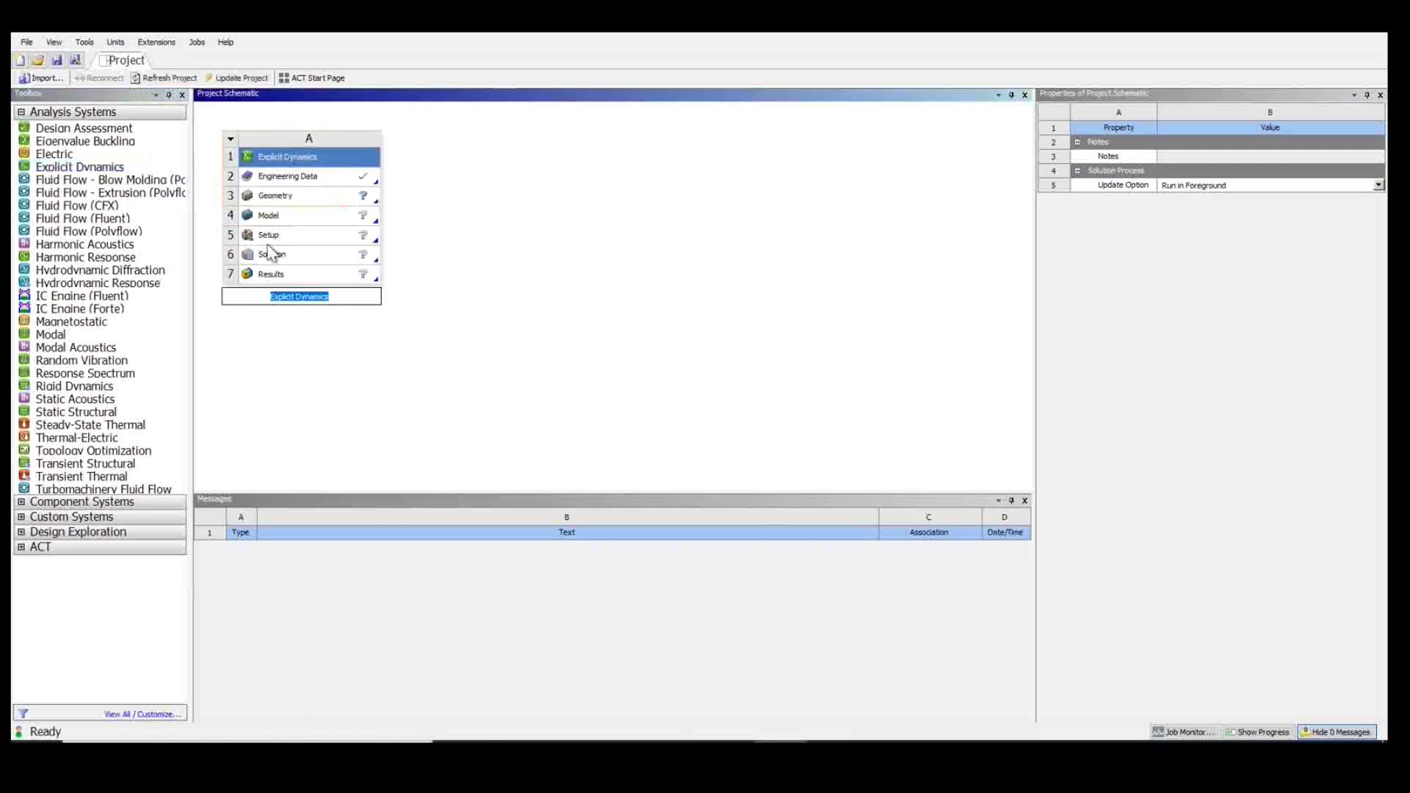
Open the Explicit Dynamics system's Engineering Data (A2) tab for editing
left_click(284, 174)
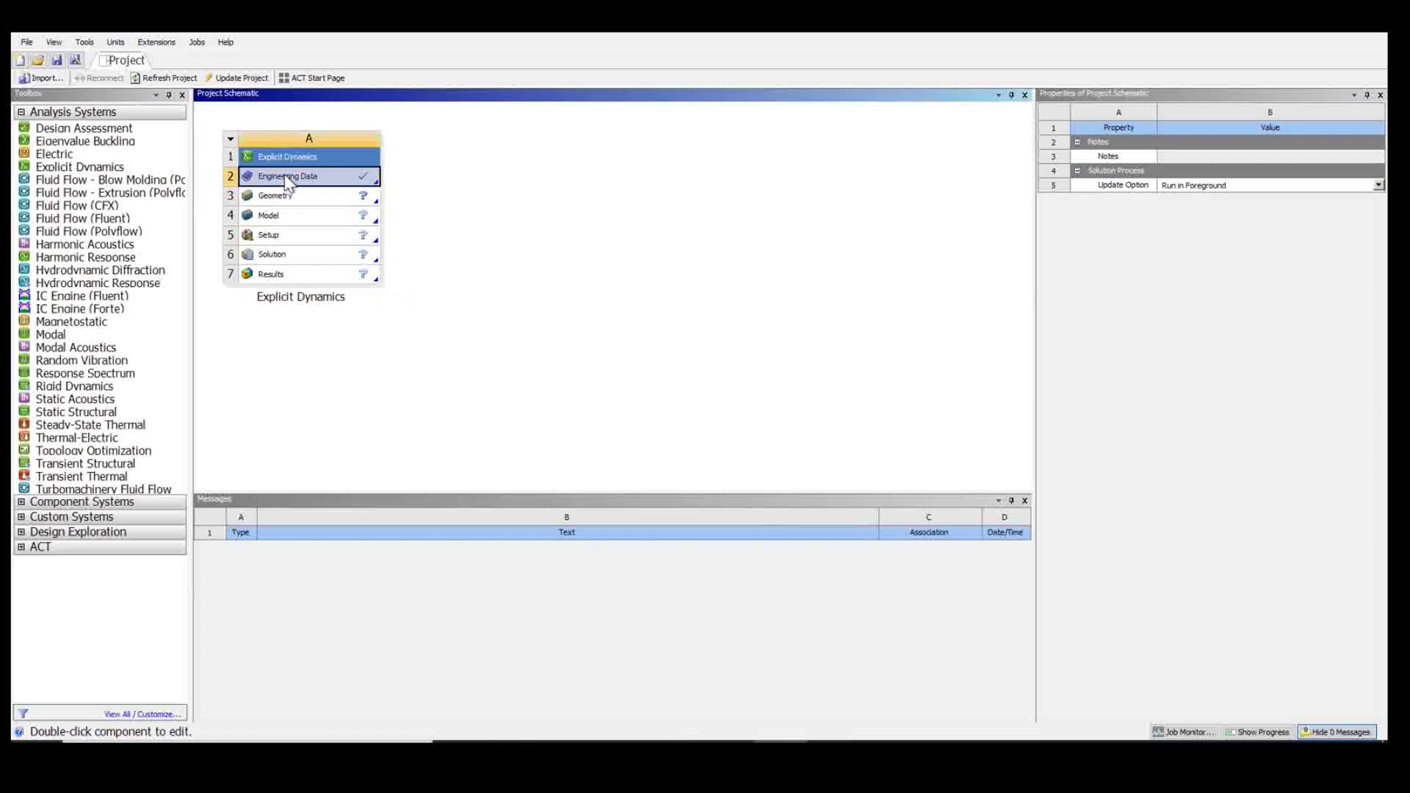
right_click(284, 174)
left_click(309, 180)
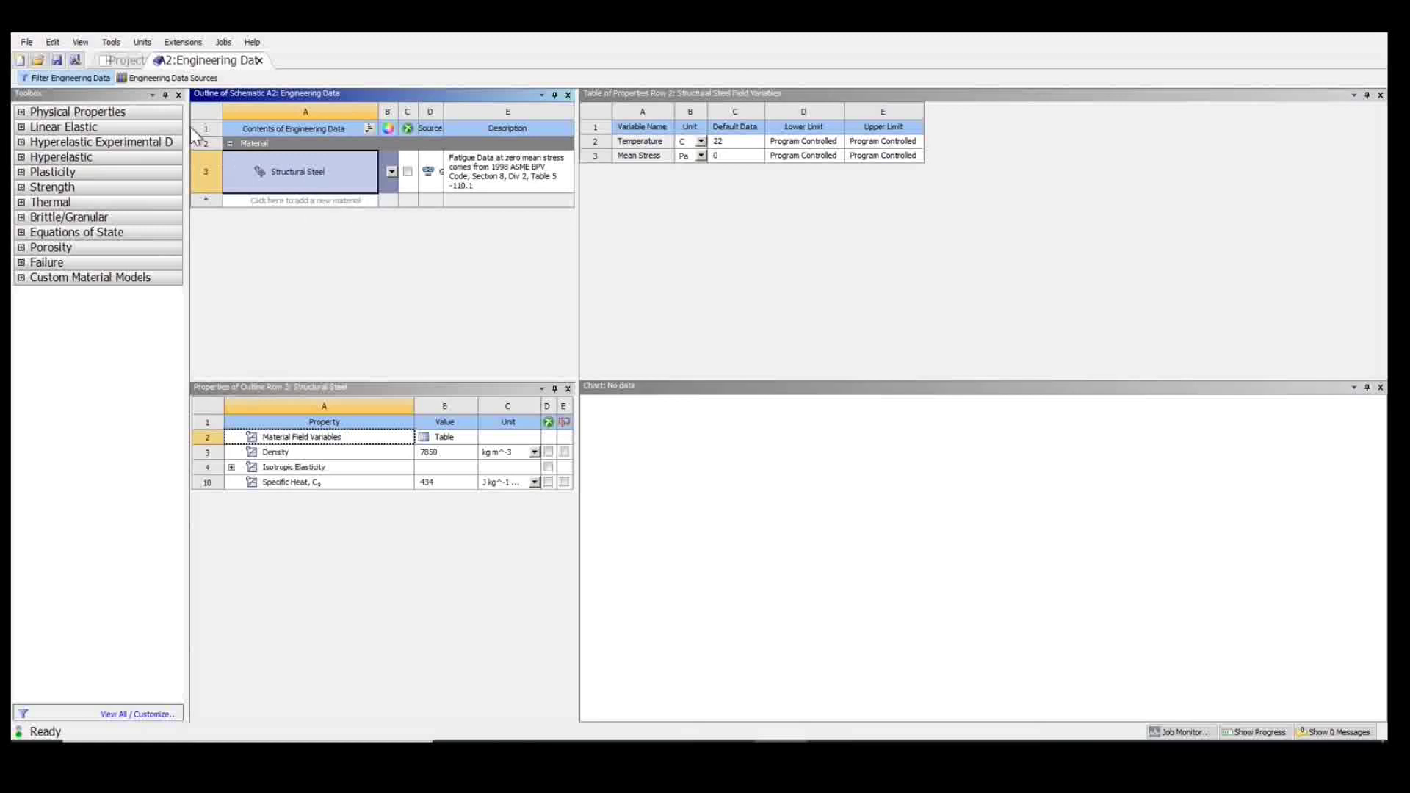
Show the list of Engineering Data Sources
left_click(150, 81)
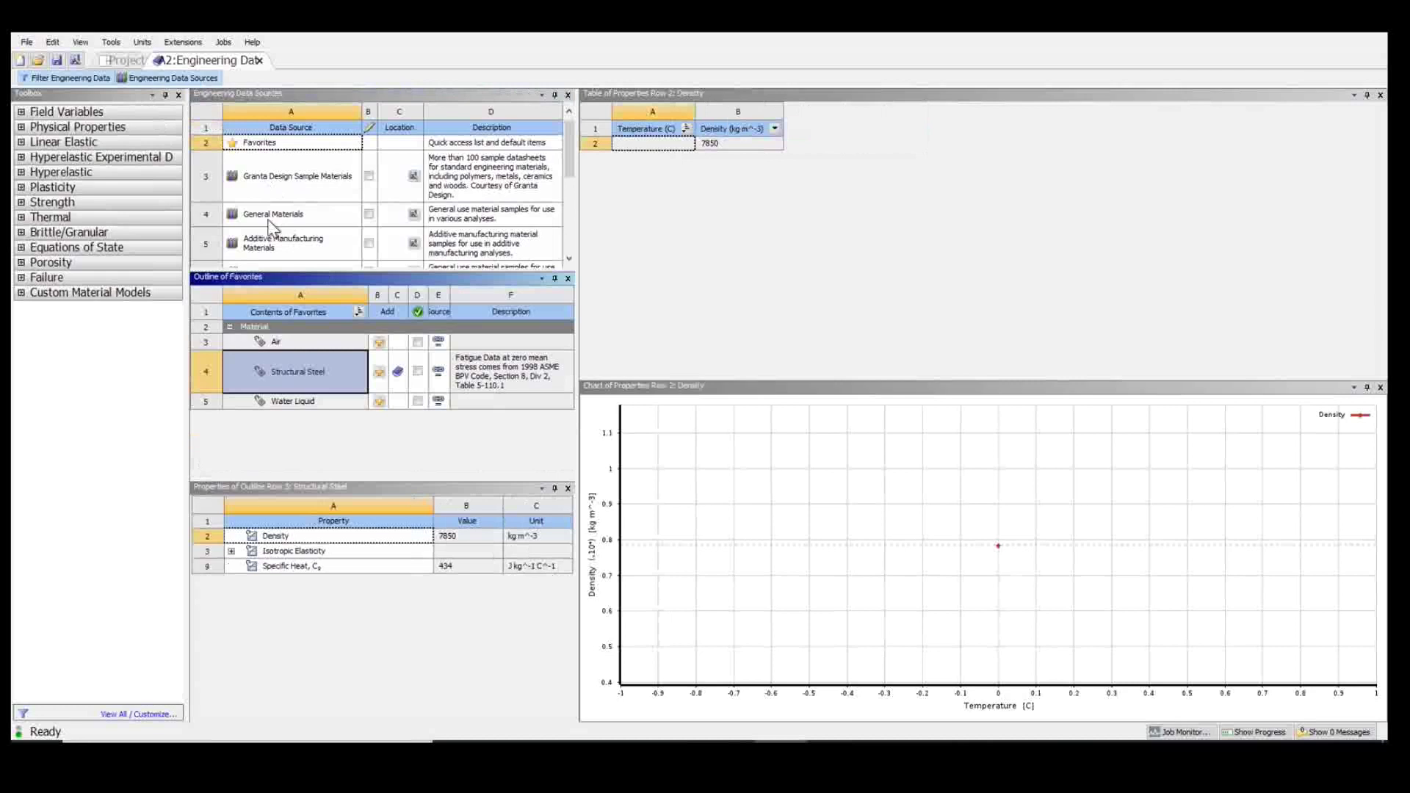
scroll(270, 213, "down", 3)
scroll(270, 224, "down", 1)
scroll(272, 227, "up", 1)
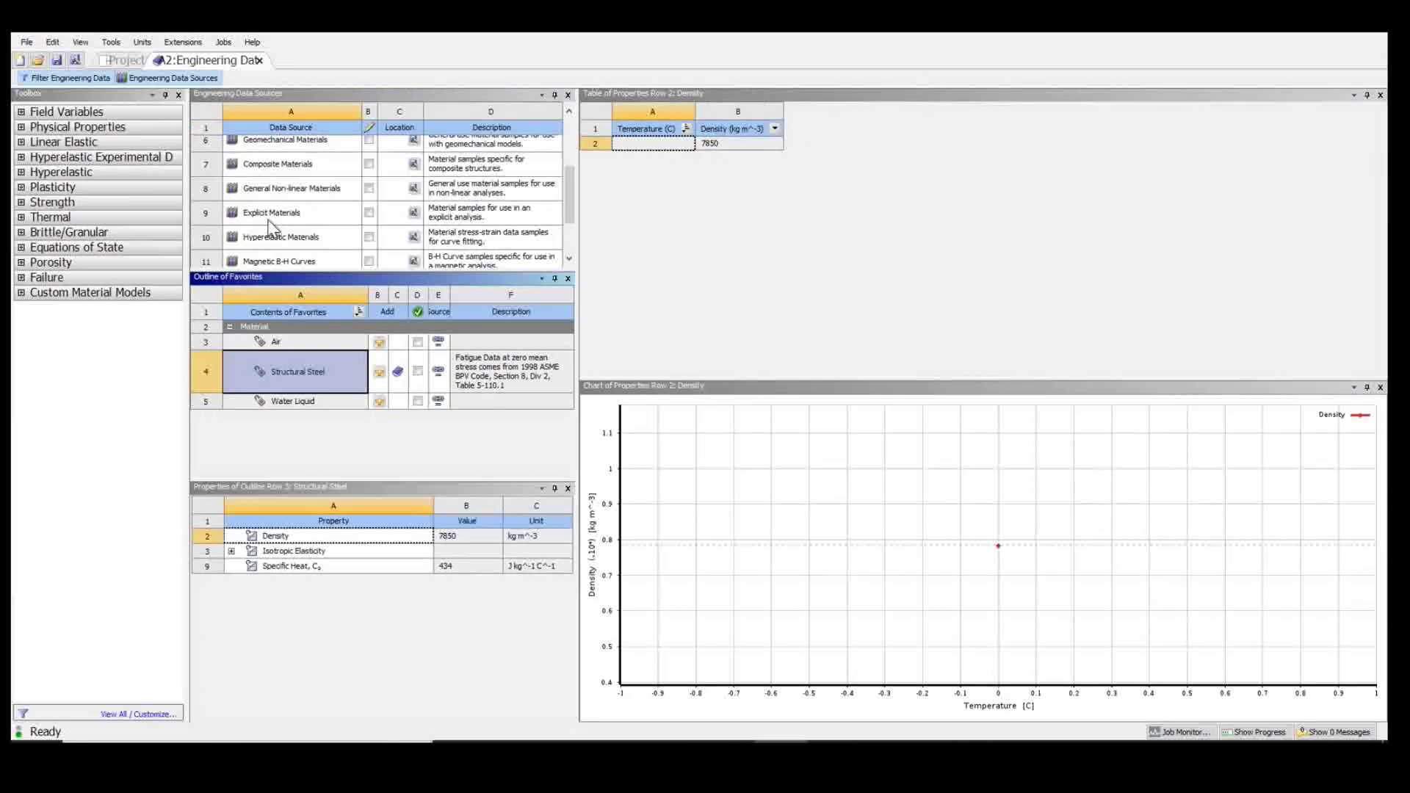
Load the Explicit Materials library and scroll through its material list
left_click(266, 213)
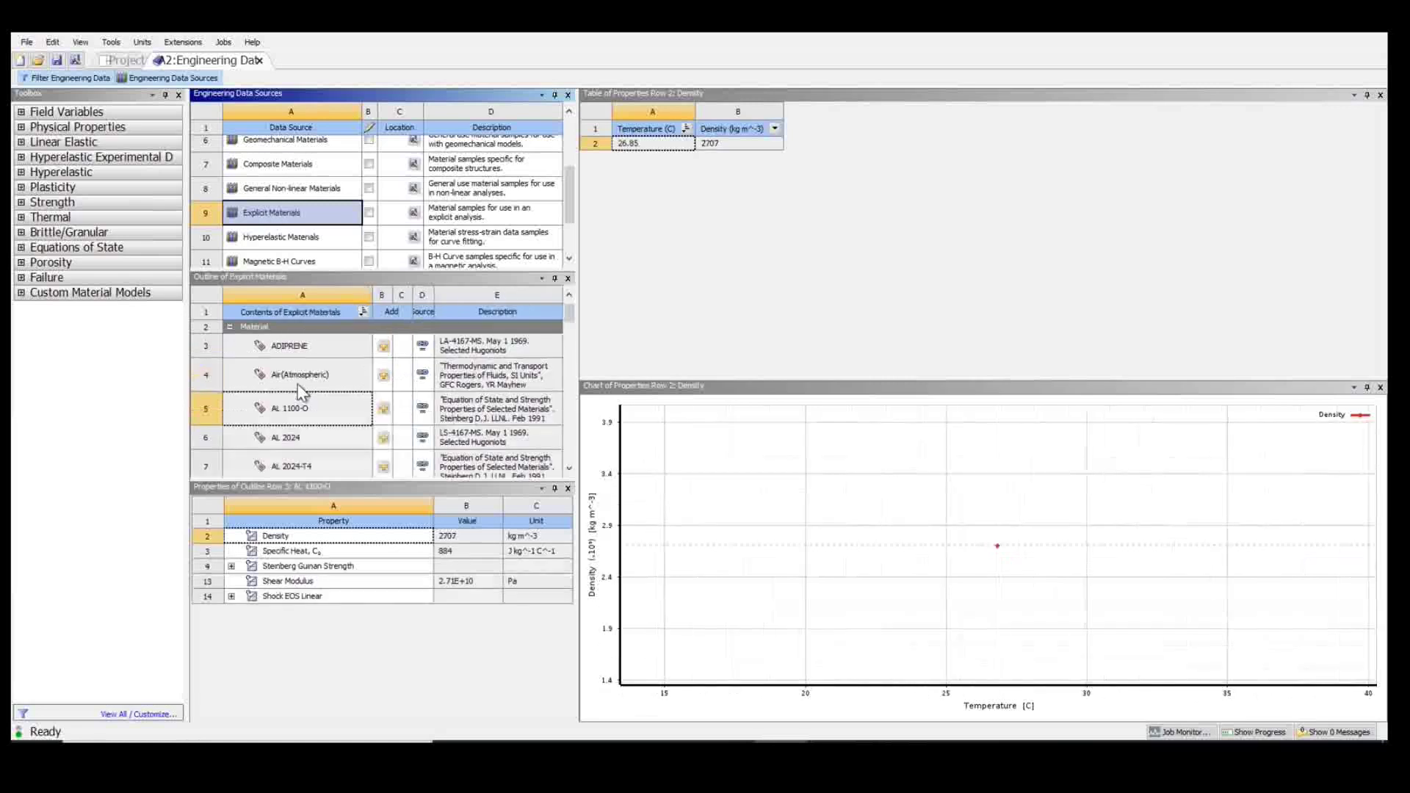
scroll(311, 368, "down", 14)
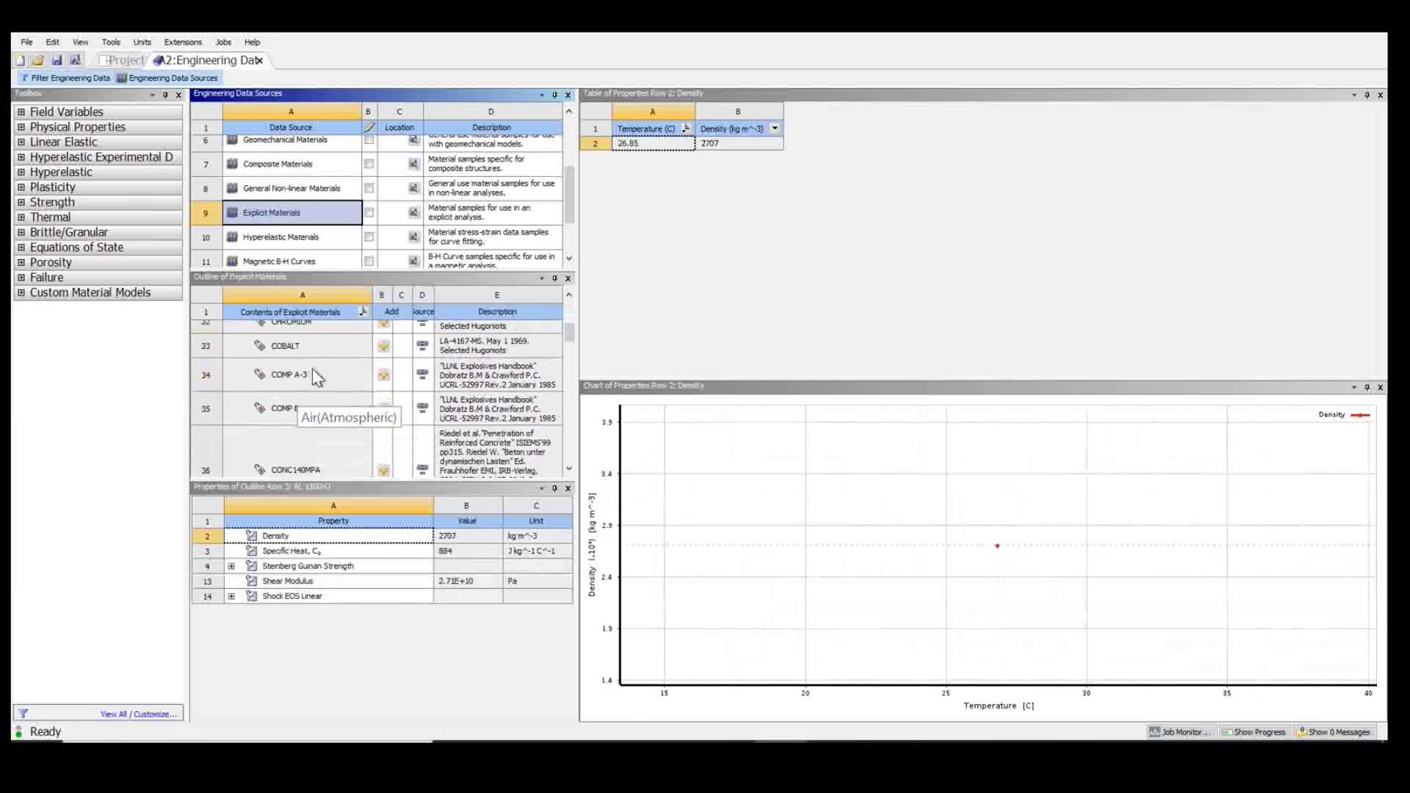
scroll(313, 369, "down", 18)
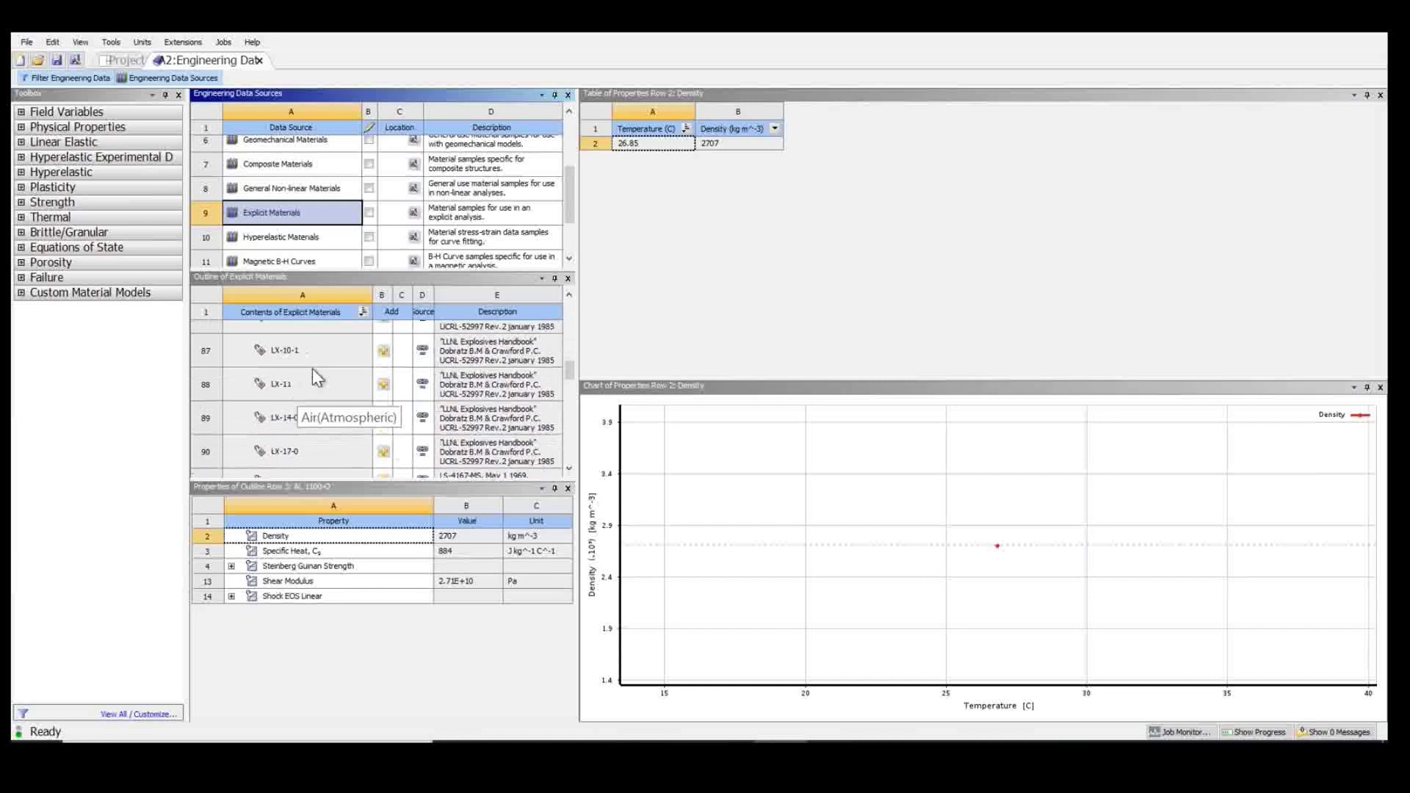
scroll(316, 377, "down", 9)
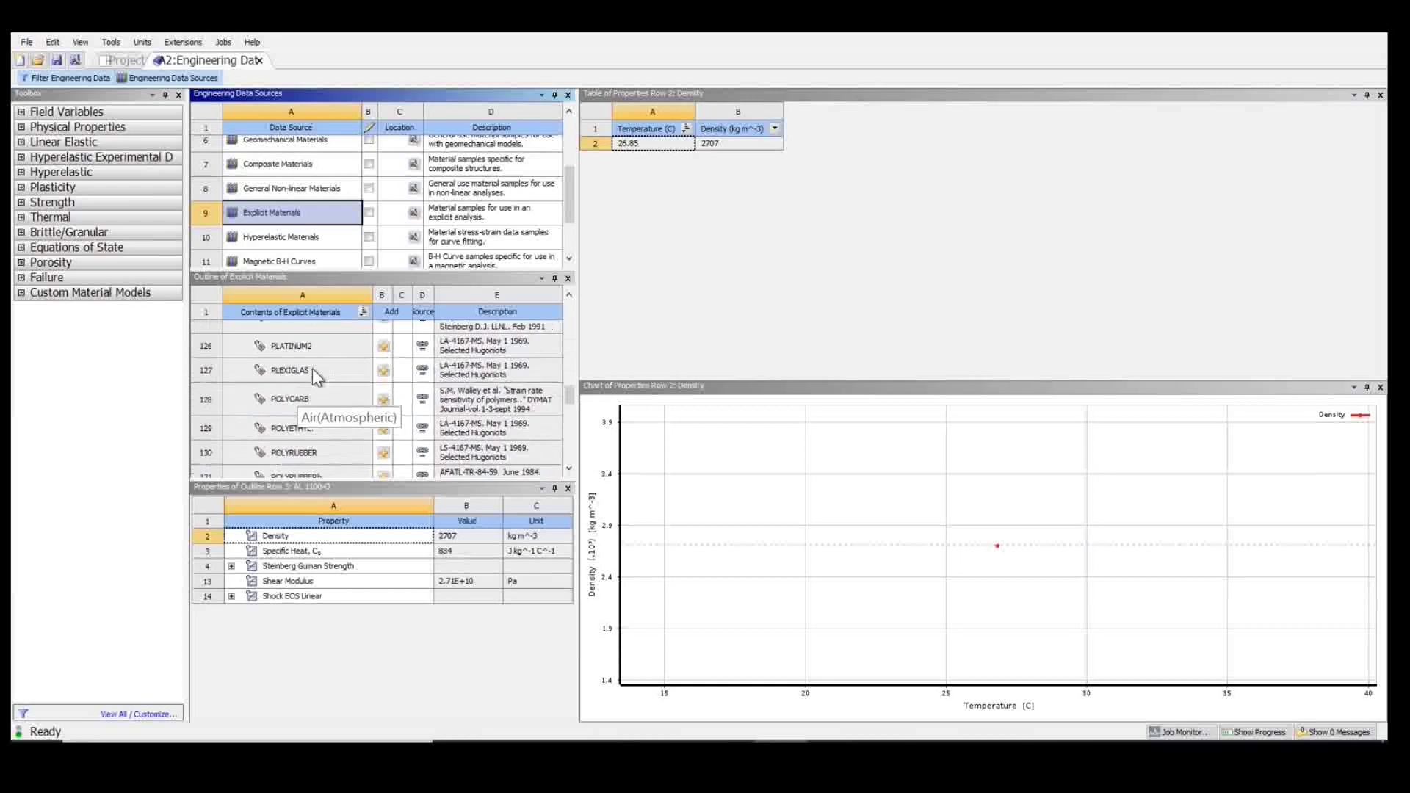
scroll(315, 377, "down", 3)
scroll(312, 368, "up", 6)
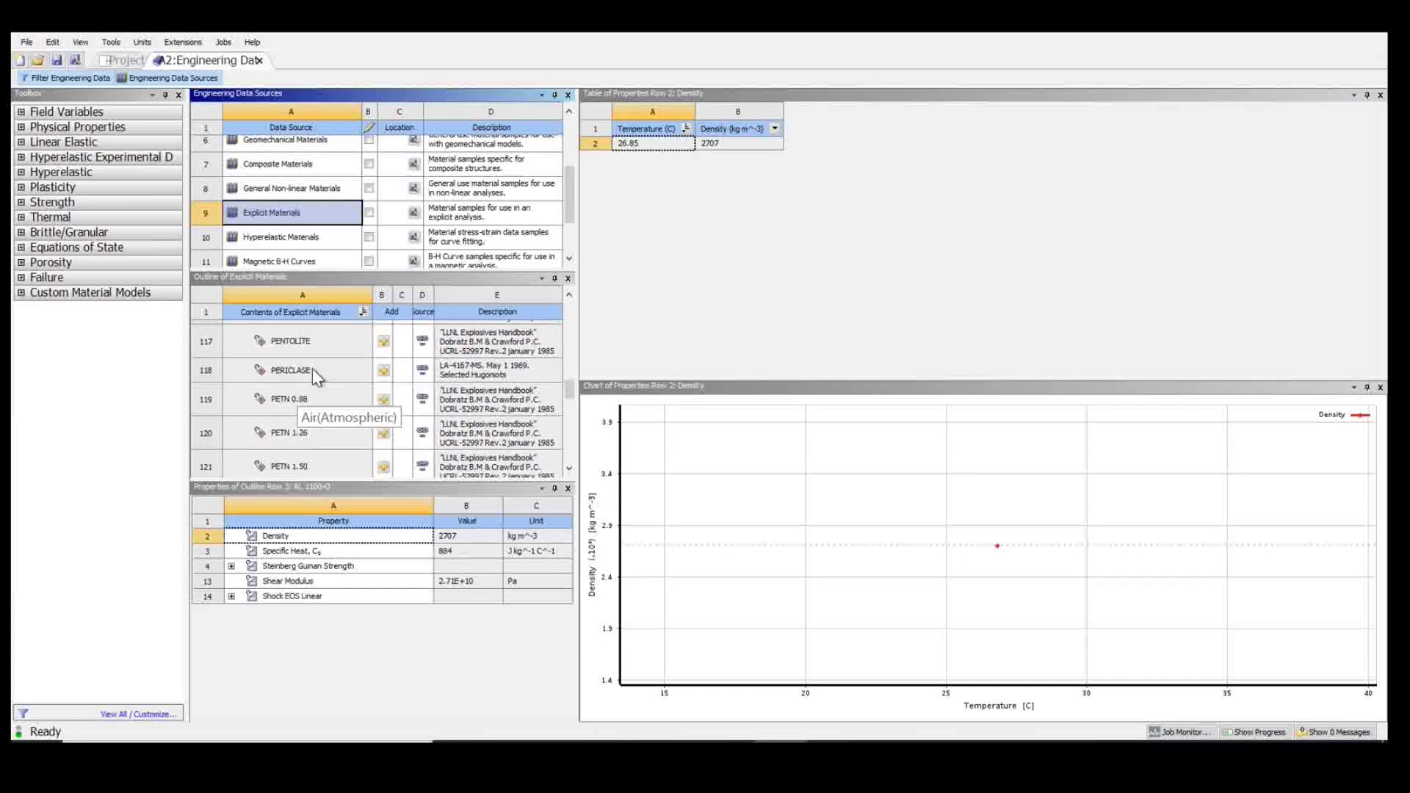
scroll(314, 391, "up", 3)
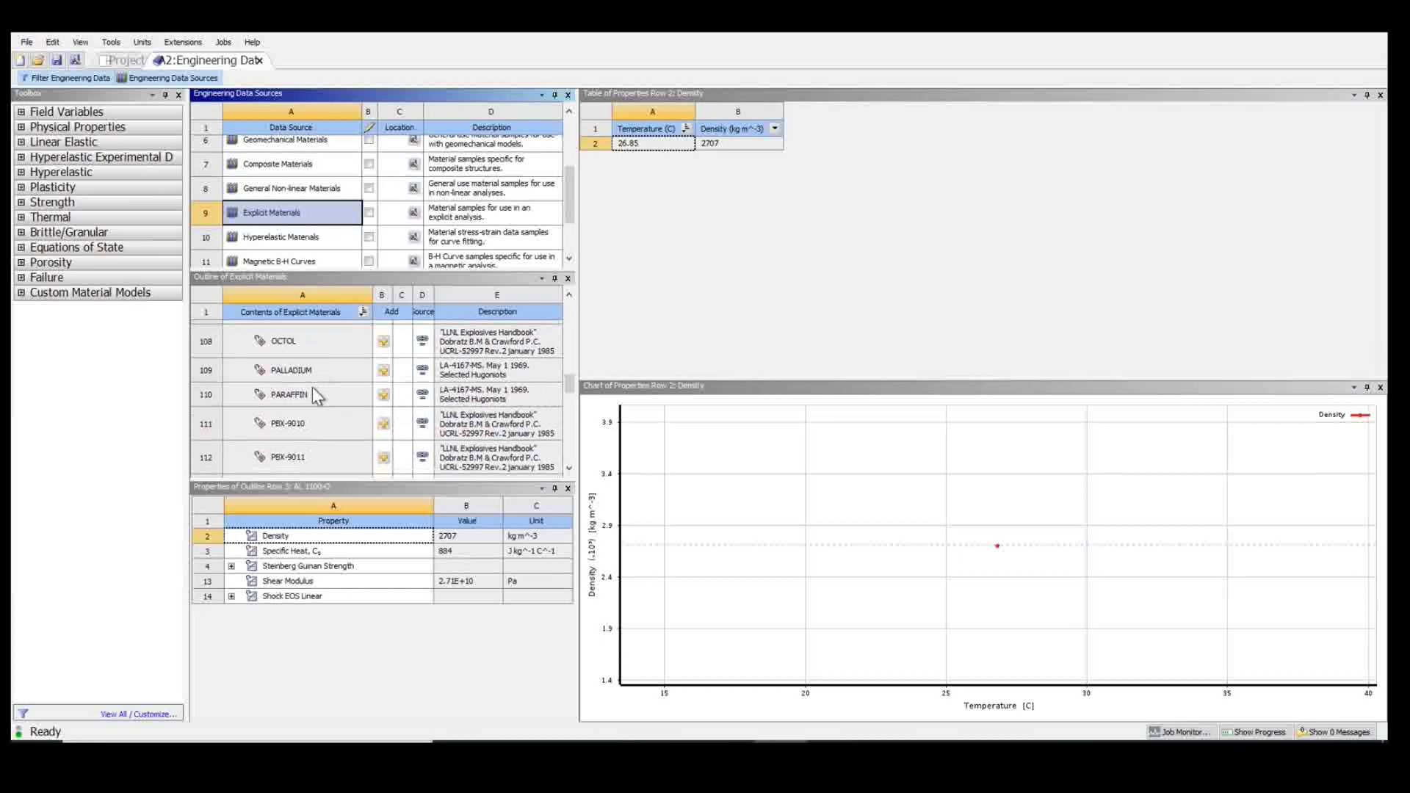
scroll(313, 388, "up", 6)
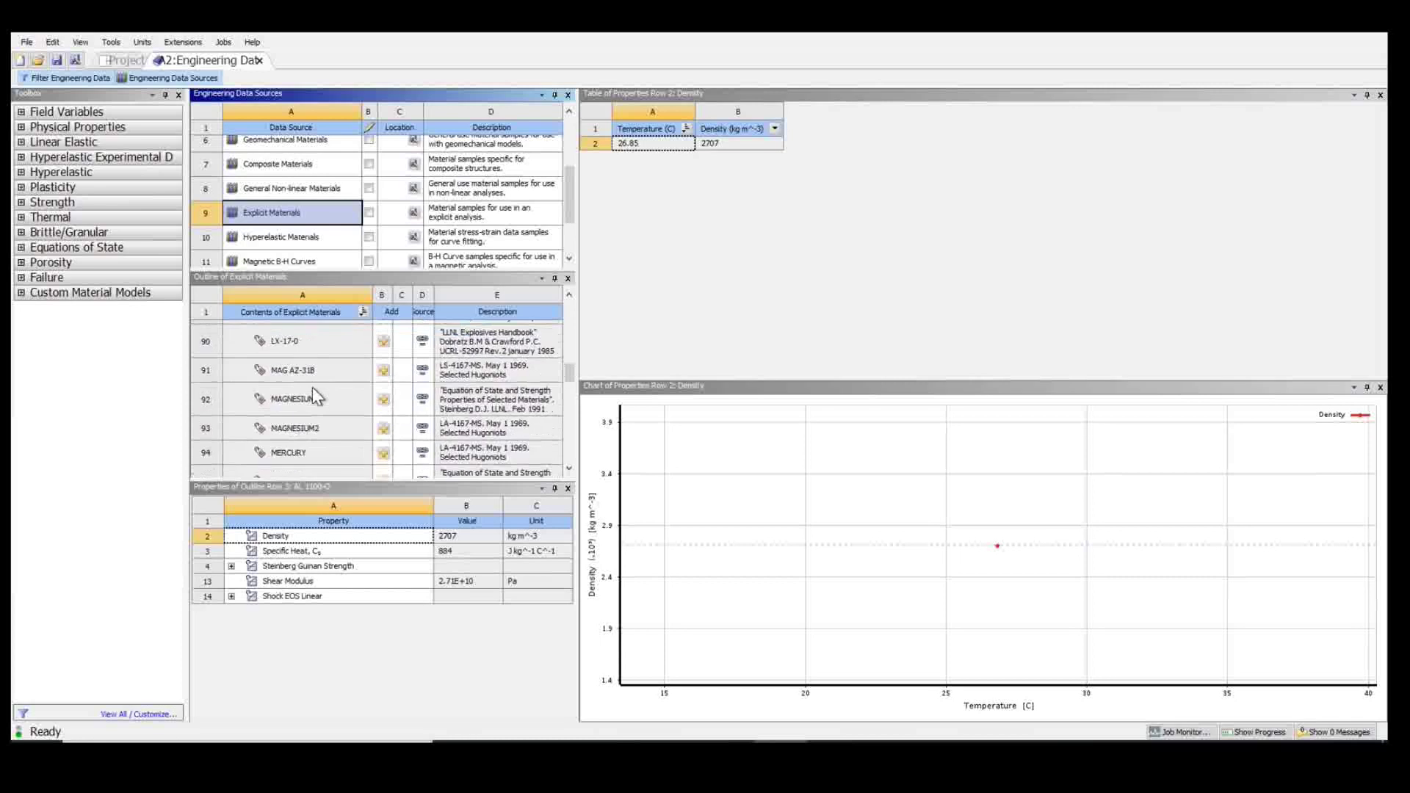
scroll(313, 393, "down", 14)
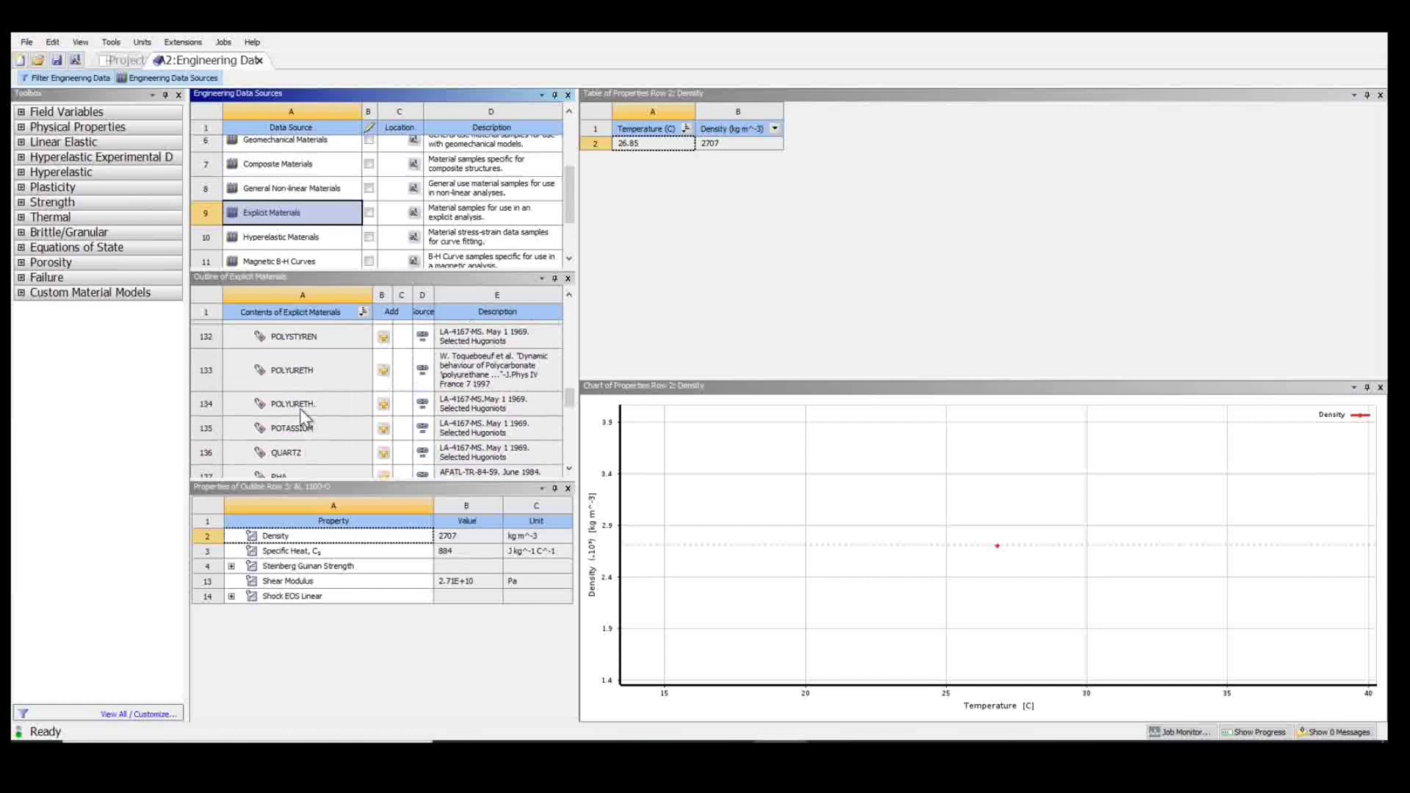
Add POLYURETH and CONC-35MPA from Explicit Materials to the project's engineering data
left_click(293, 372)
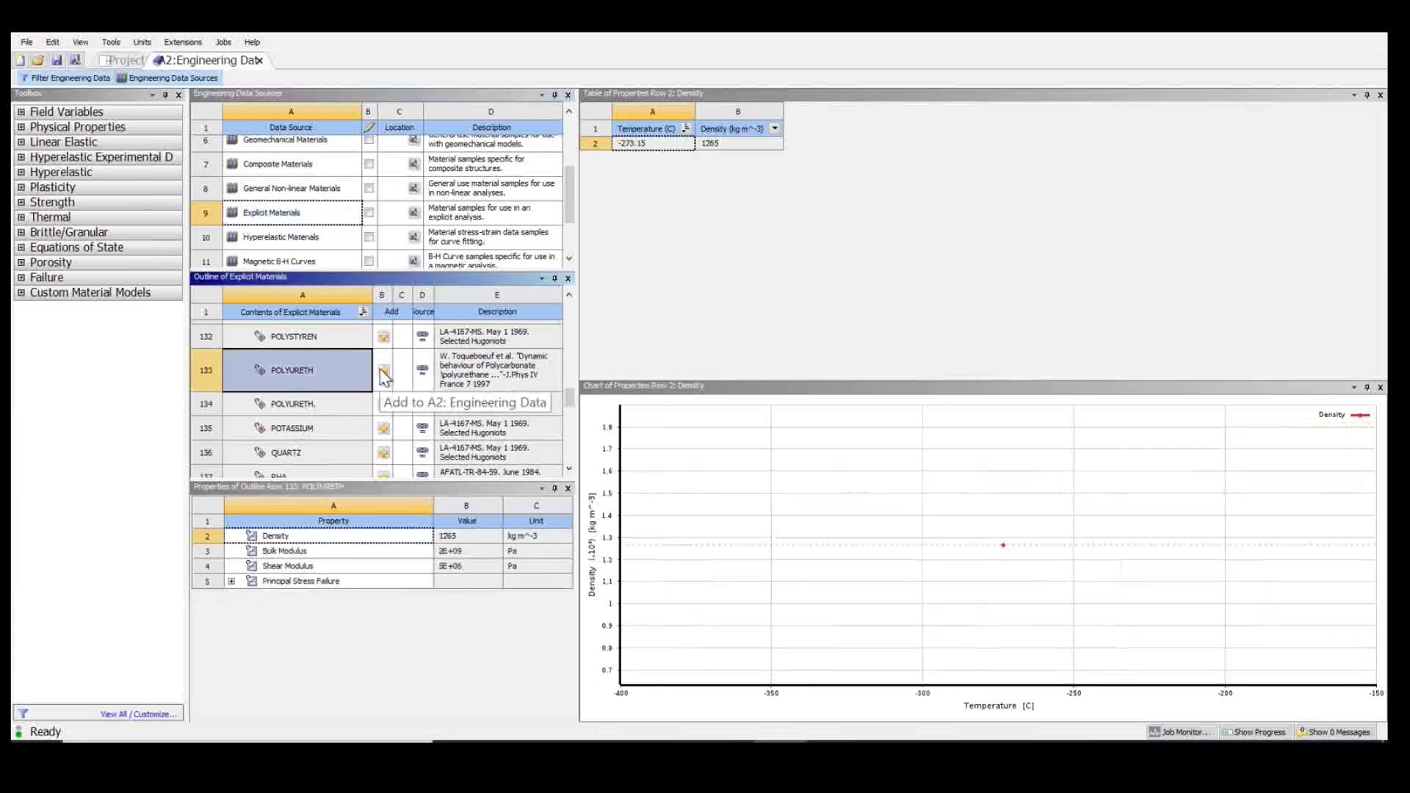
left_click(383, 375)
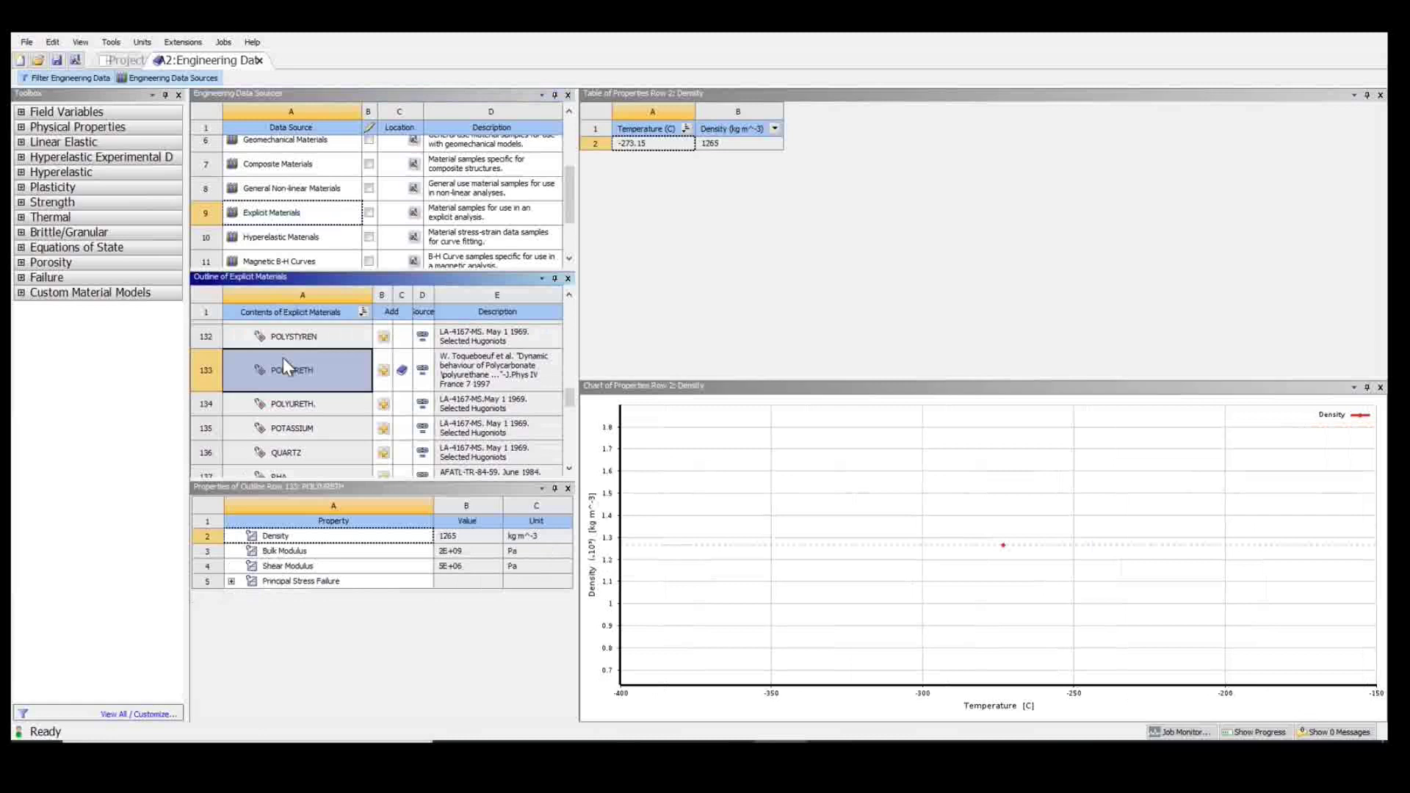
scroll(292, 426, "up", 4)
scroll(292, 426, "up", 10)
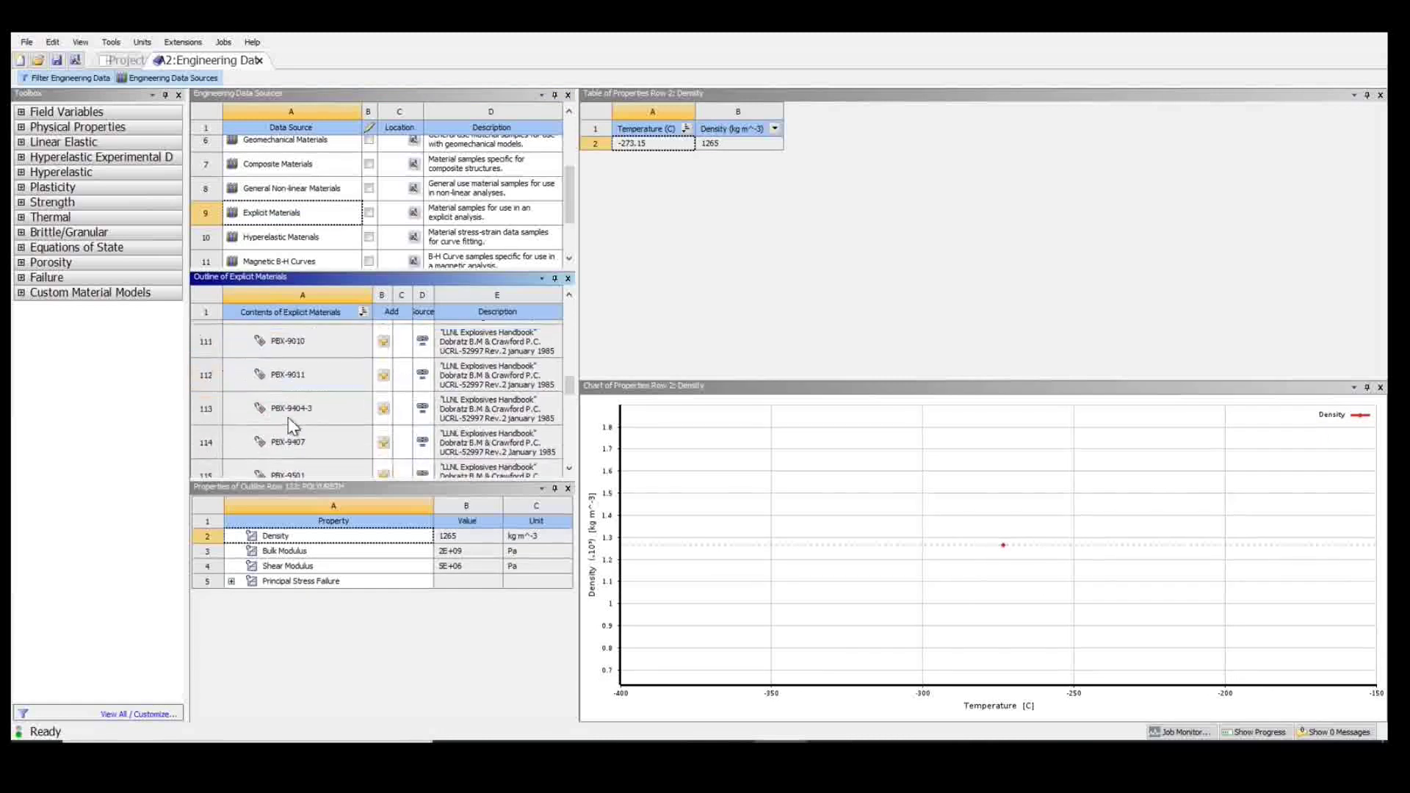
scroll(290, 422, "up", 8)
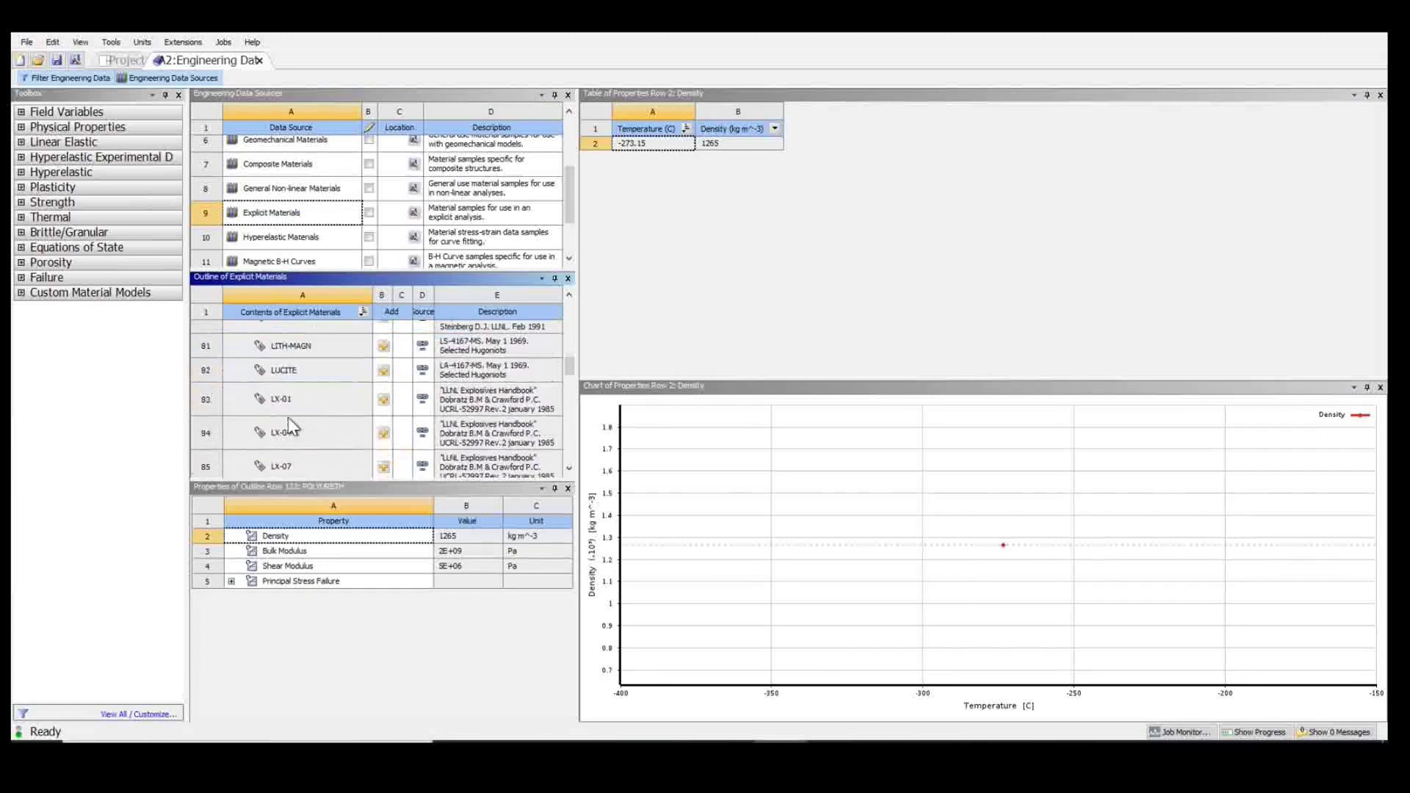
scroll(289, 419, "up", 7)
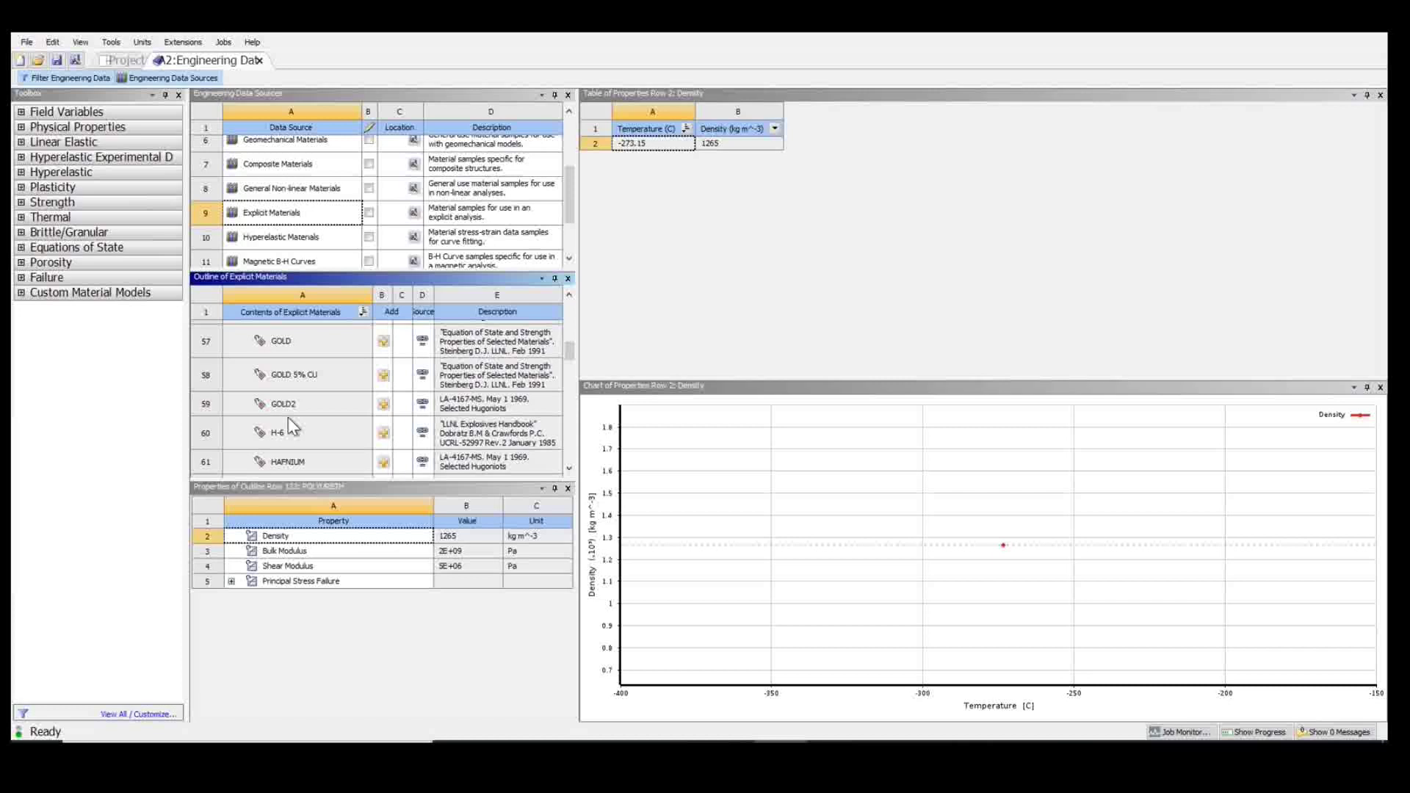
scroll(295, 458, "up", 3)
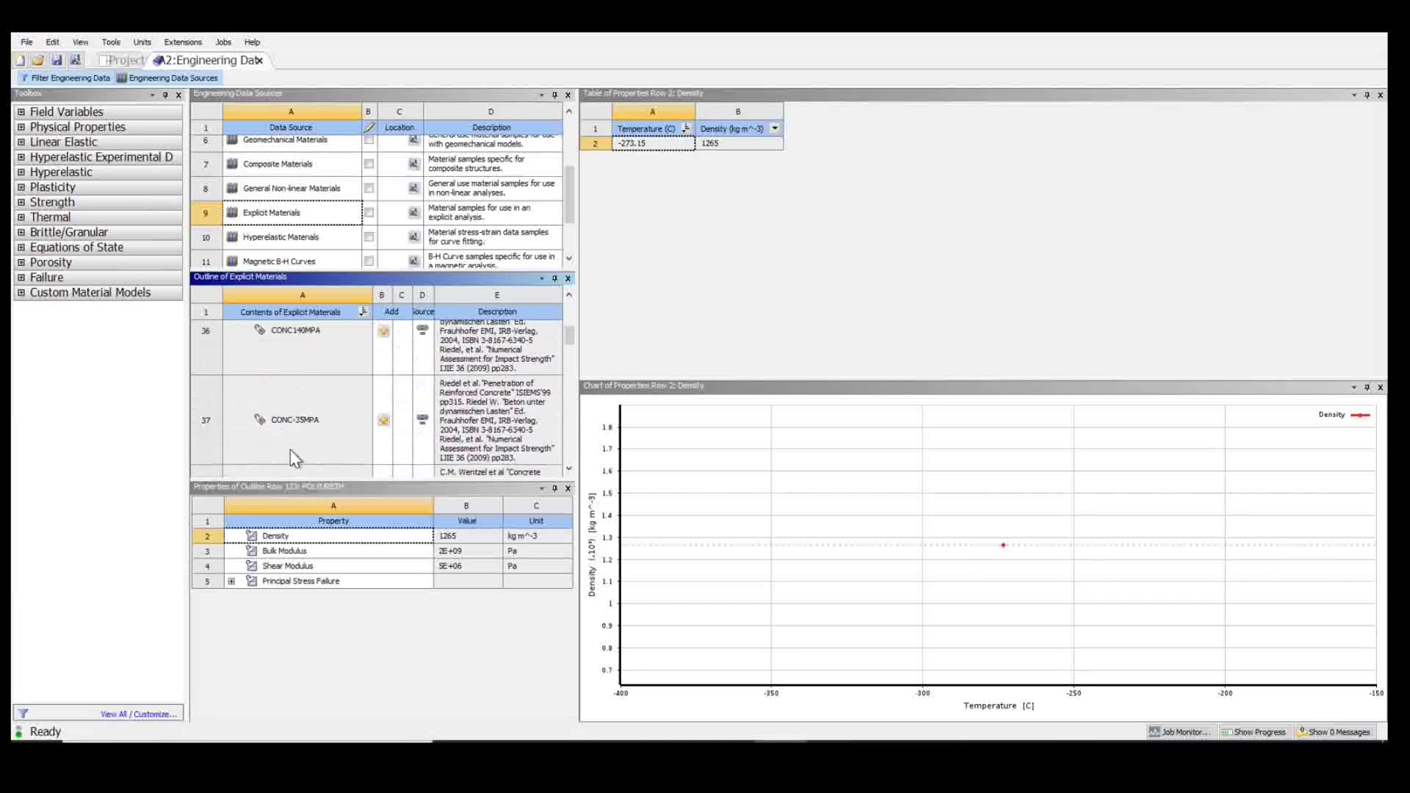
left_click(294, 430)
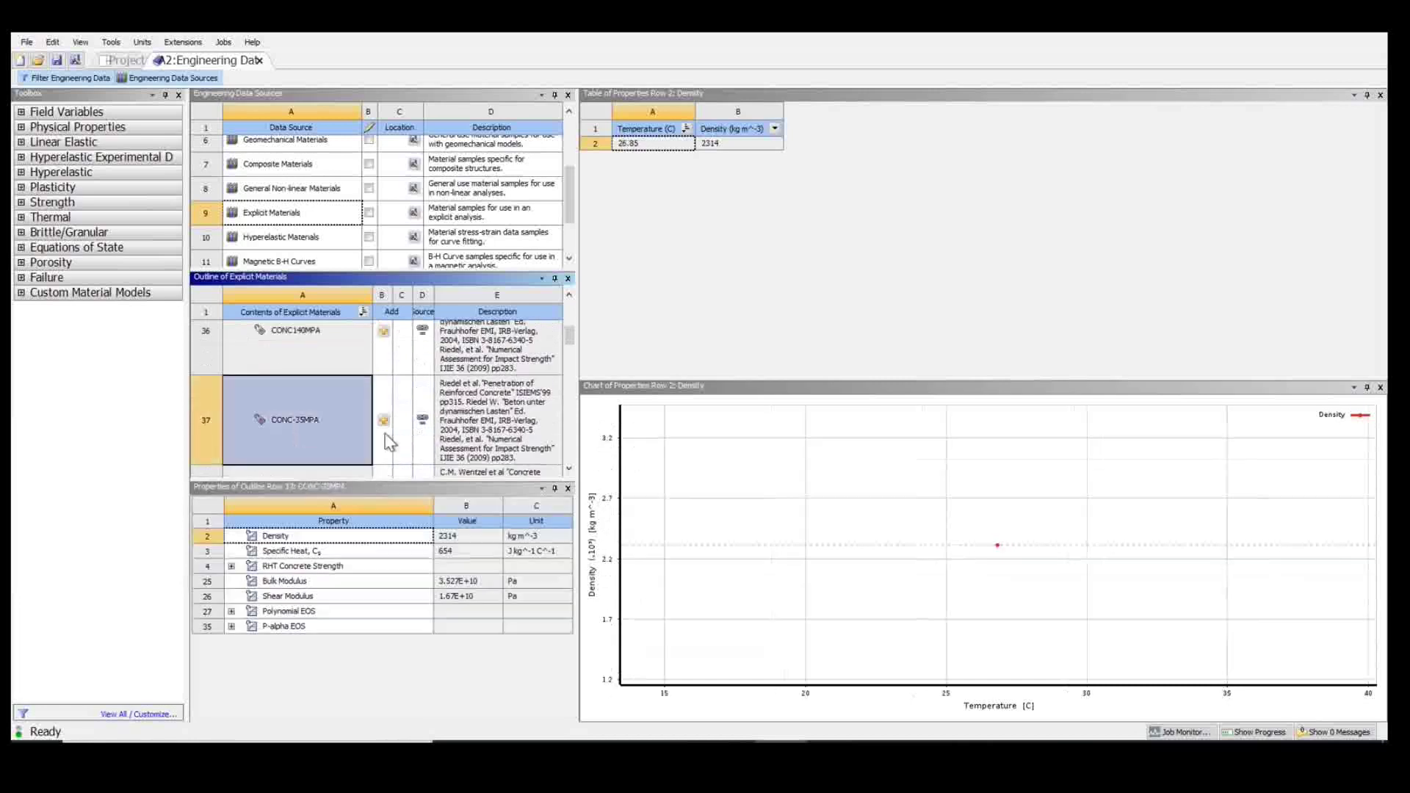
left_click(382, 419)
Find NYLON in the Explicit Materials list and review its properties
scroll(282, 420, "down", 3)
scroll(281, 421, "down", 10)
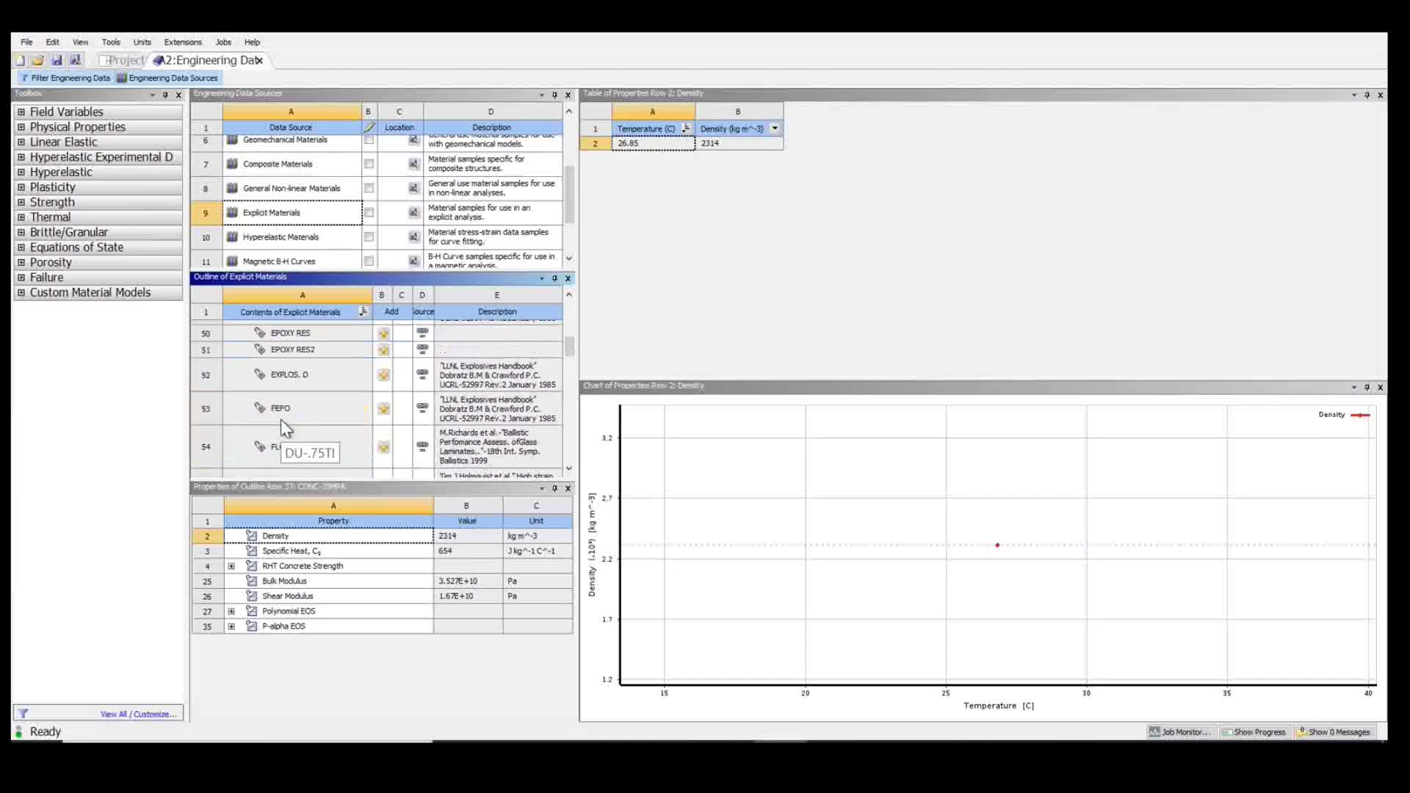
scroll(280, 420, "down", 7)
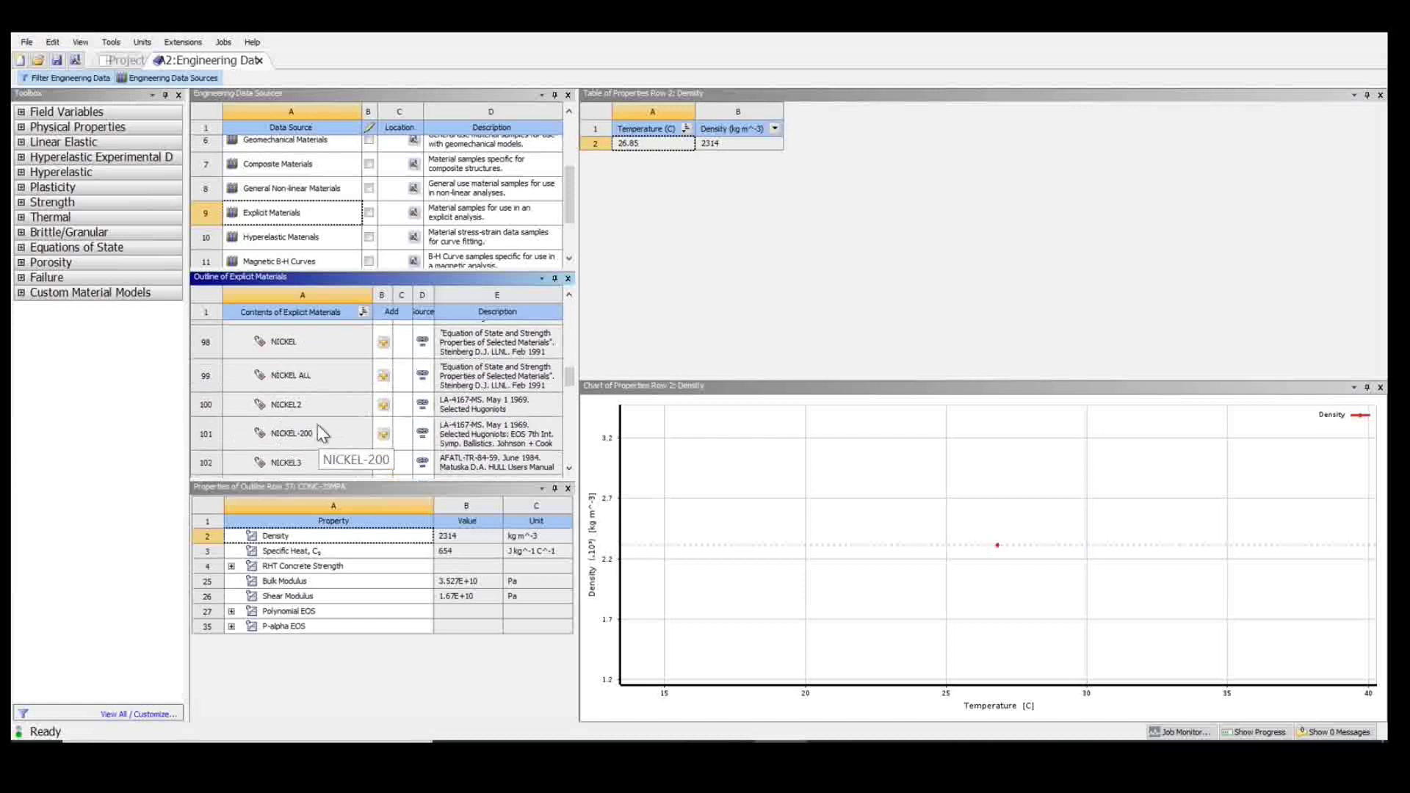
scroll(318, 424, "down", 2)
left_click(313, 428)
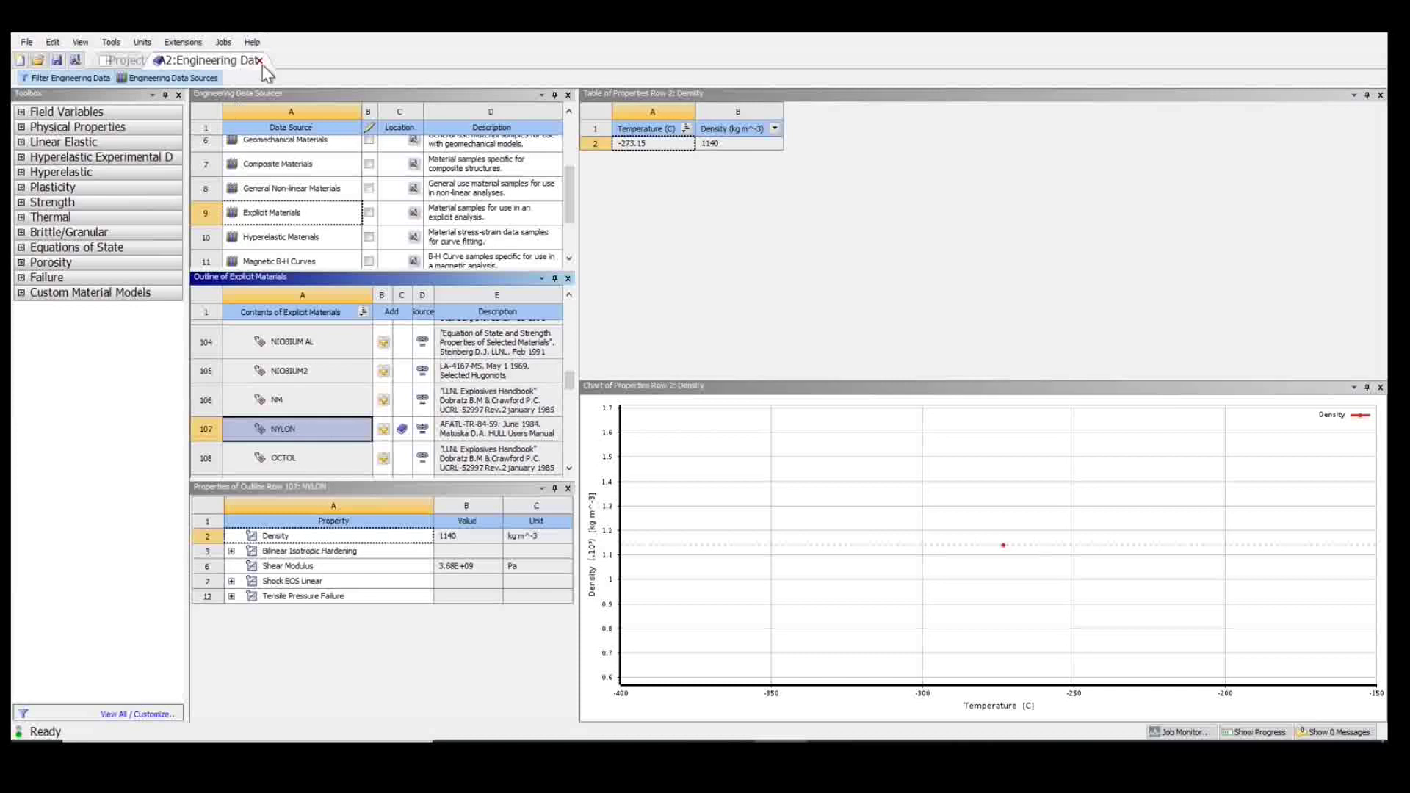
Close the A2 Engineering Data tab and start a New DesignModeler Geometry from the Geometry cell
left_click(260, 61)
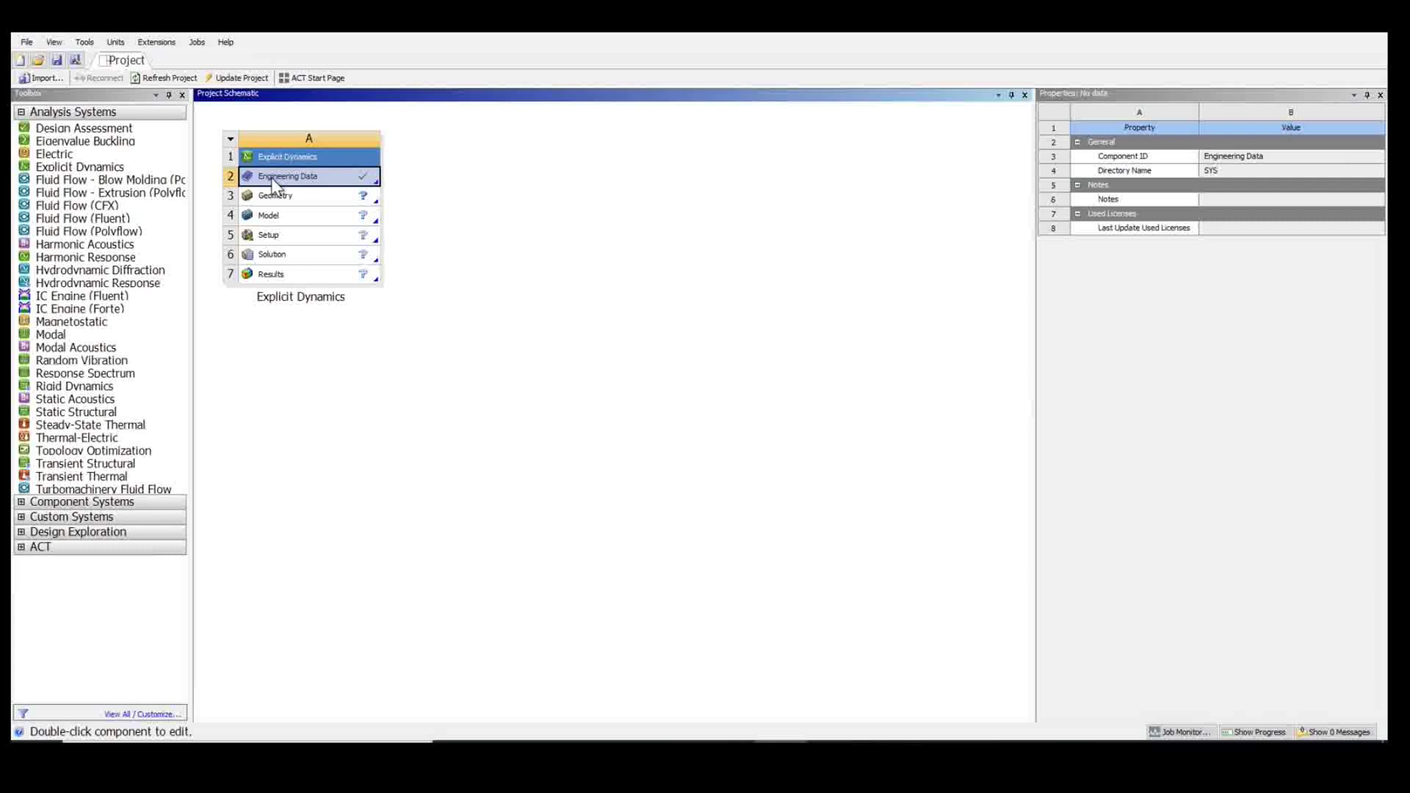
left_click(285, 196)
right_click(284, 197)
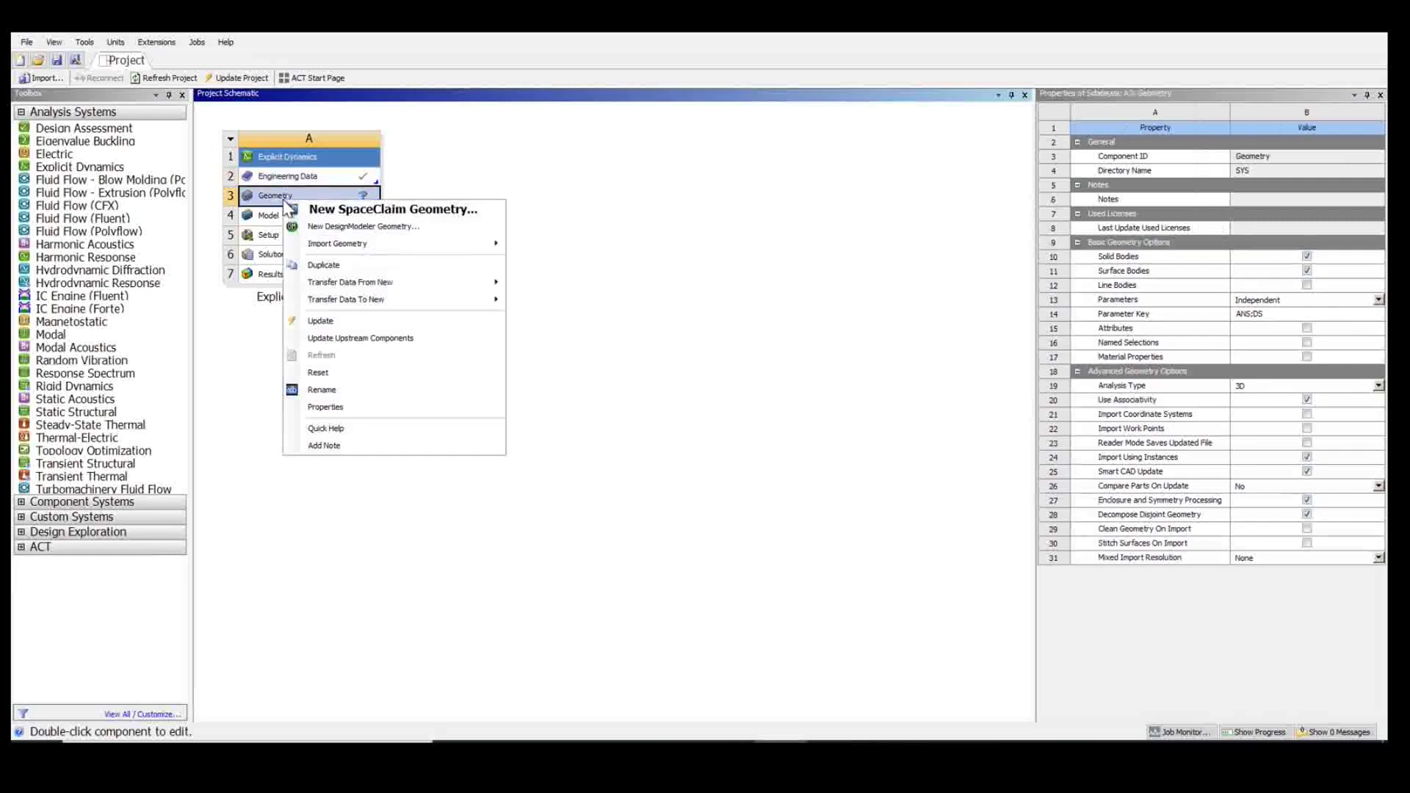
left_click(327, 228)
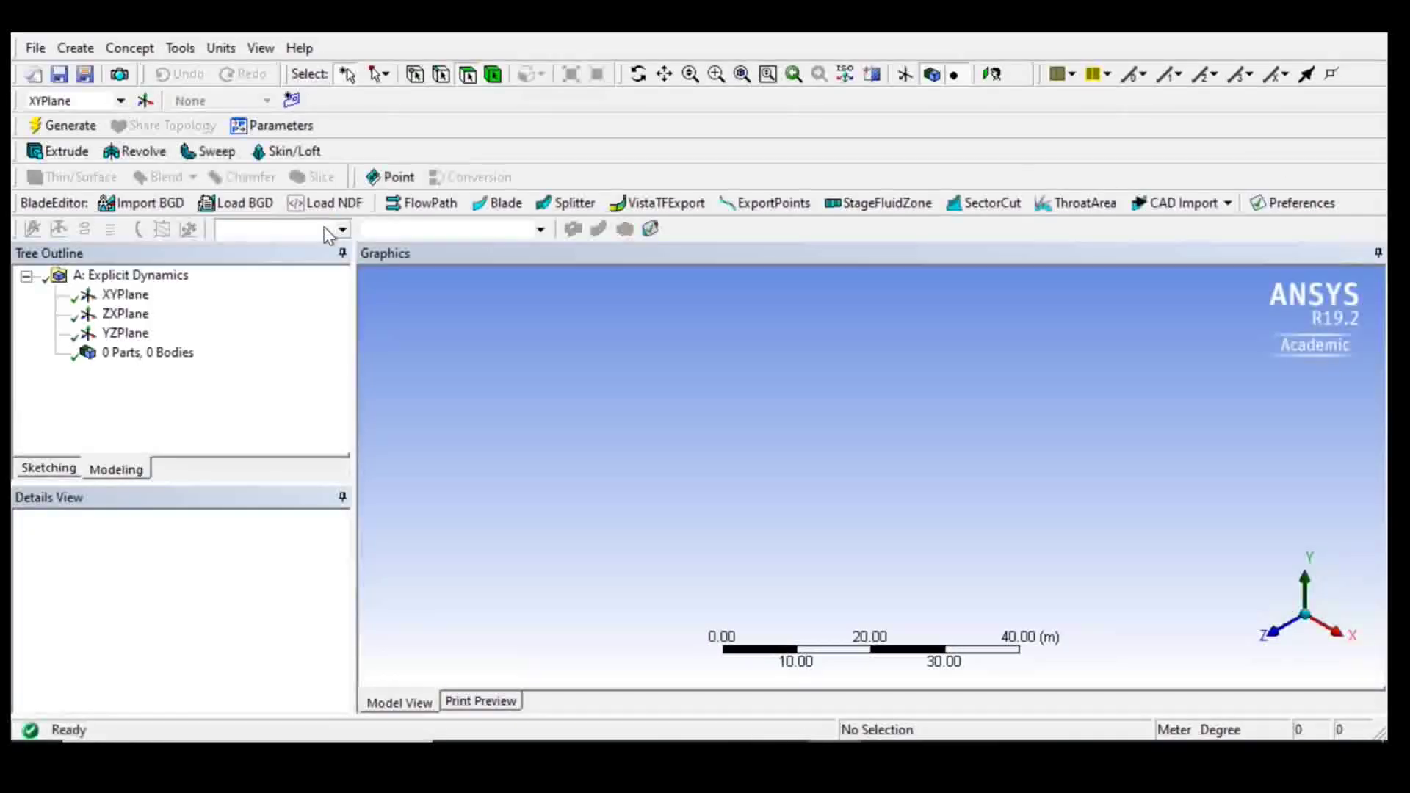
left_click(35, 50)
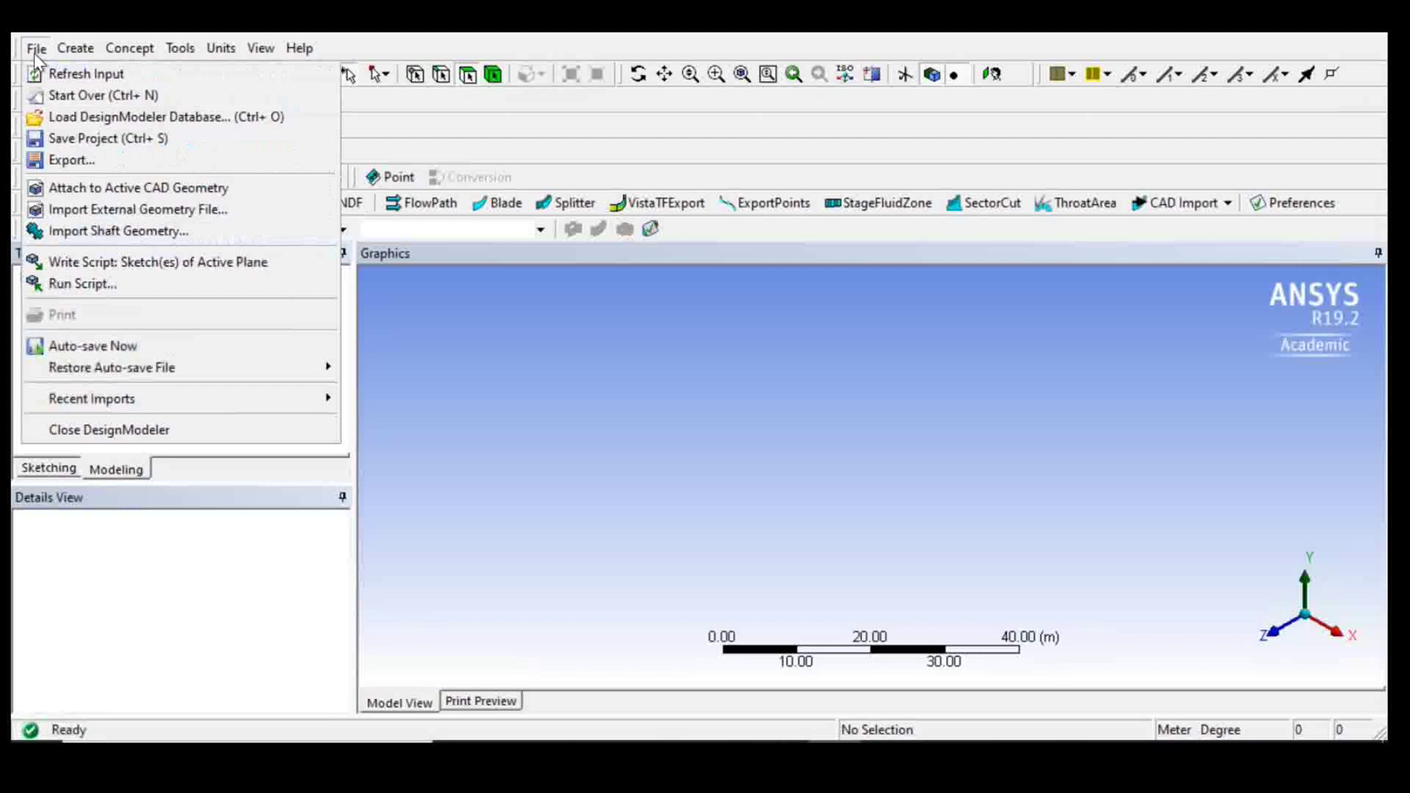
left_click(114, 206)
left_click(74, 125)
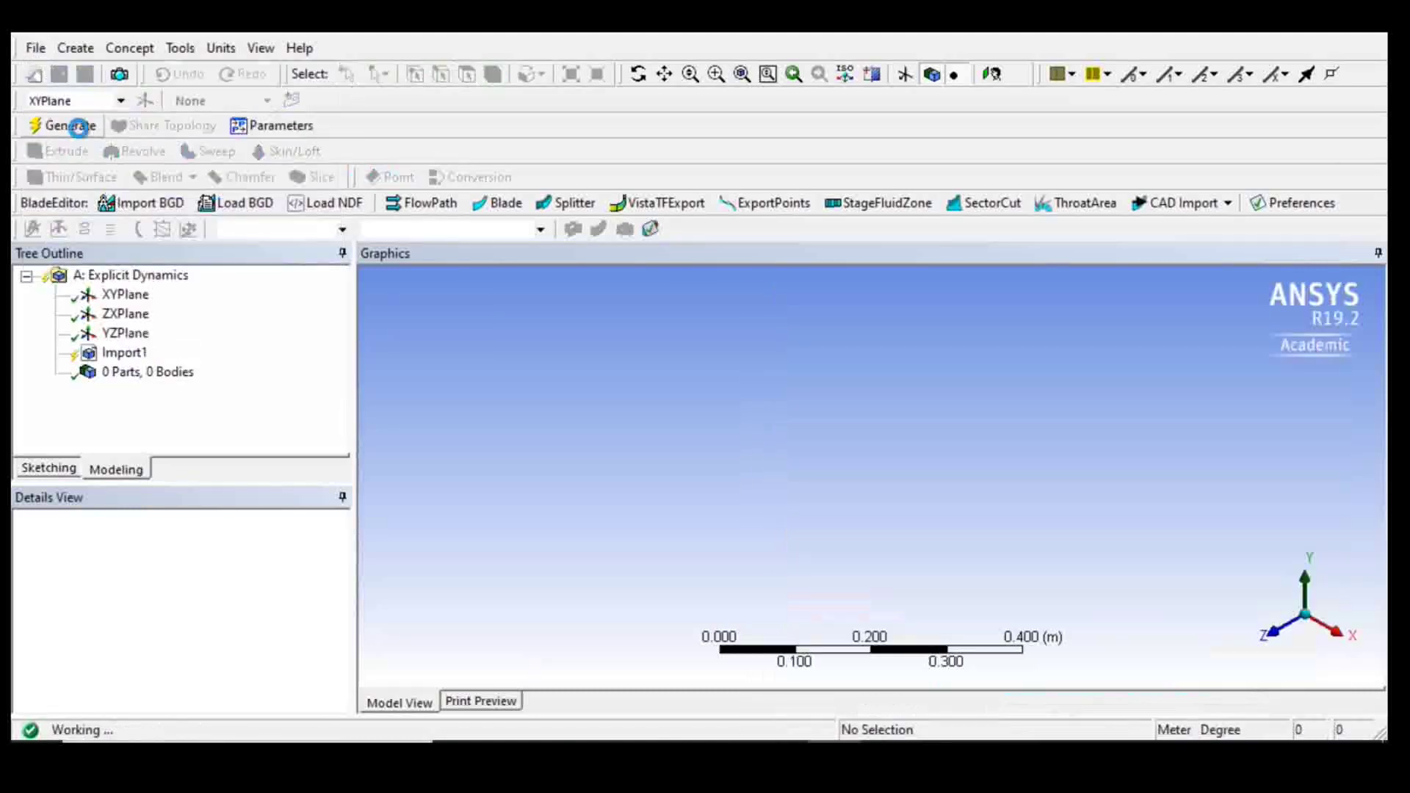
middle_click_drag(709, 415, 850, 317)
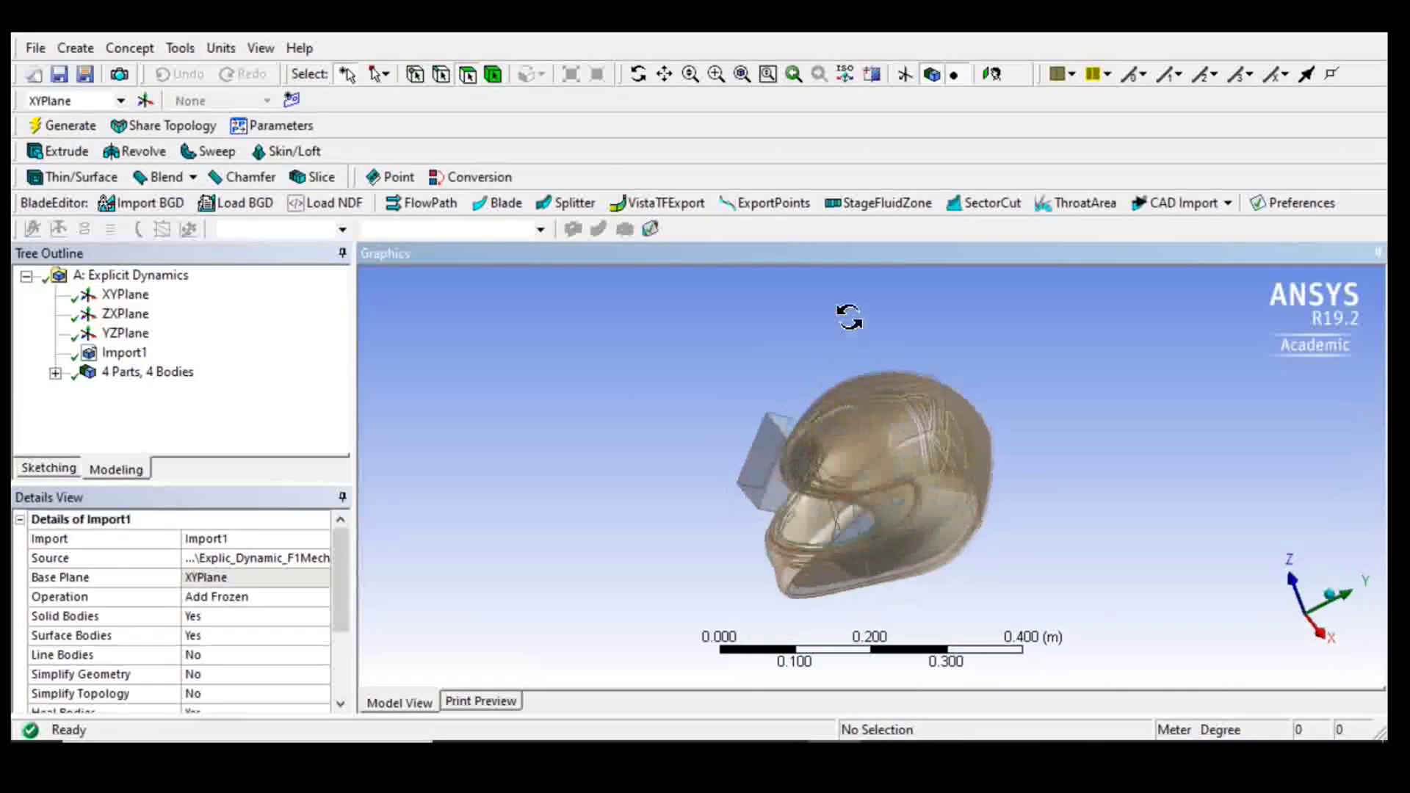
left_click(55, 373)
left_click(173, 375)
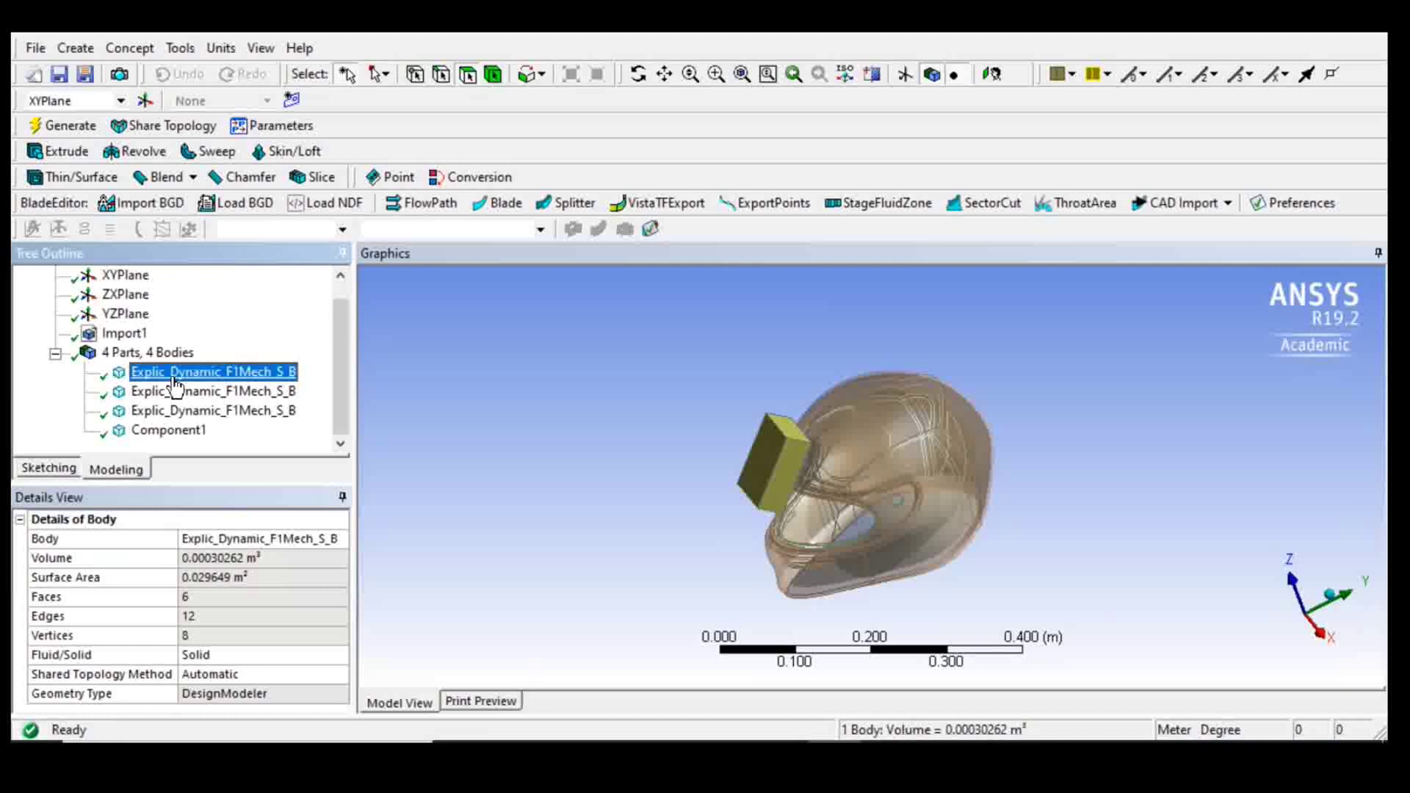
left_click(180, 392)
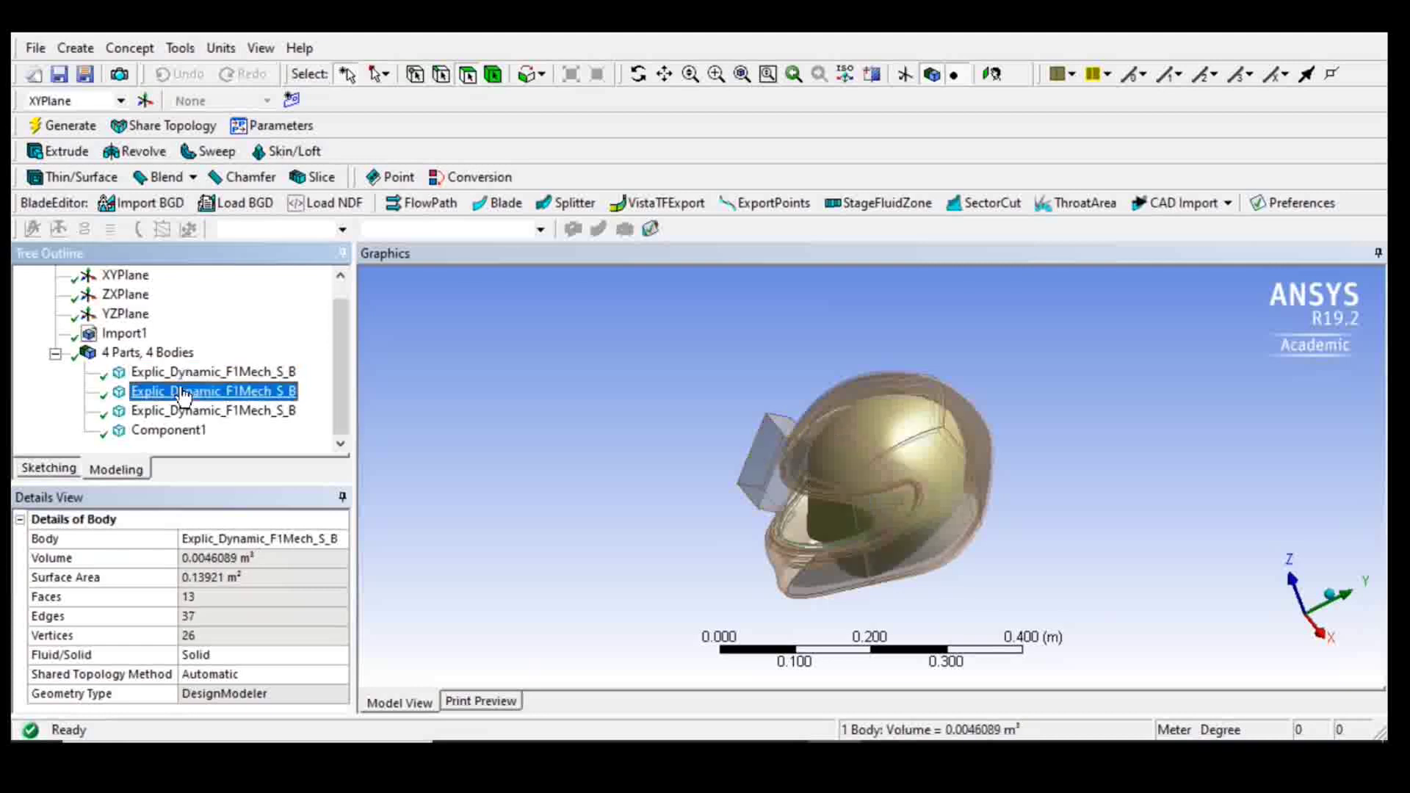
left_click(194, 411)
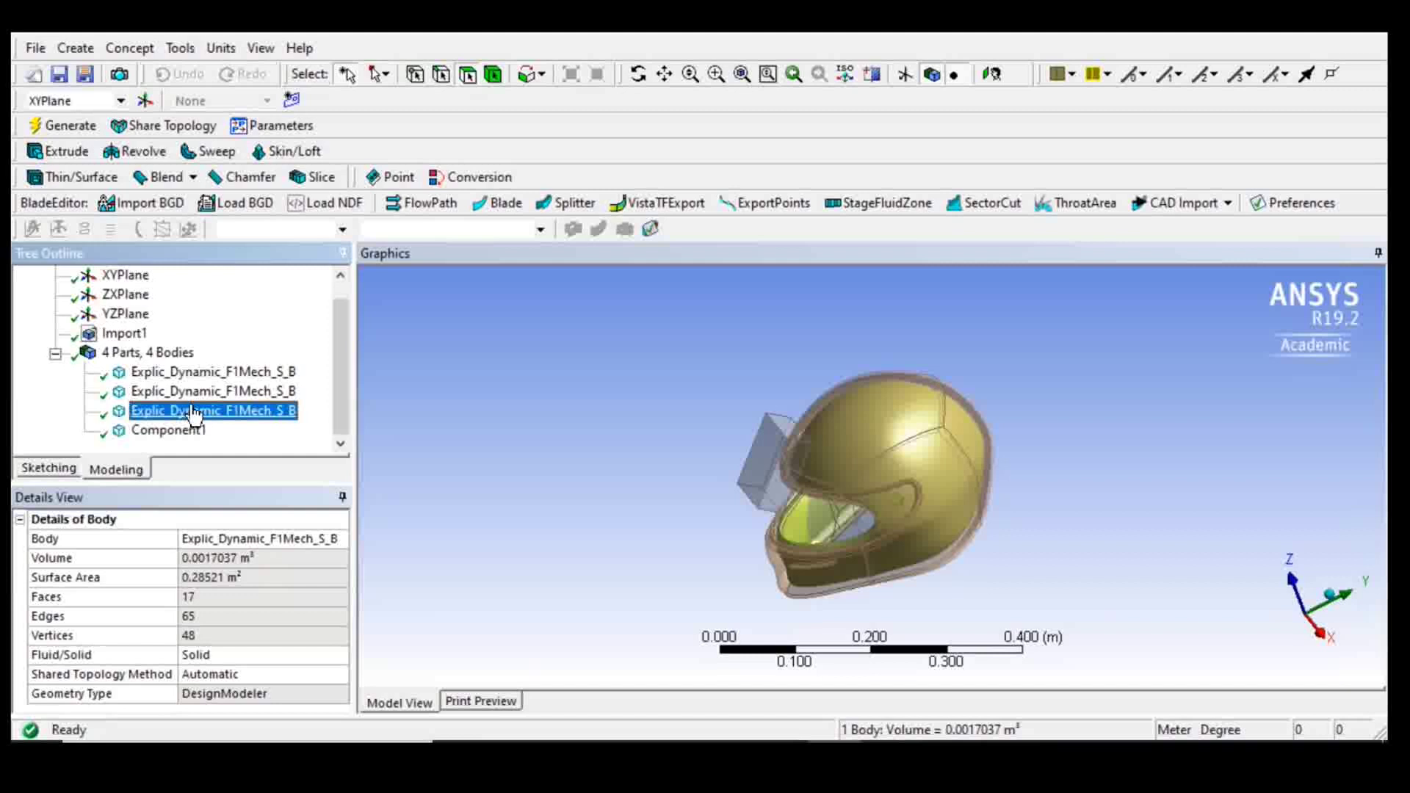
left_click(184, 433)
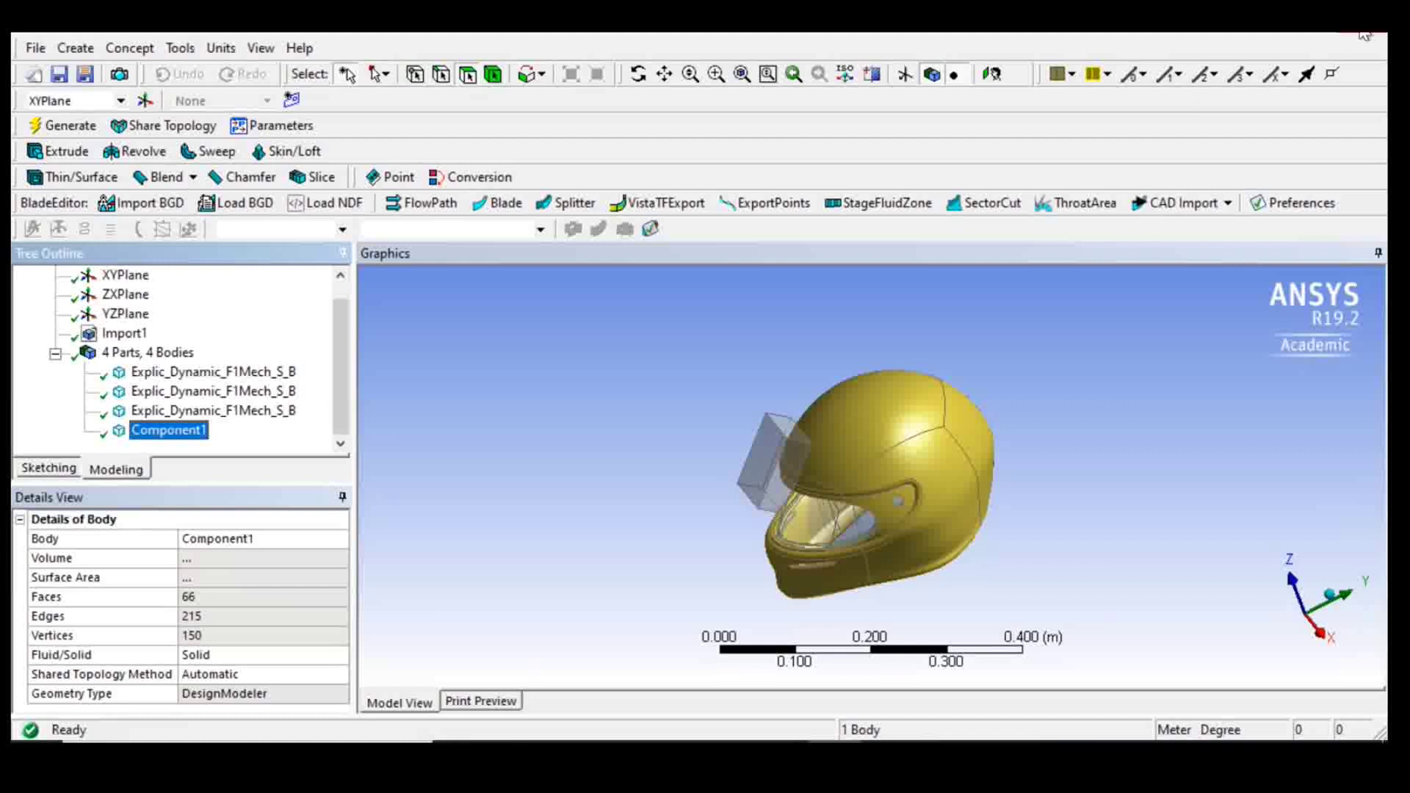
Close DesignModeler and launch Mechanical by editing the Model (A4) cell
left_click(1364, 36)
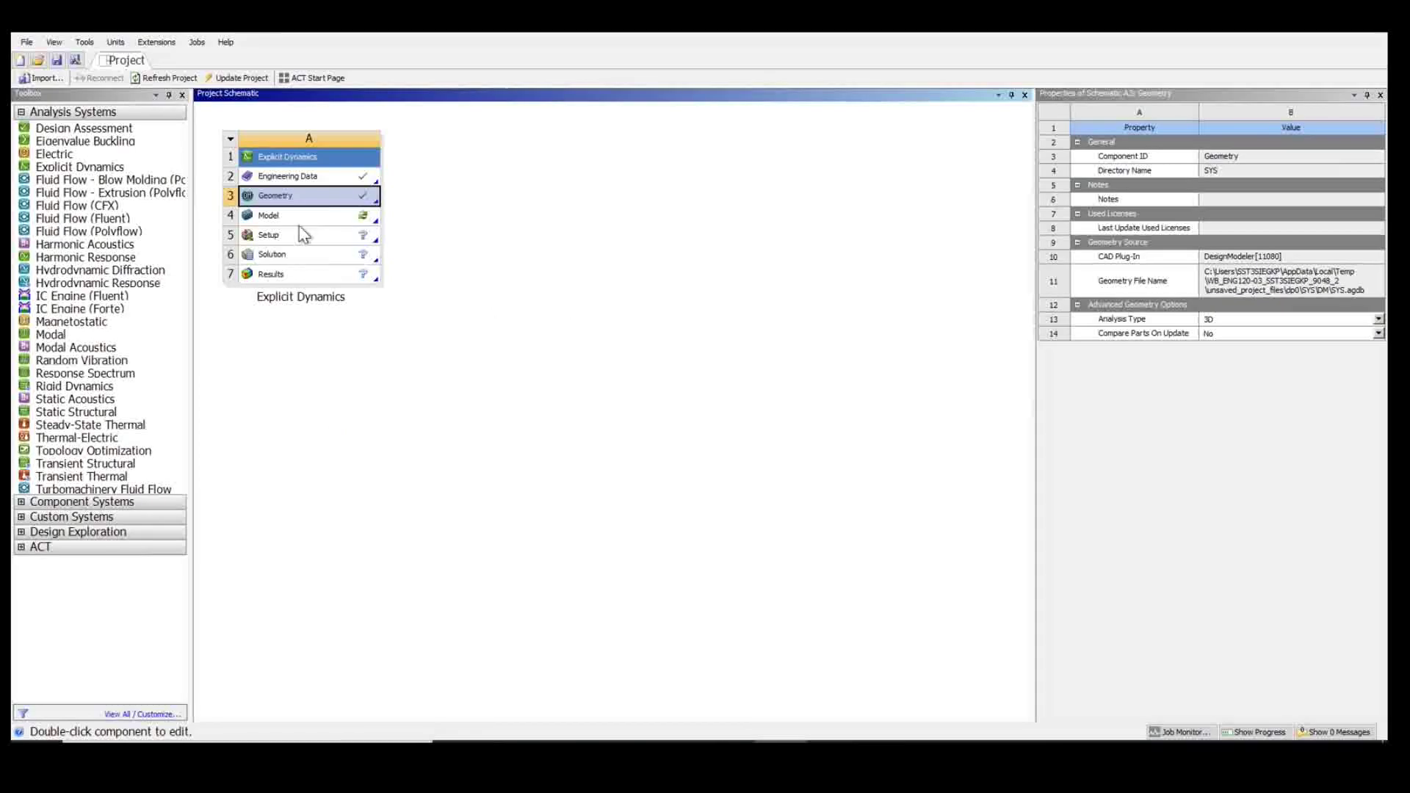
left_click(295, 218)
right_click(293, 218)
left_click(326, 227)
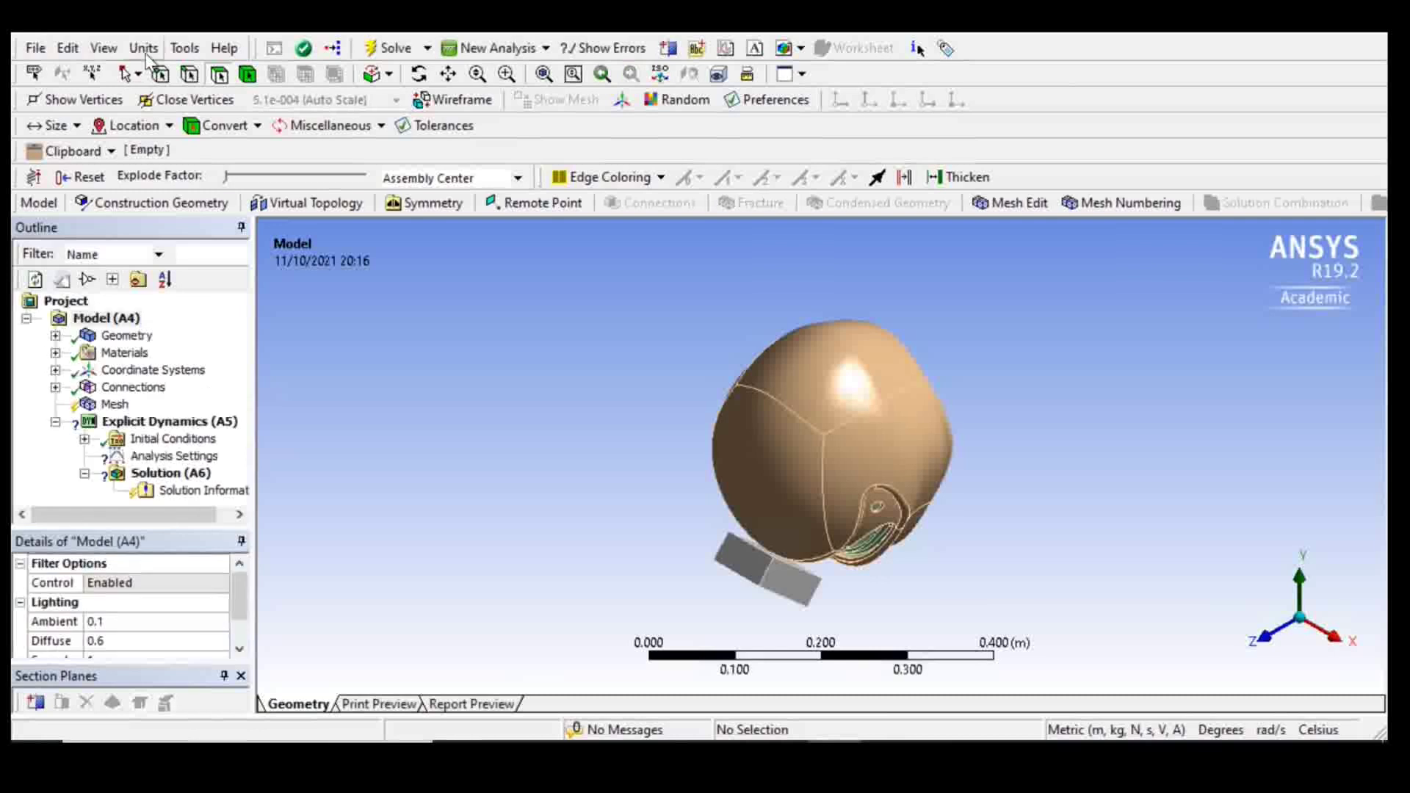
Keep Metric (m, kg, N, s, V, A) units and expand Geometry to list the three bodies and Component1
left_click(145, 48)
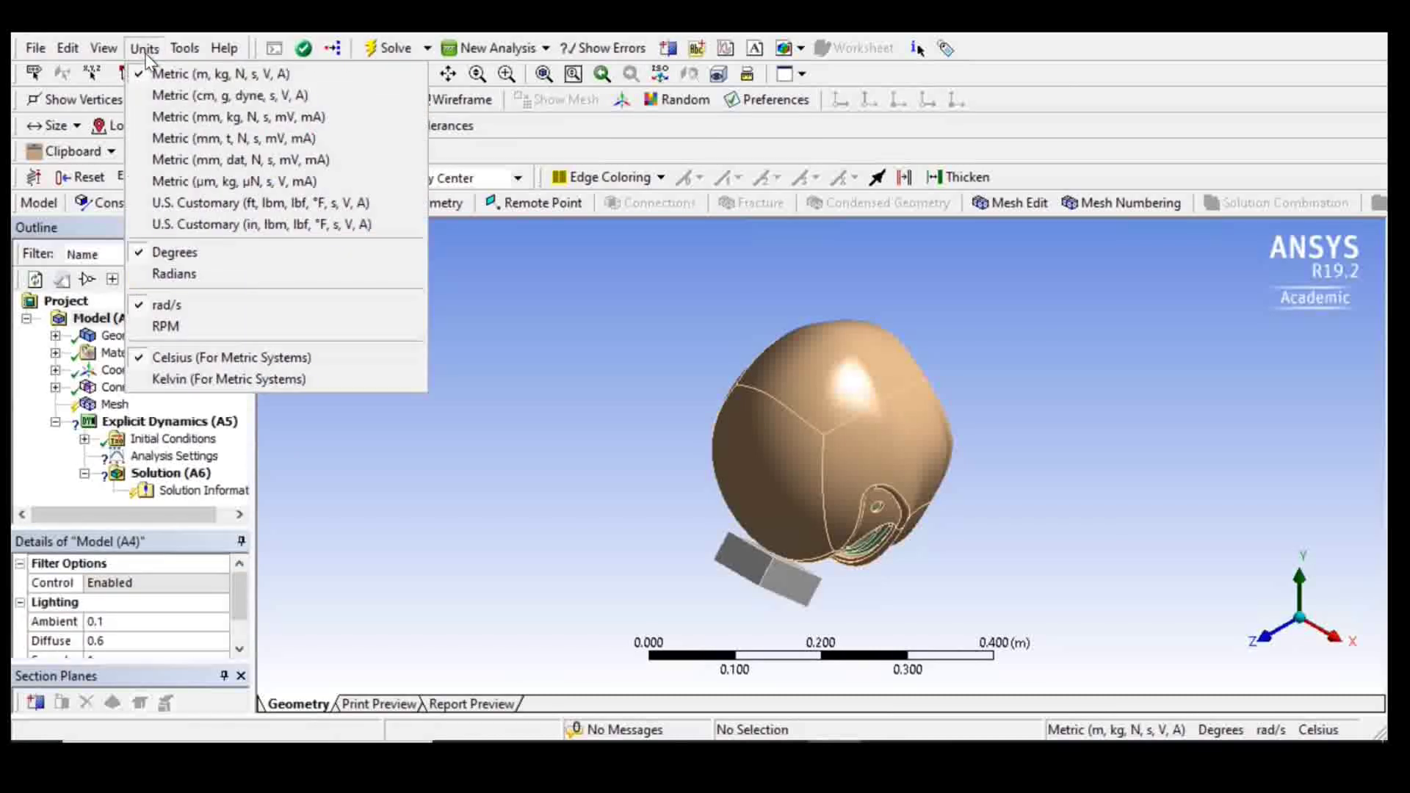
left_click(224, 48)
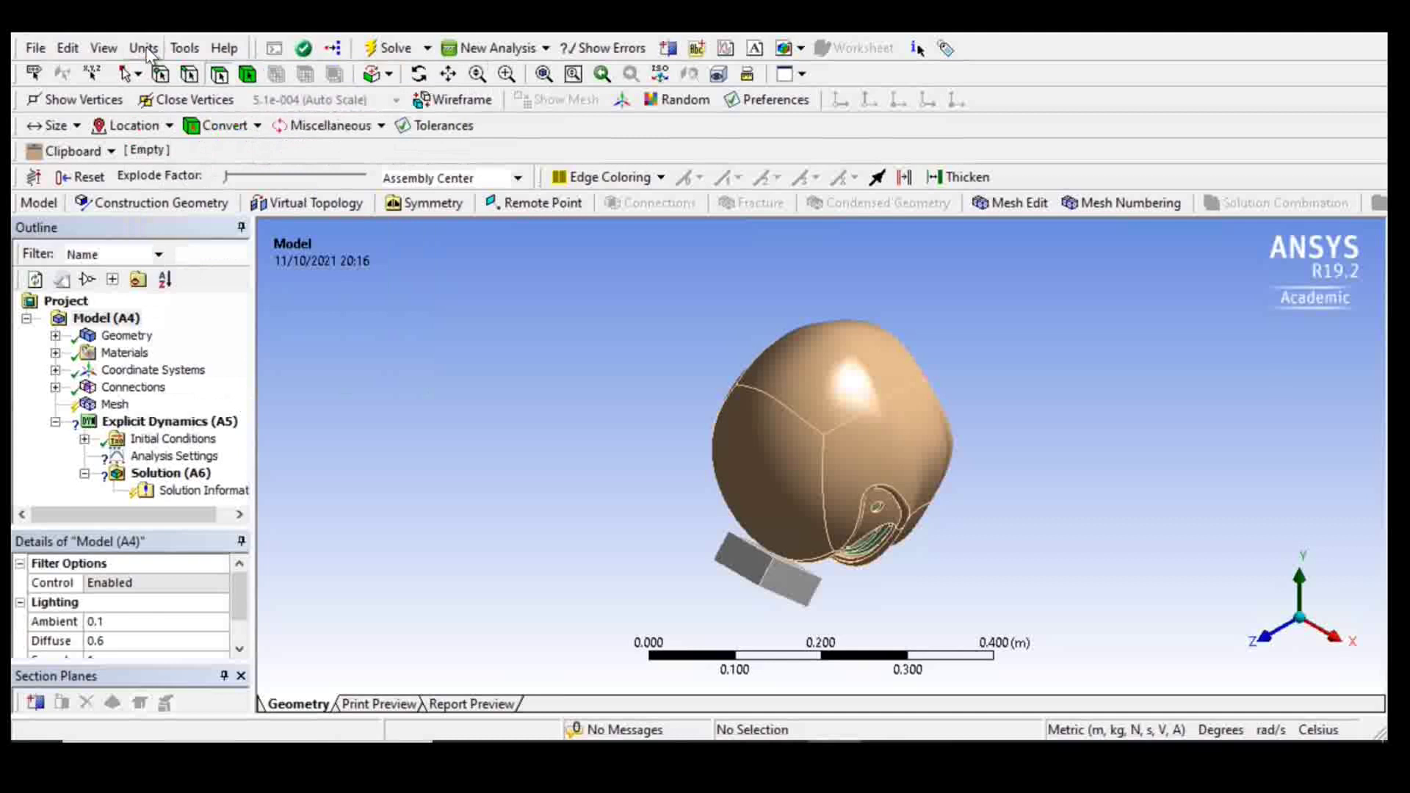
left_click(145, 50)
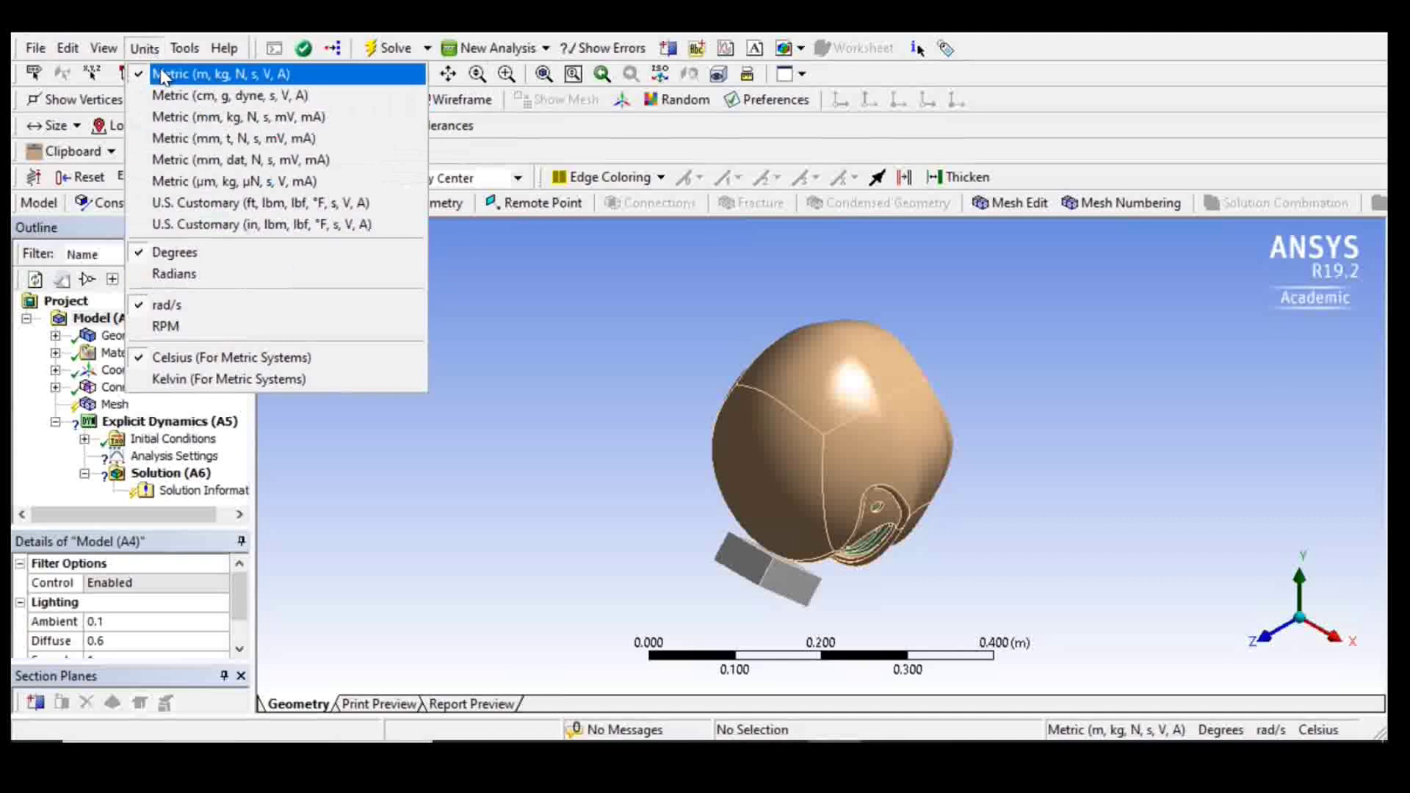
left_click(498, 360)
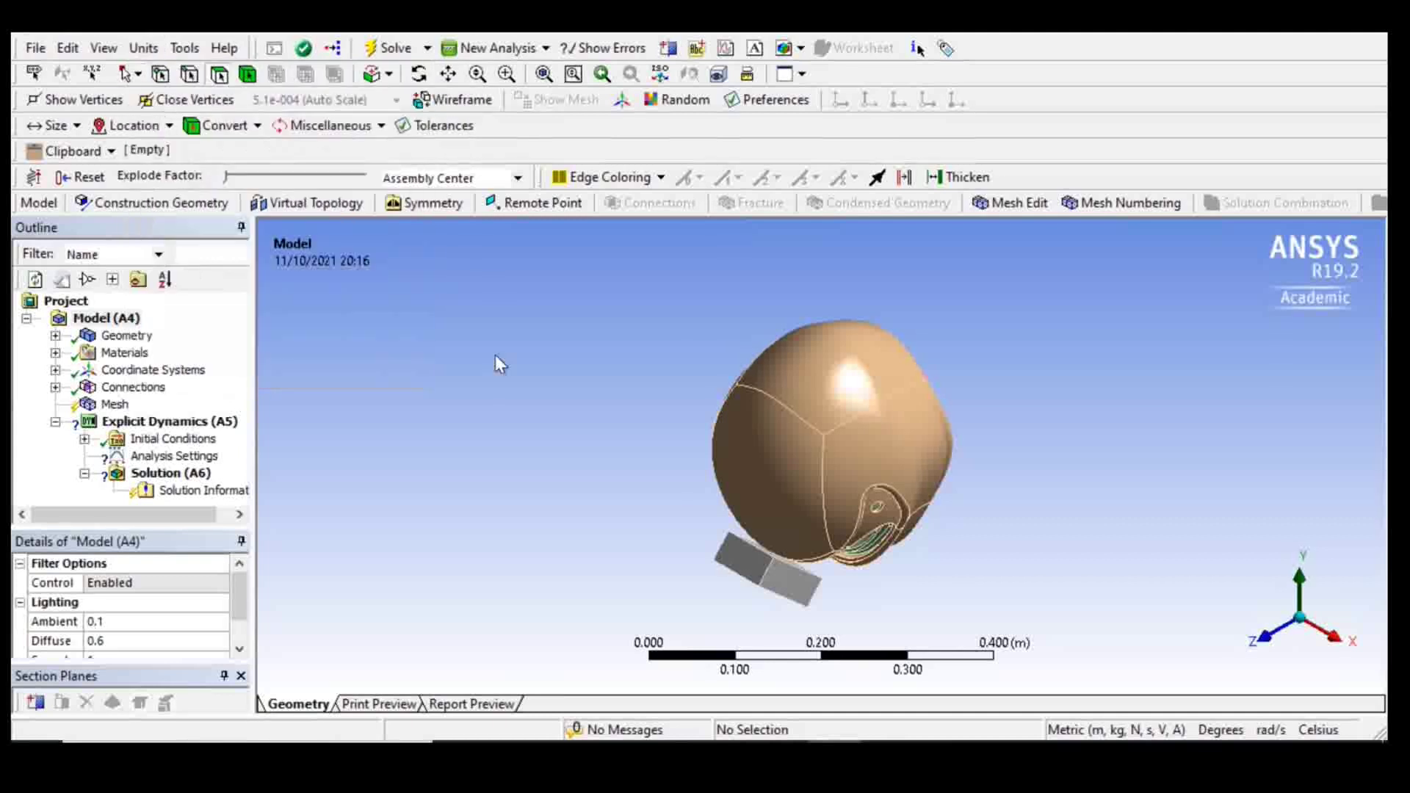
left_click(55, 335)
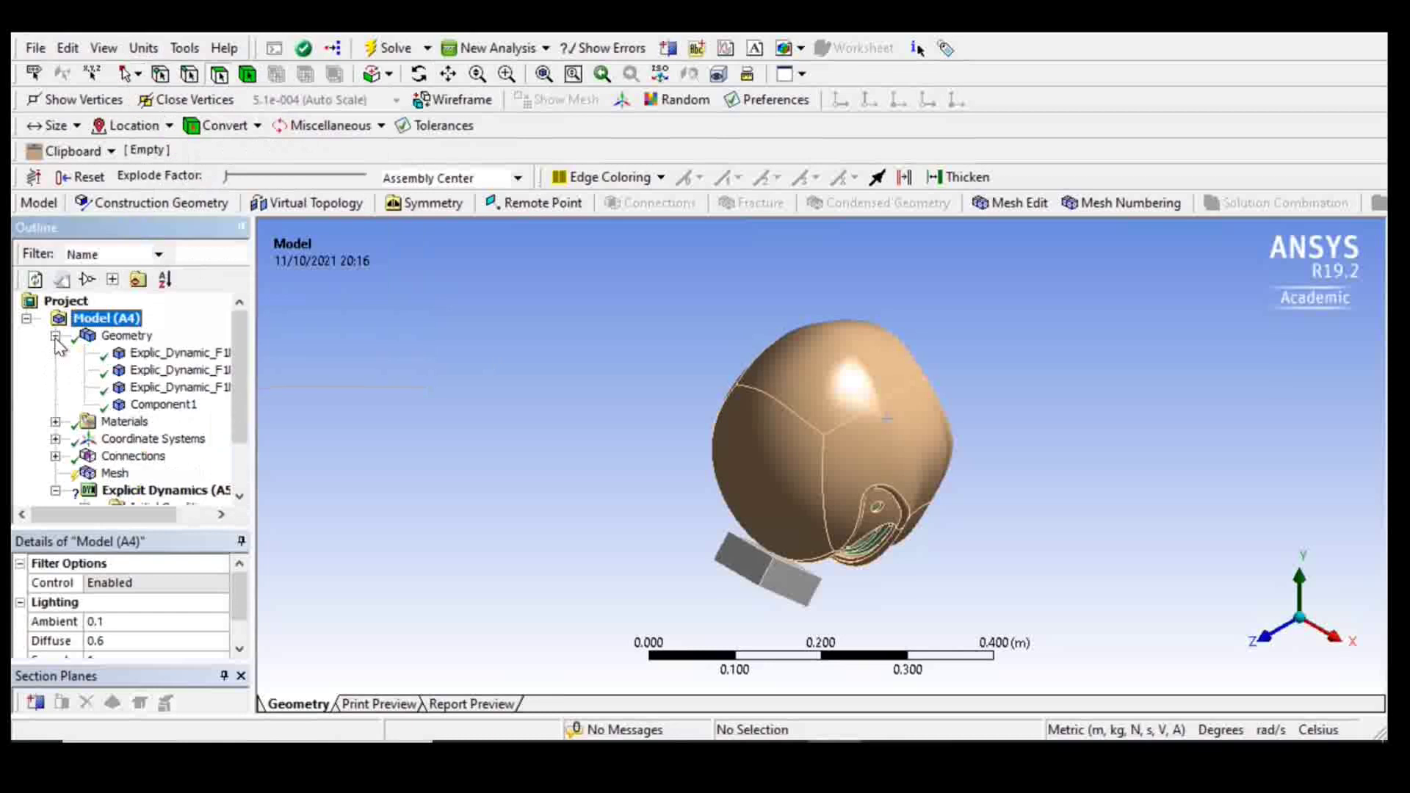
Assign CONC-35MPA as the material of the impact block body
left_click(147, 354)
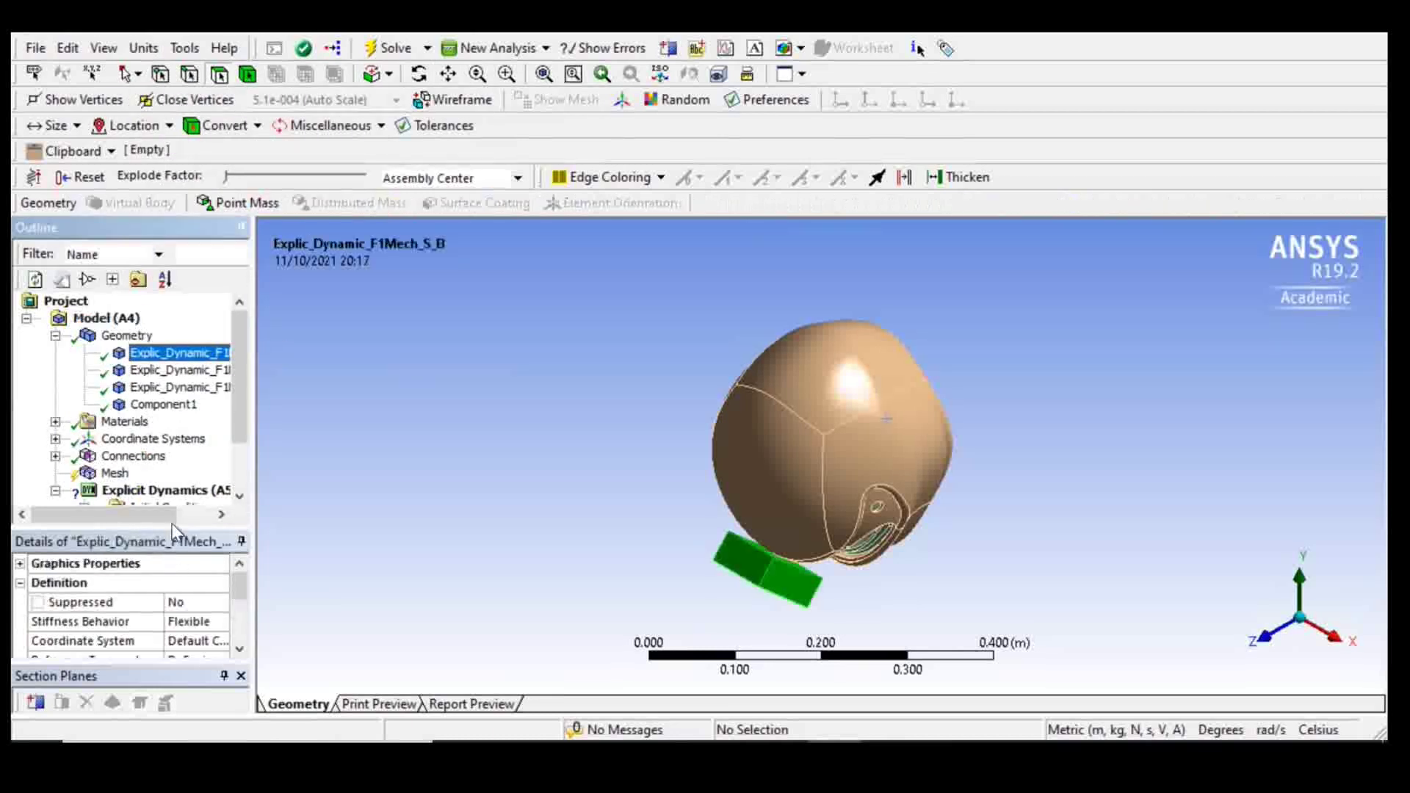
left_click_drag(175, 528, 184, 446)
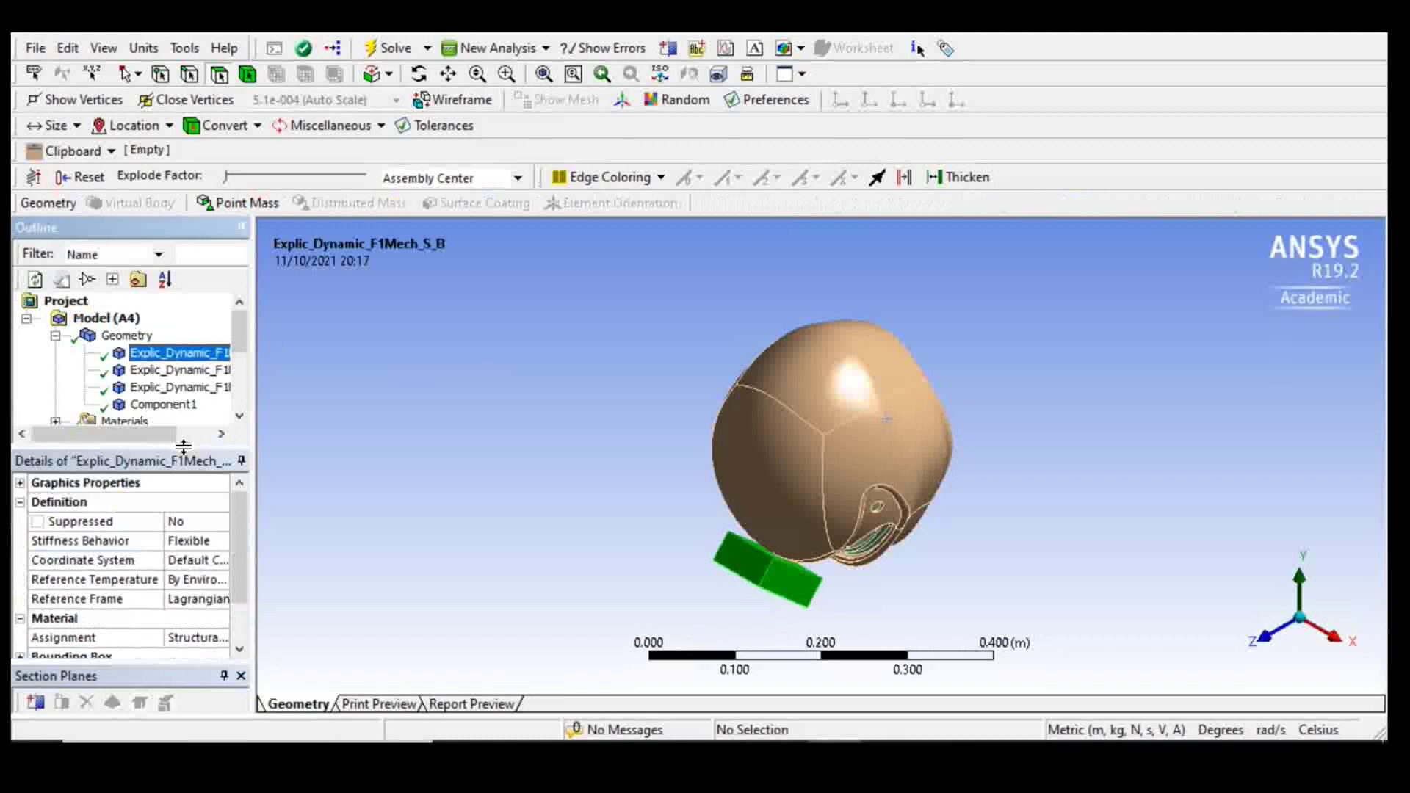
scroll(139, 630, "down", 1)
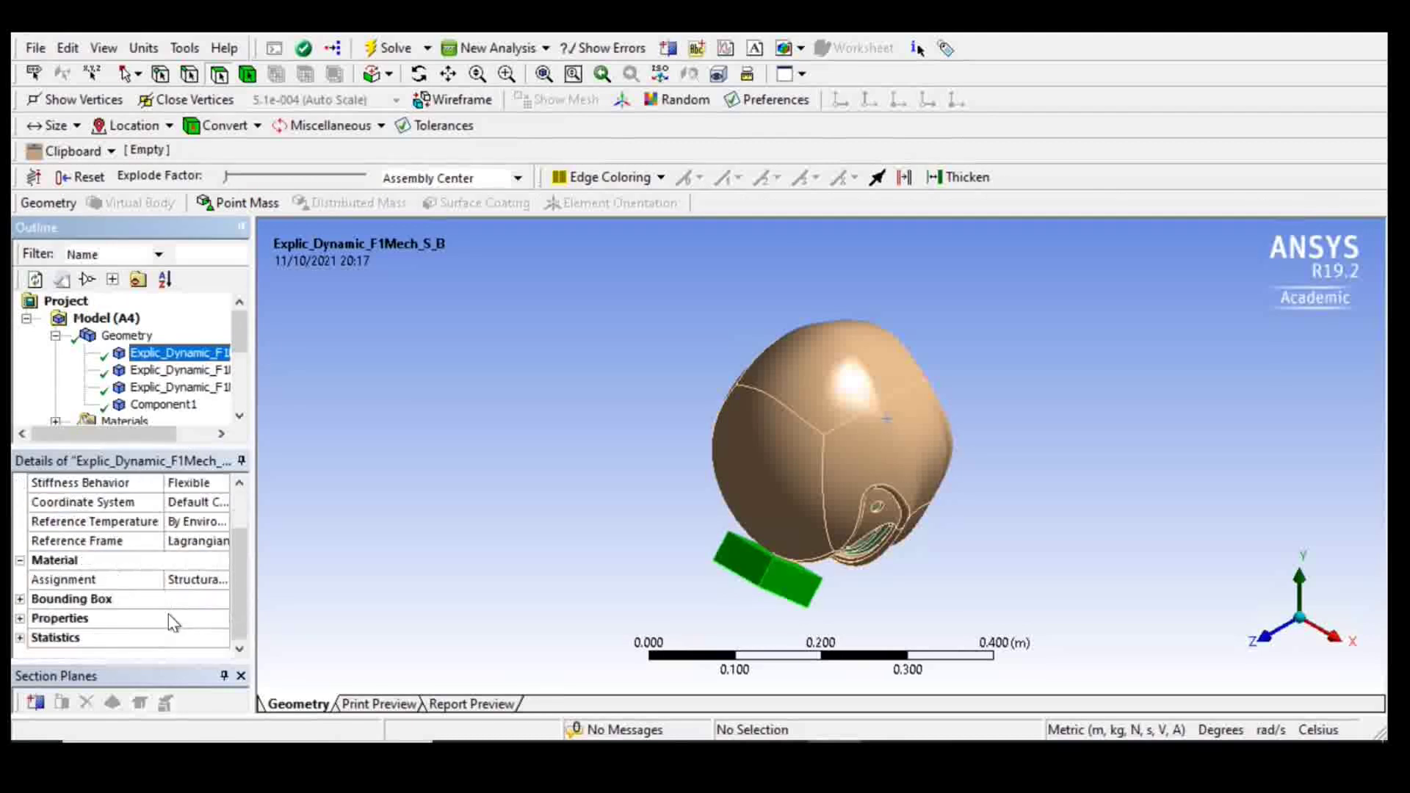
left_click_drag(254, 587, 346, 586)
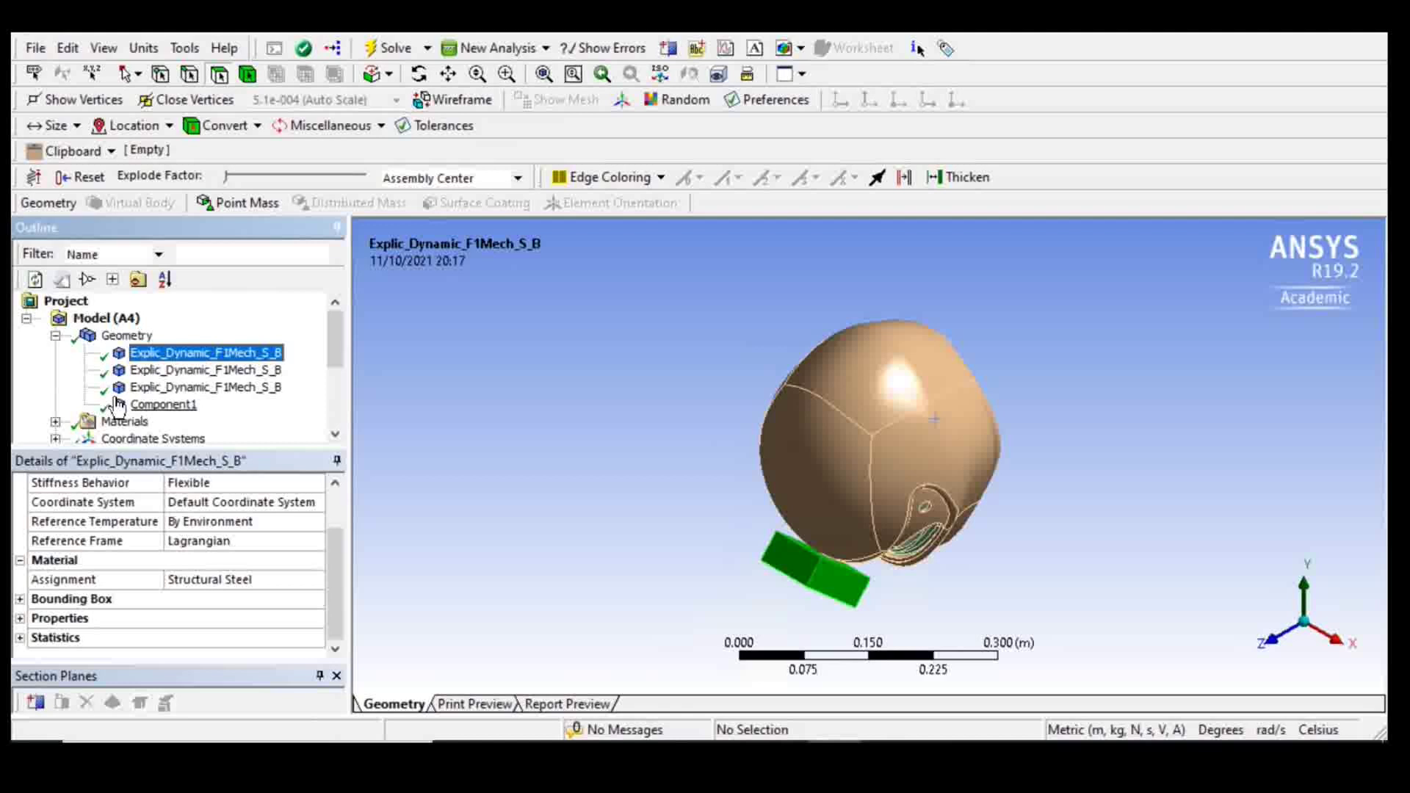
left_click(213, 585)
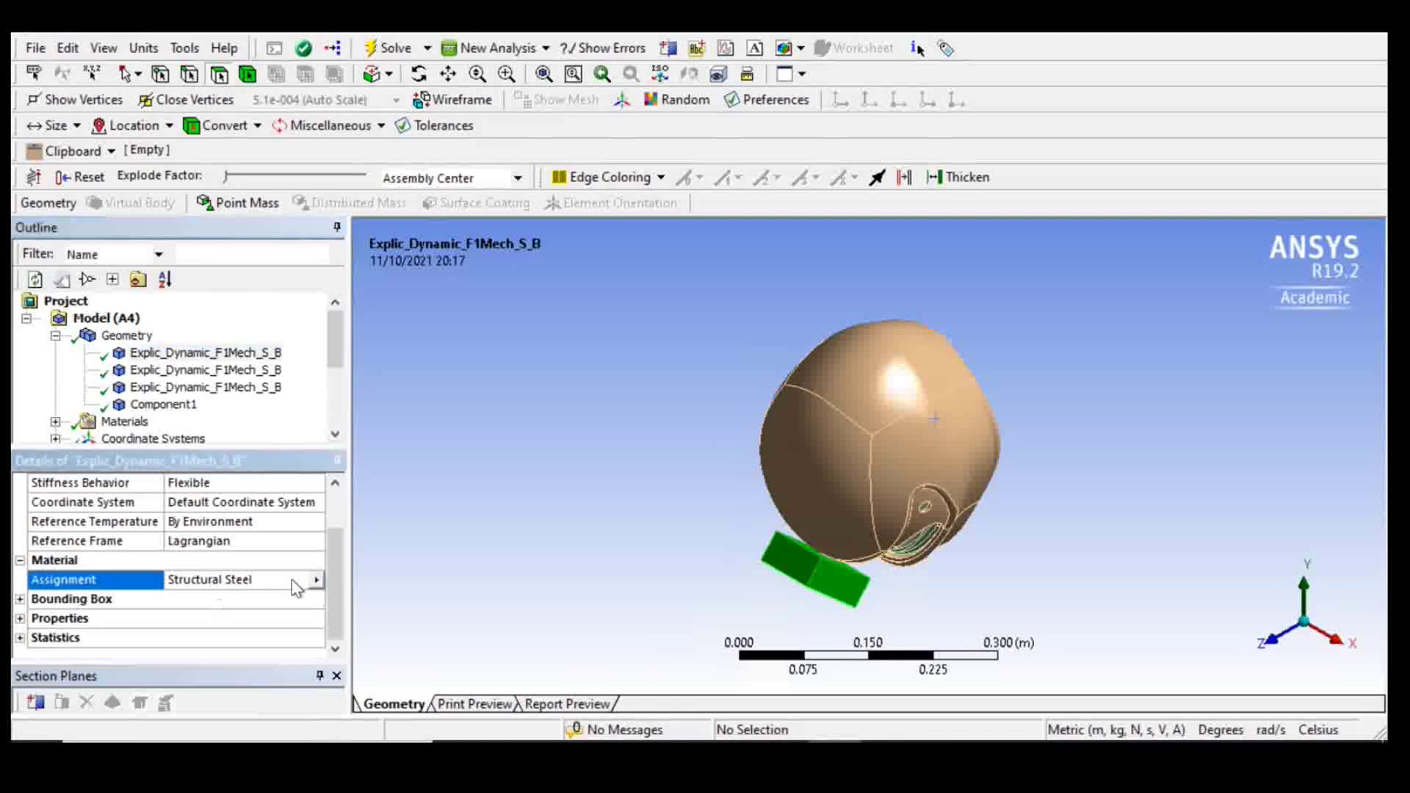
left_click(316, 580)
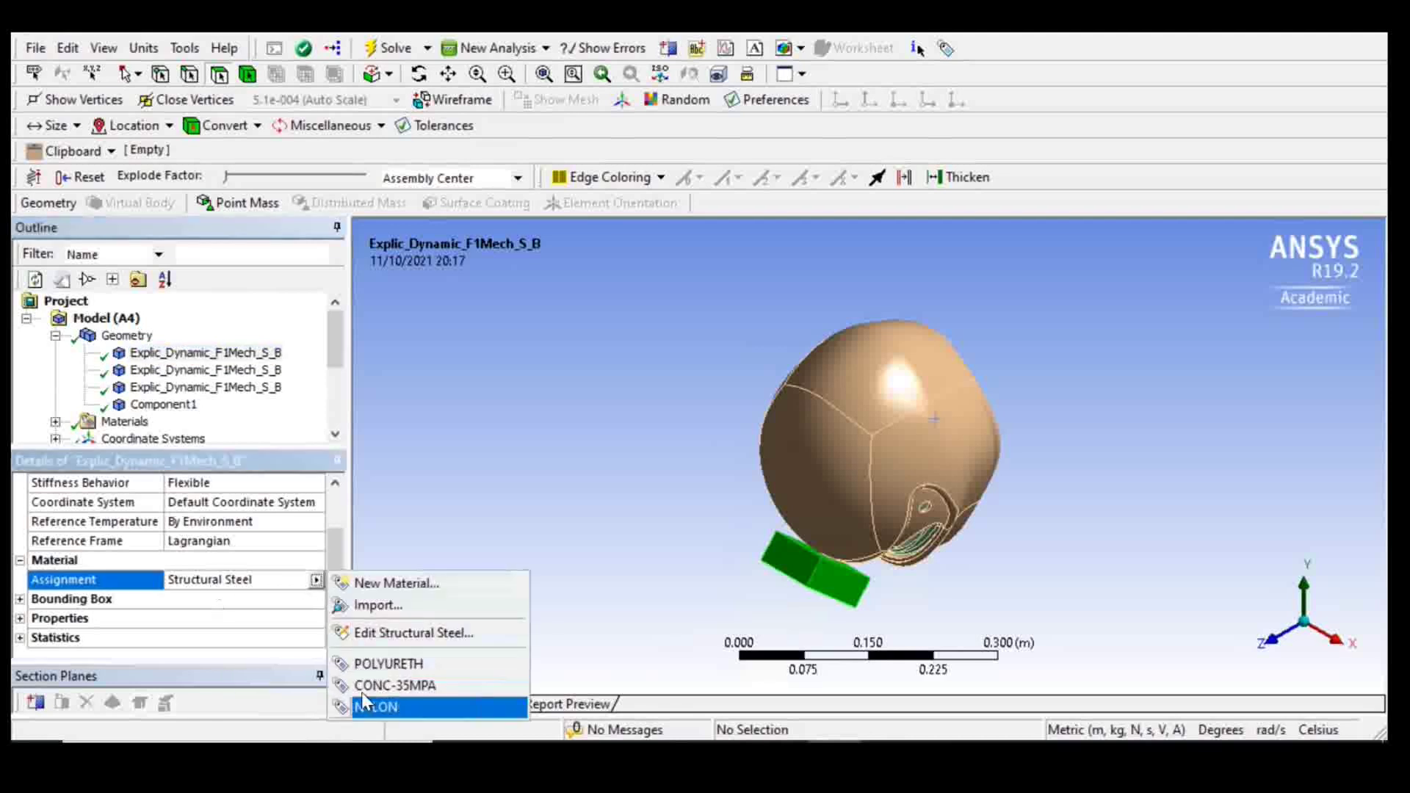
left_click(389, 686)
Assign NYLON to the second body, the helmet's inner liner
left_click(171, 372)
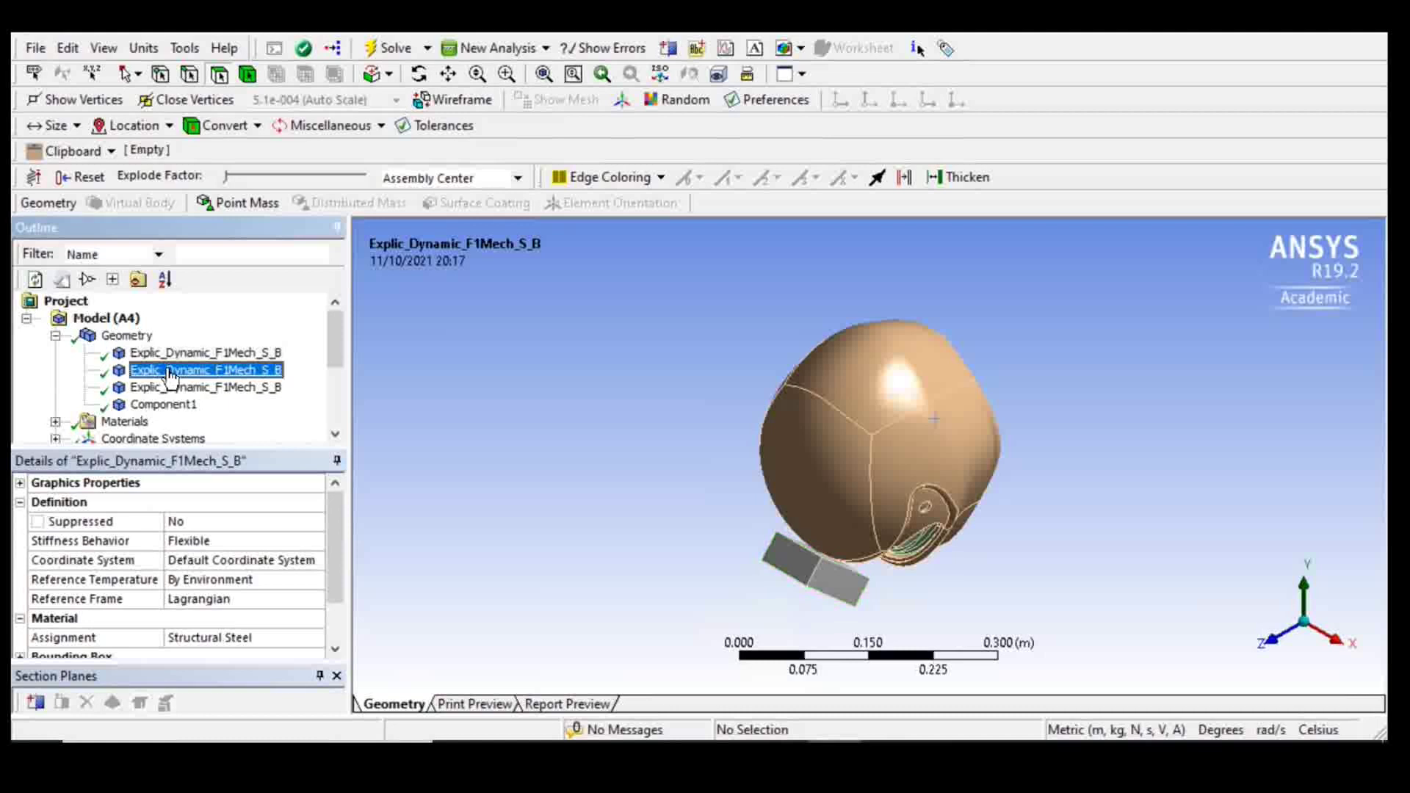
middle_click_drag(593, 558, 676, 403)
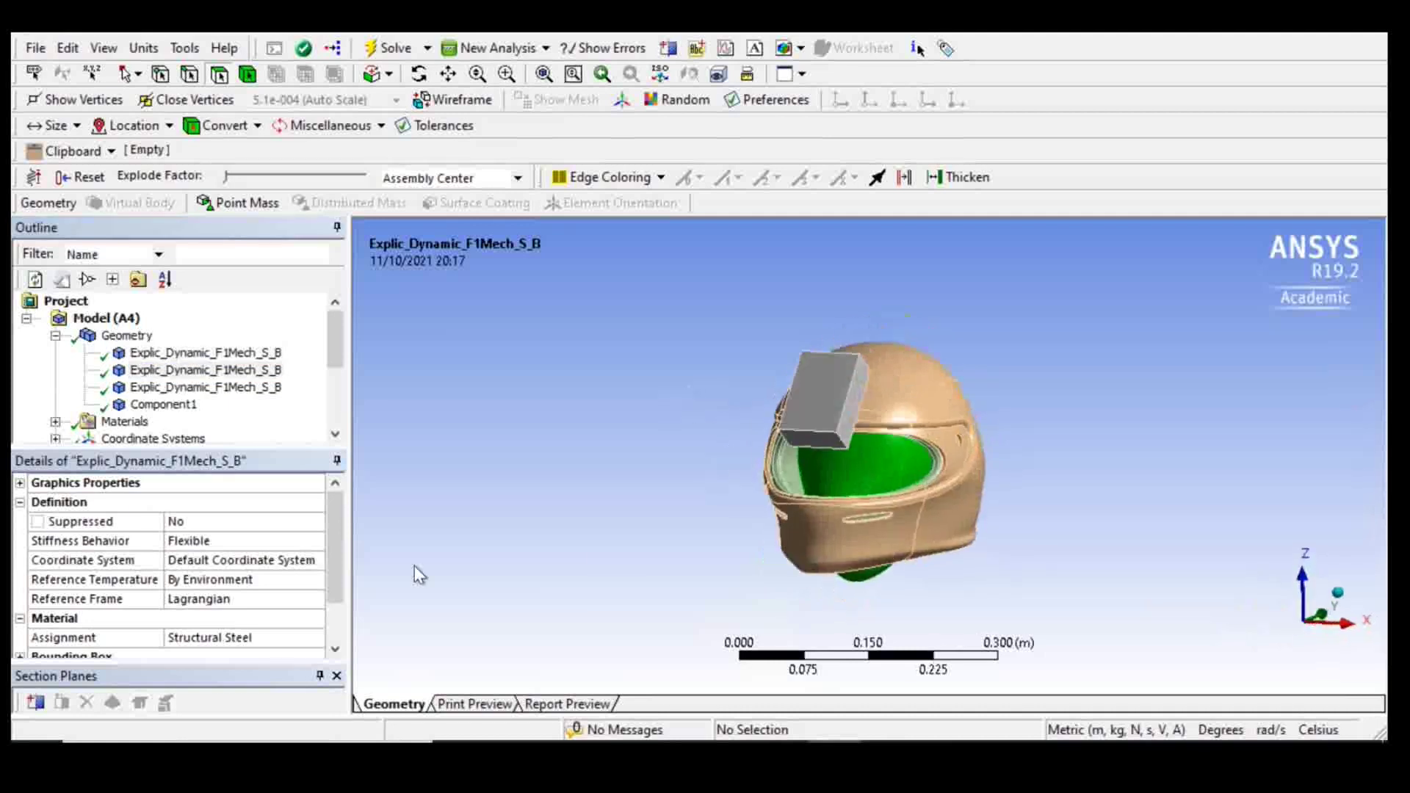
left_click(211, 641)
left_click(317, 639)
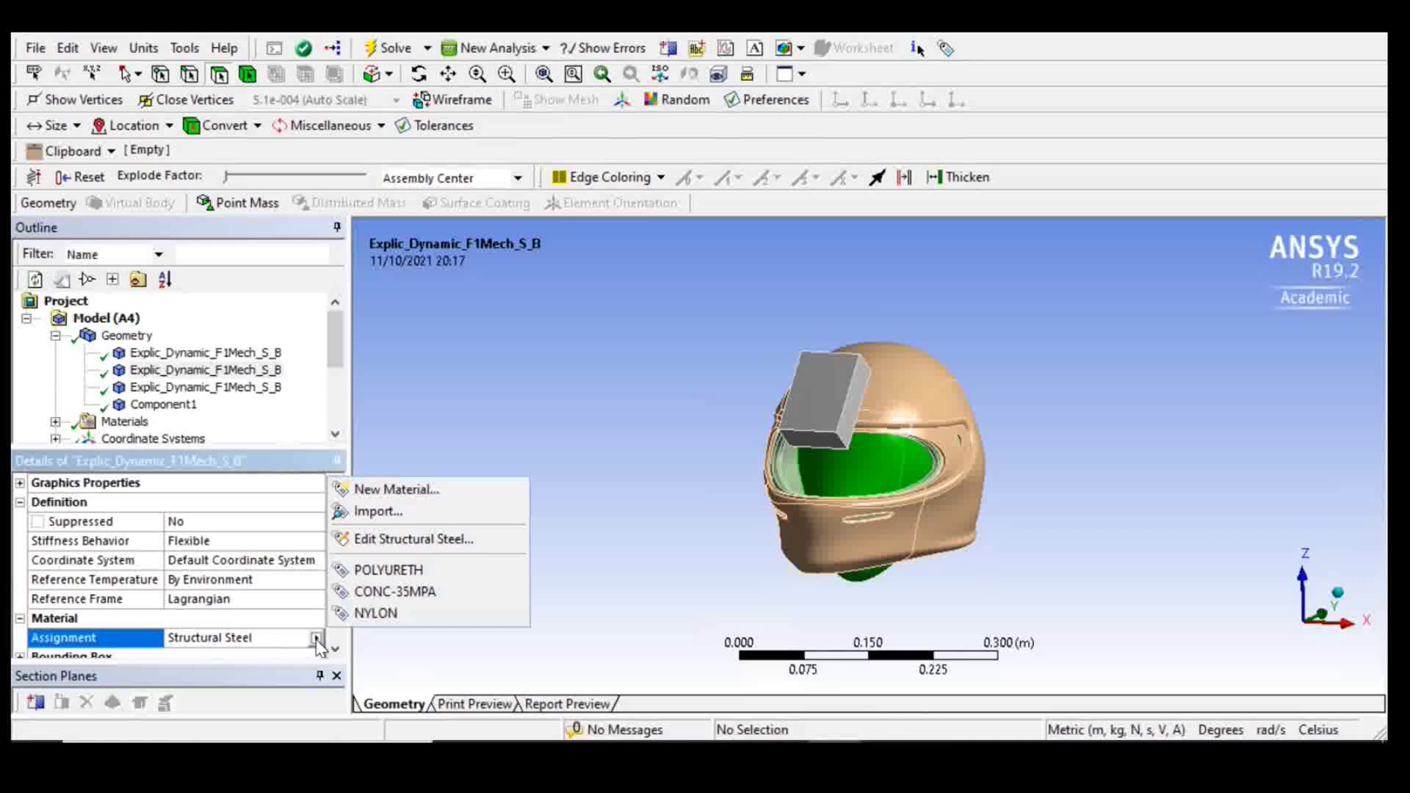
left_click(368, 613)
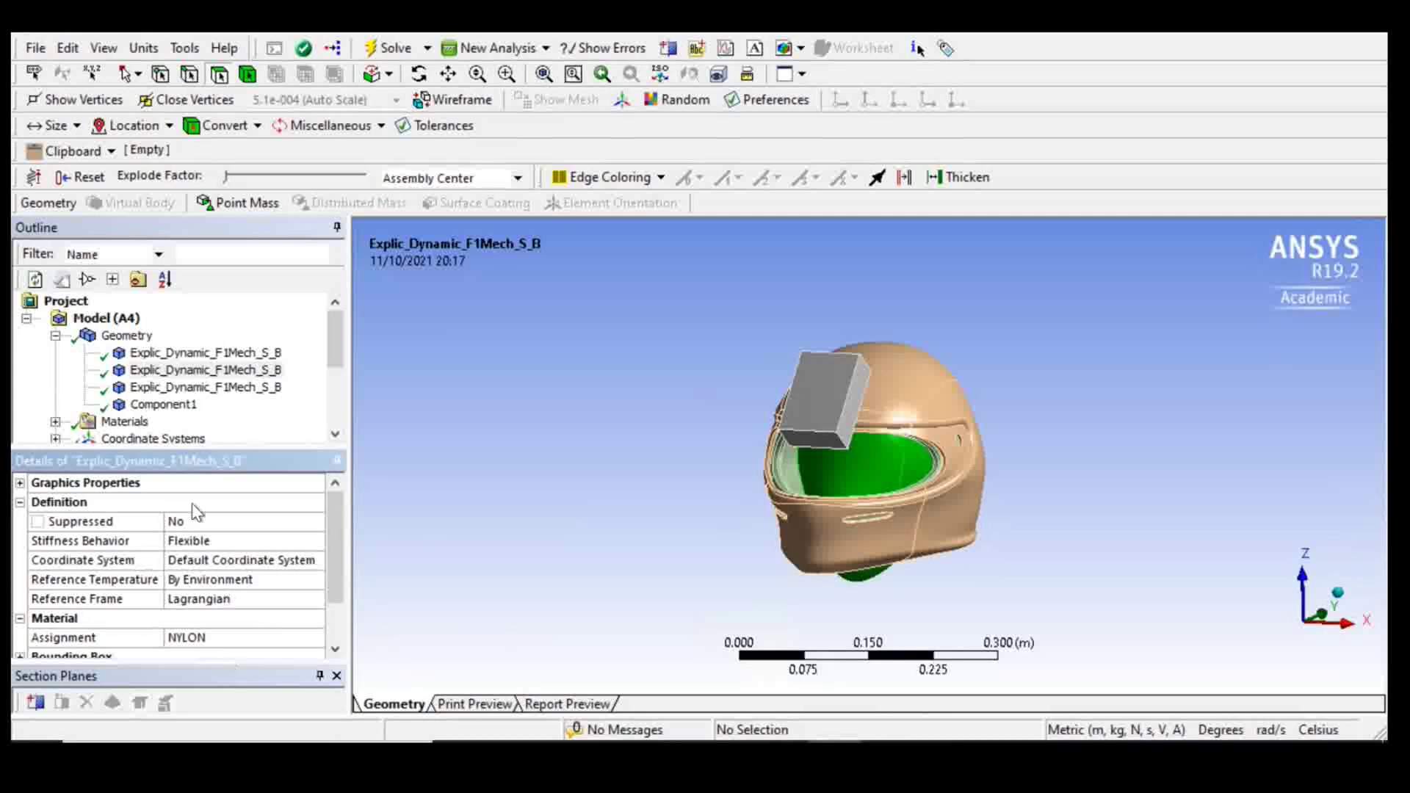
left_click(180, 389)
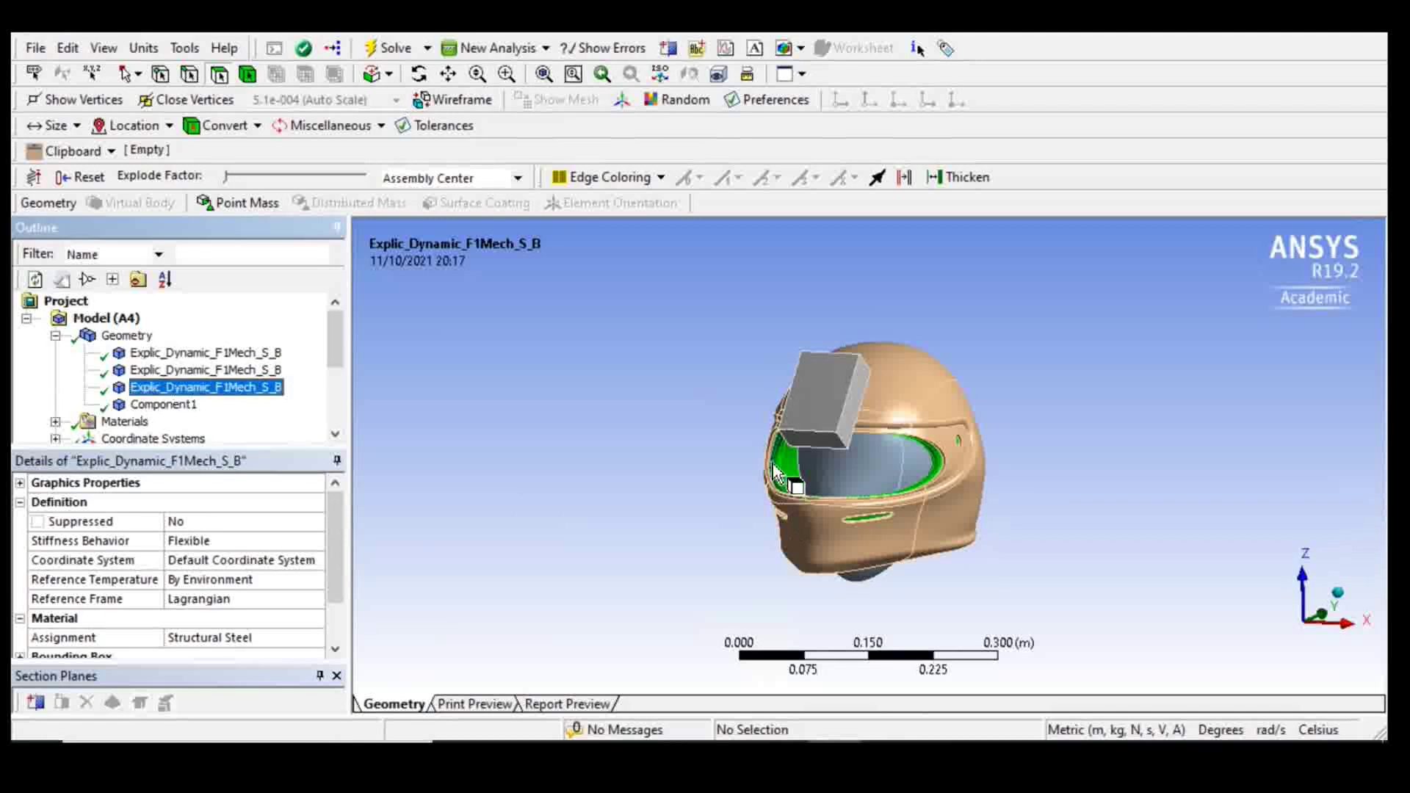
Set the third body's (visor) material to POLYURETH
left_click(244, 636)
left_click(317, 638)
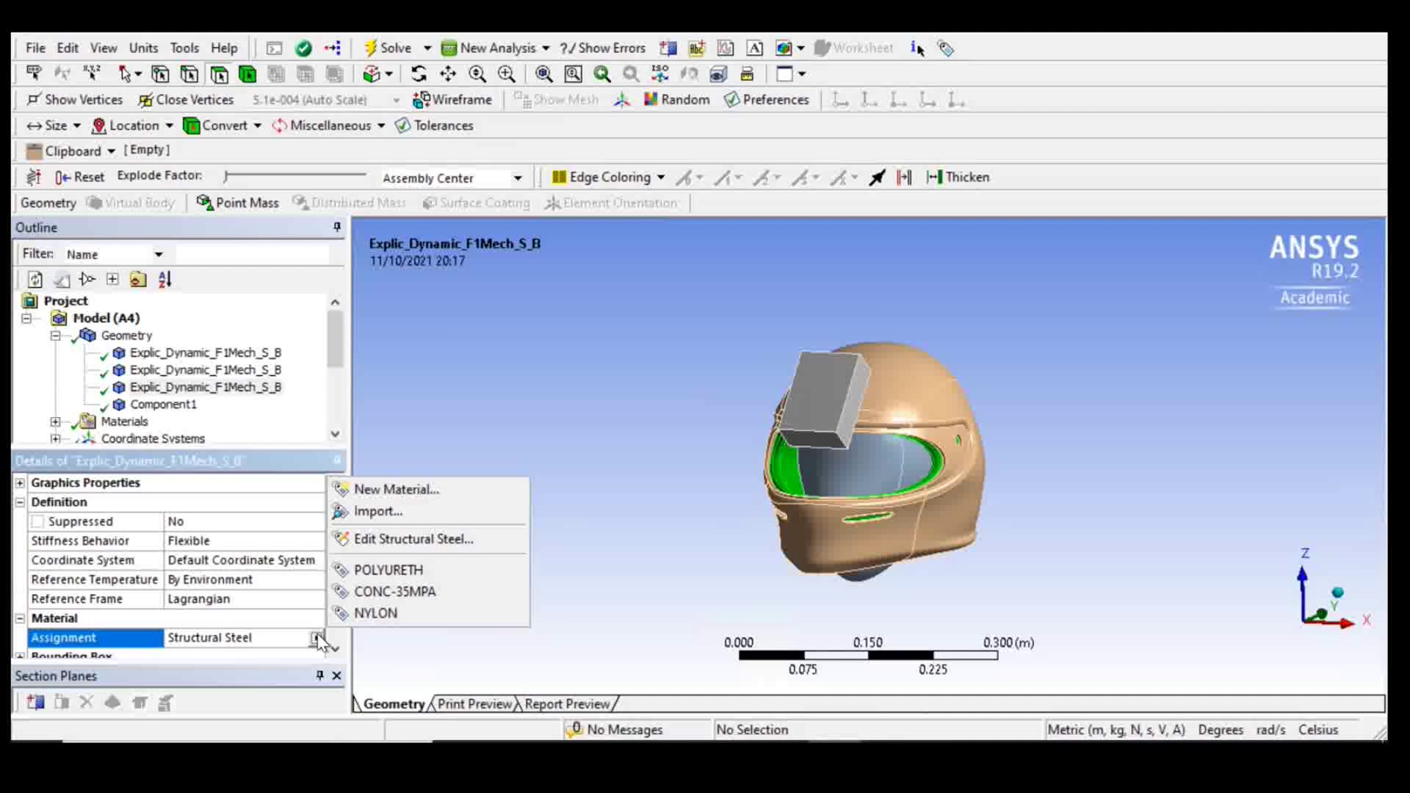
left_click(373, 568)
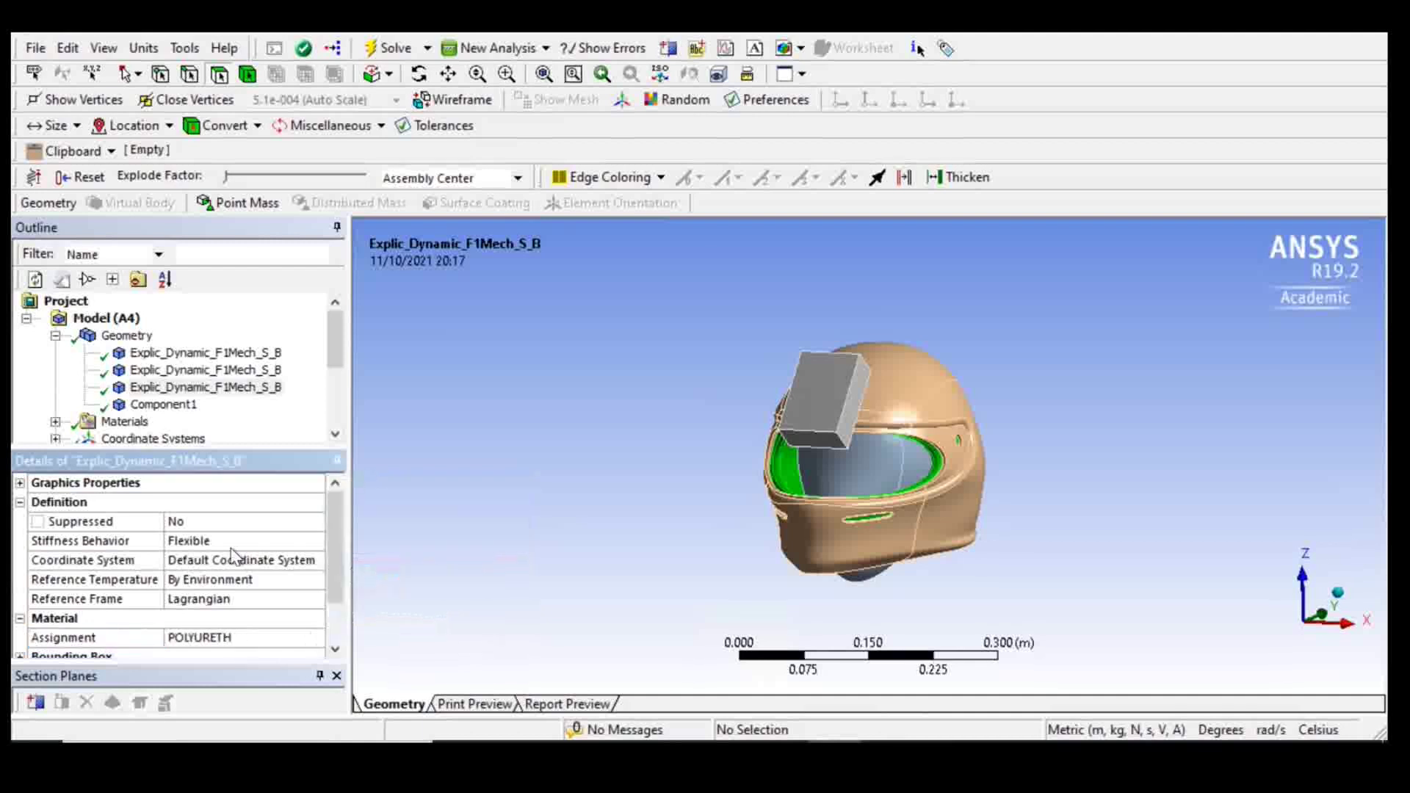
Assign NYLON to the Component1 outer helmet shell
left_click(178, 406)
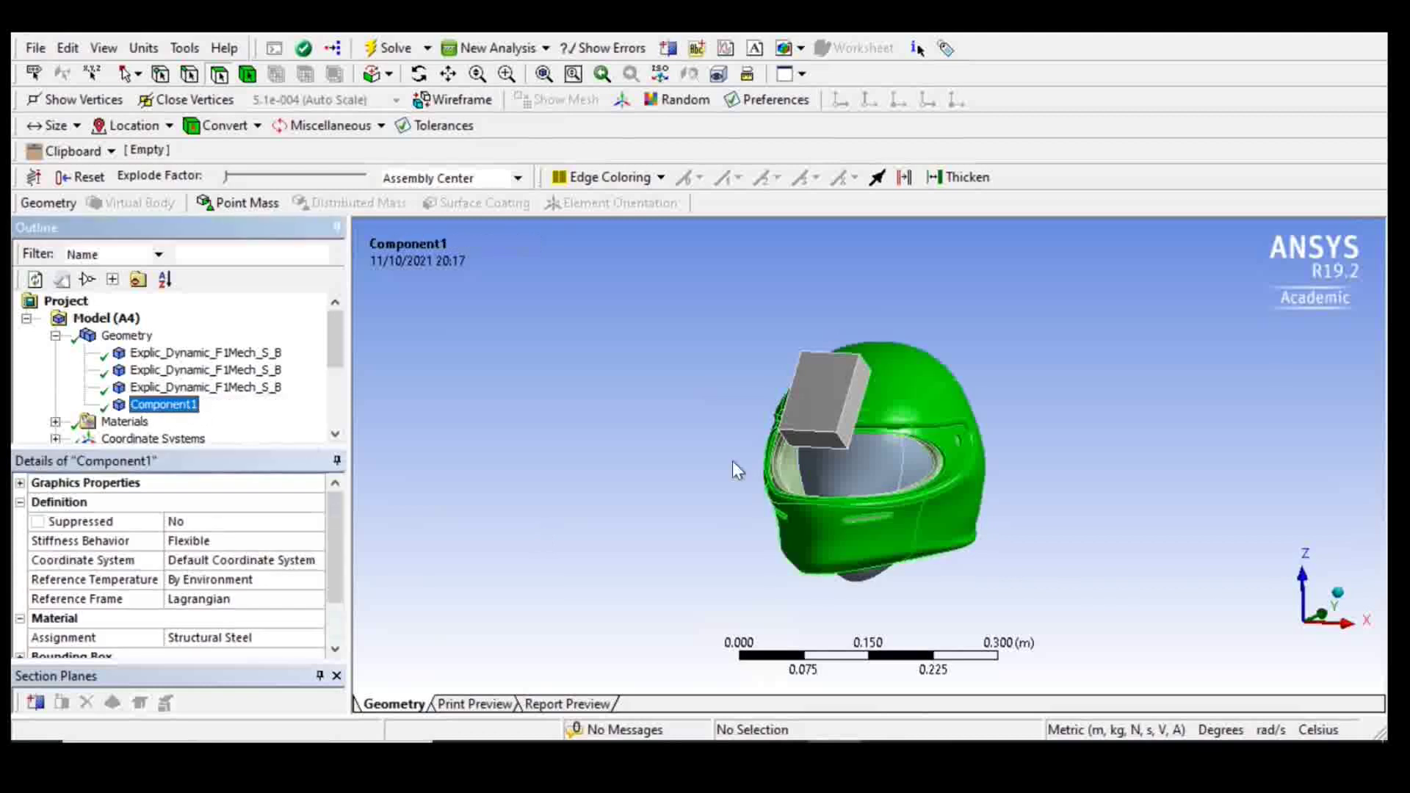
left_click(253, 639)
left_click(318, 638)
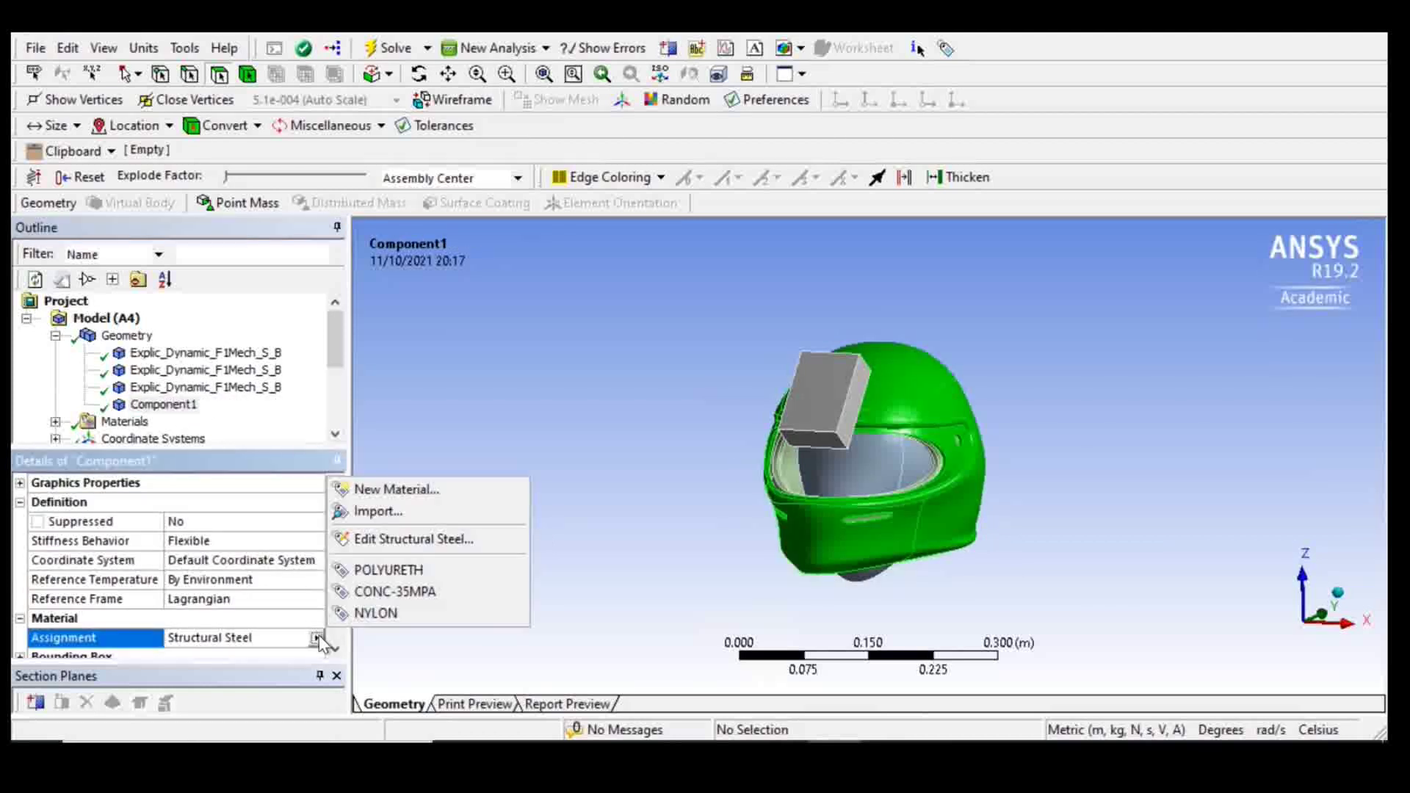
left_click(362, 614)
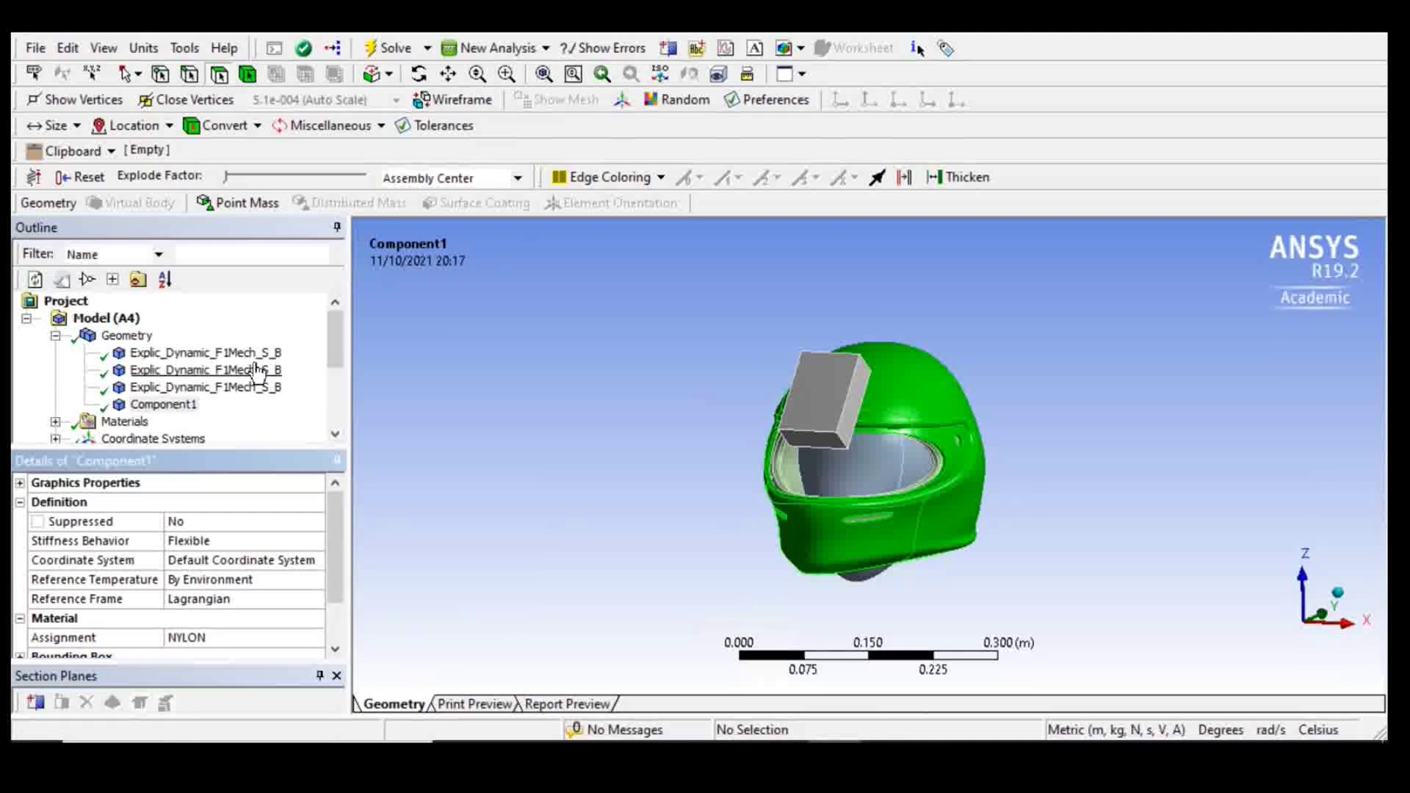
scroll(303, 379, "down", 3)
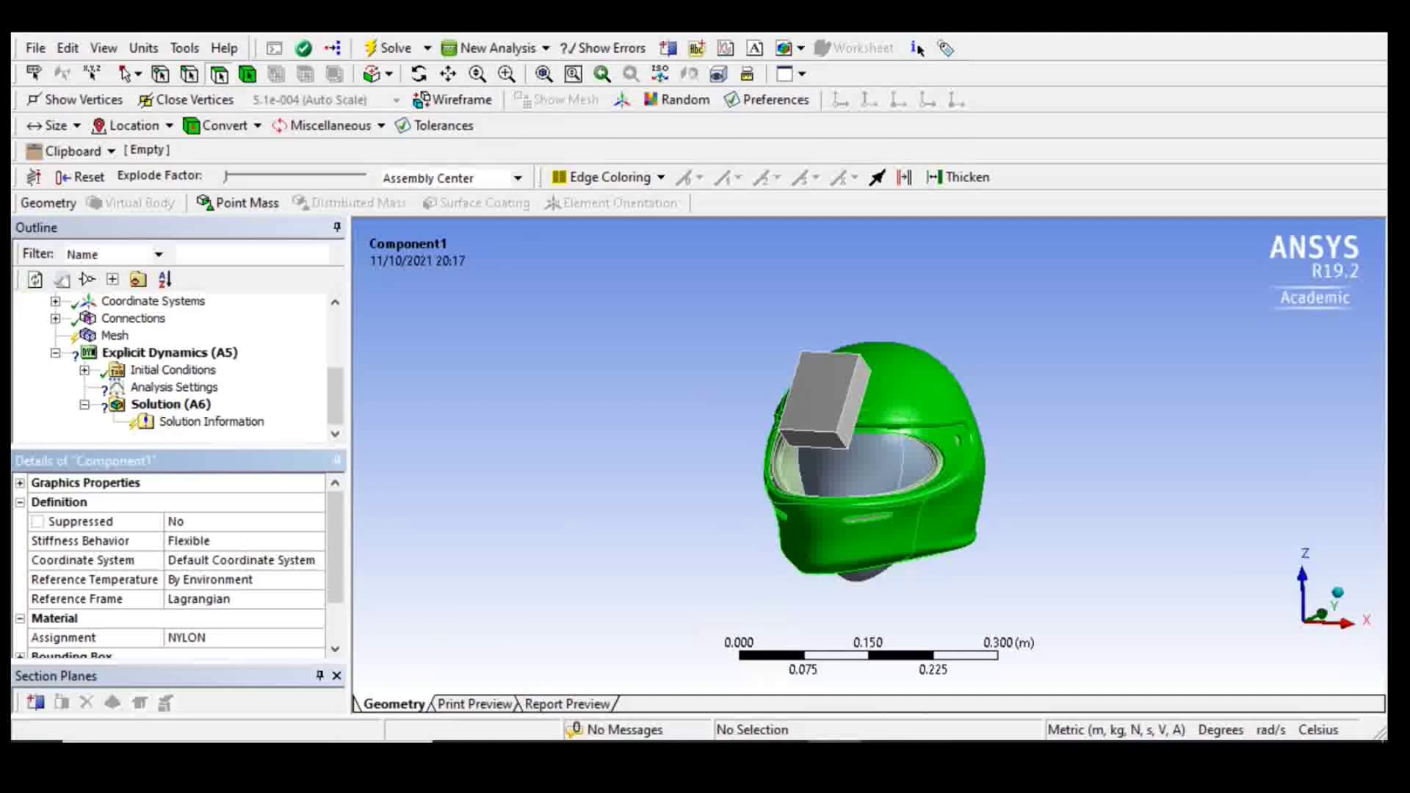
Glance at Materials and Coordinate Systems in the tree, then expand Connections
scroll(110, 354, "up", 1)
scroll(111, 354, "up", 1)
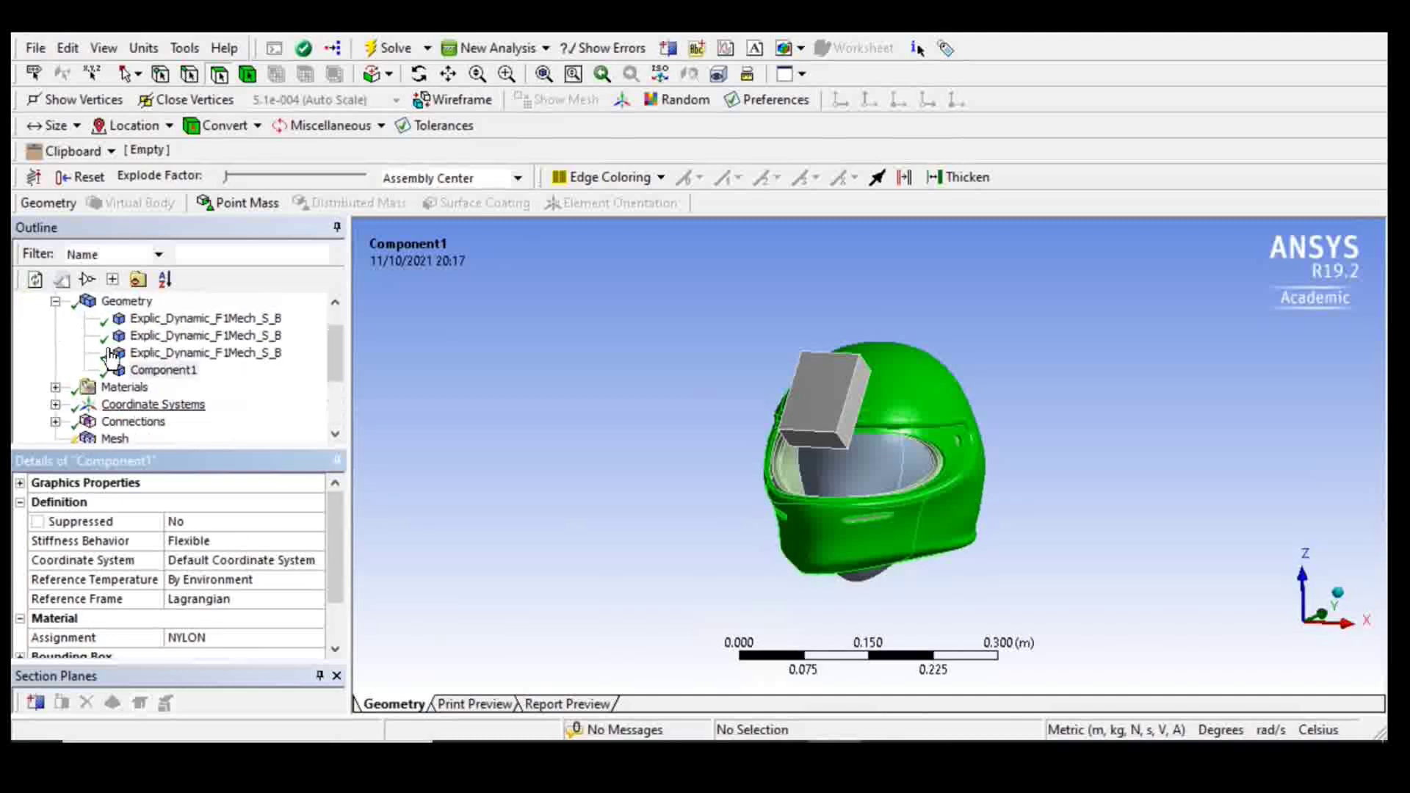
left_click(55, 387)
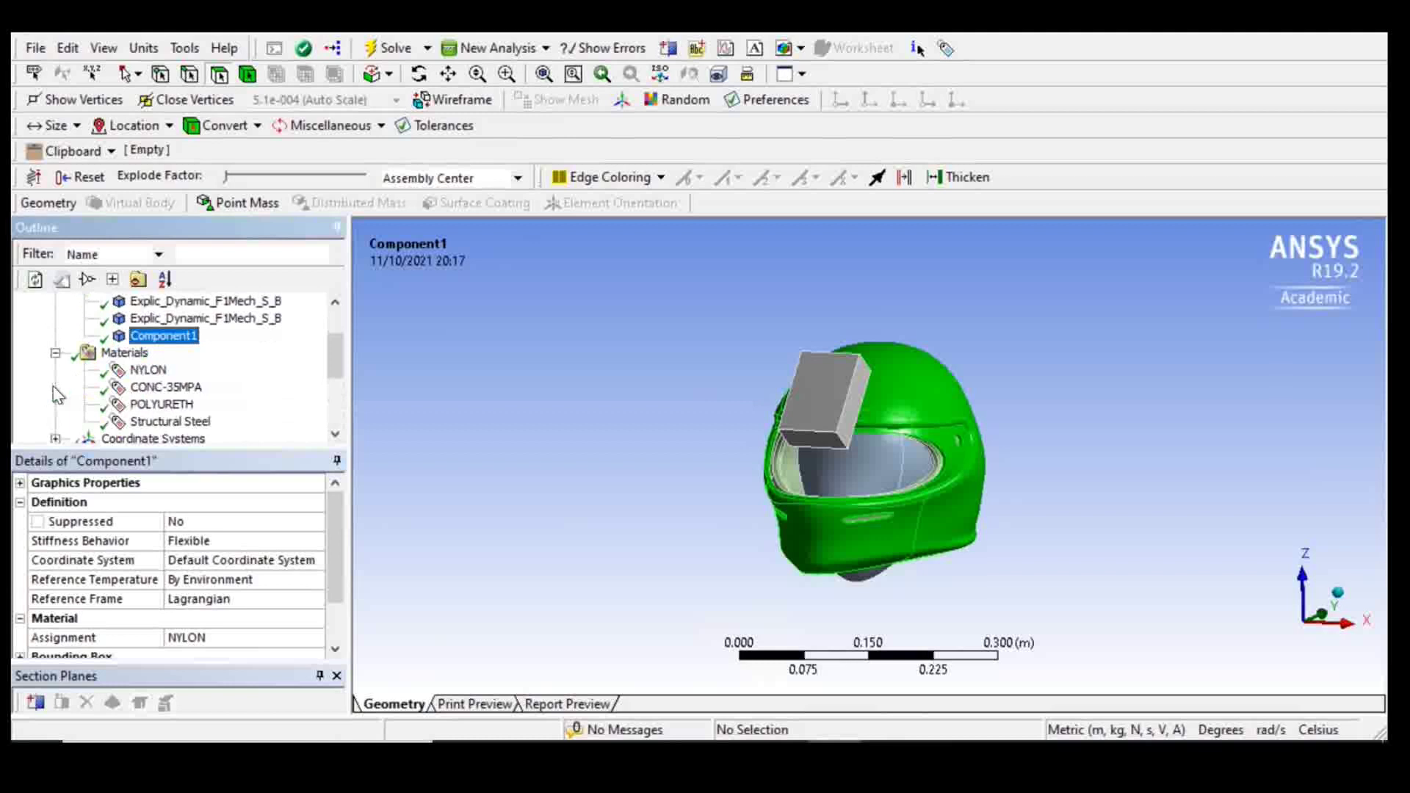
left_click(55, 352)
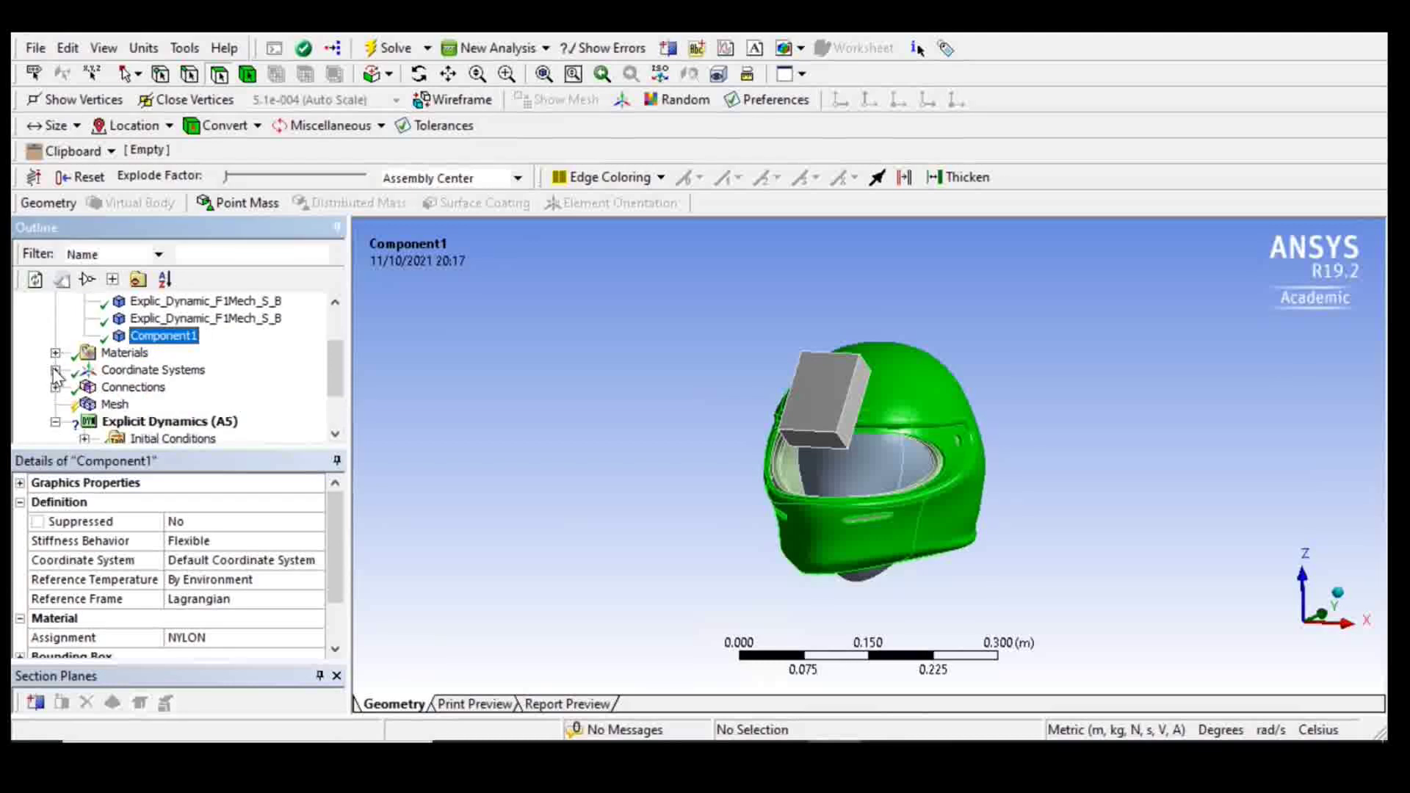
left_click(55, 369)
left_click(55, 370)
left_click(55, 387)
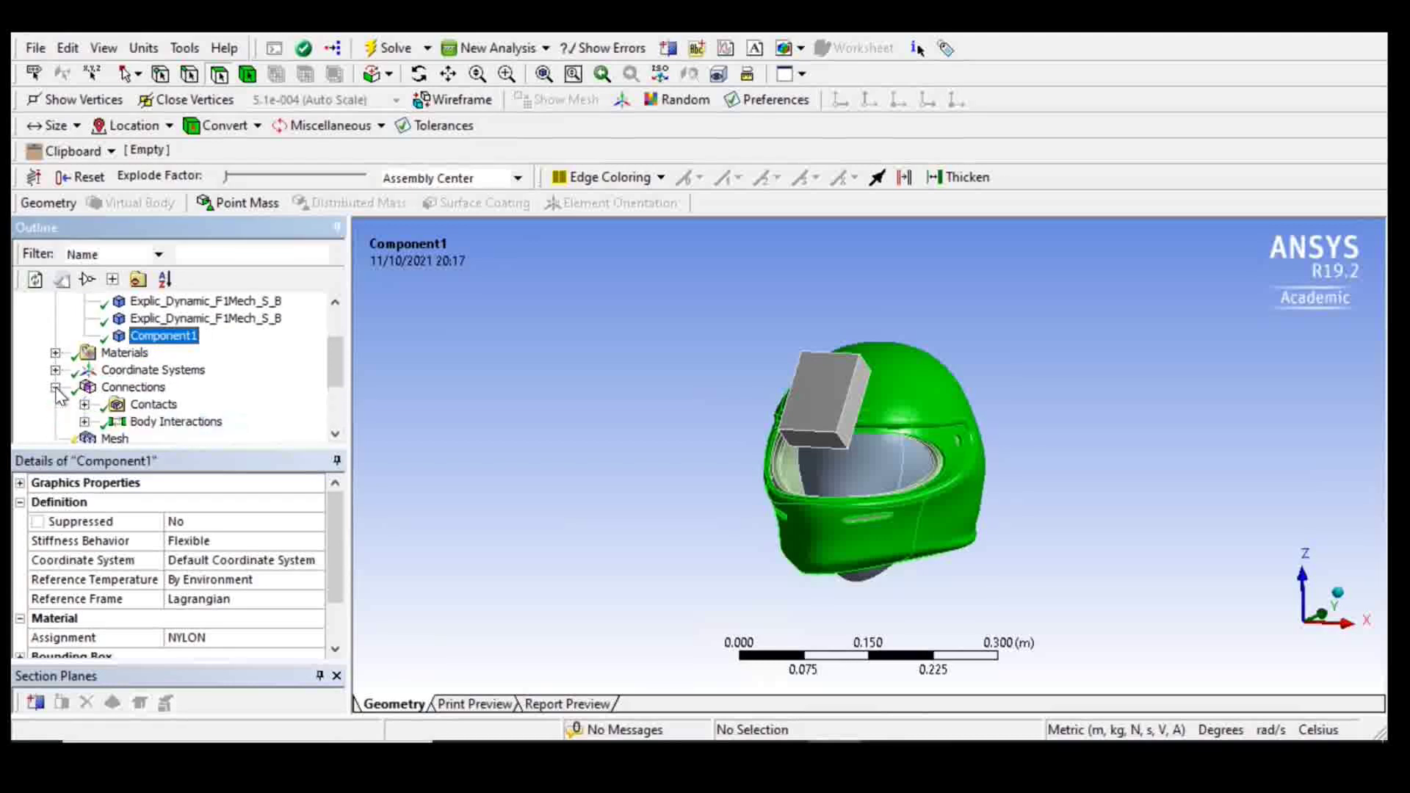
Inspect Contacts and Body Interaction details: Trajectory contact detection with Penalty formulation
left_click(85, 353)
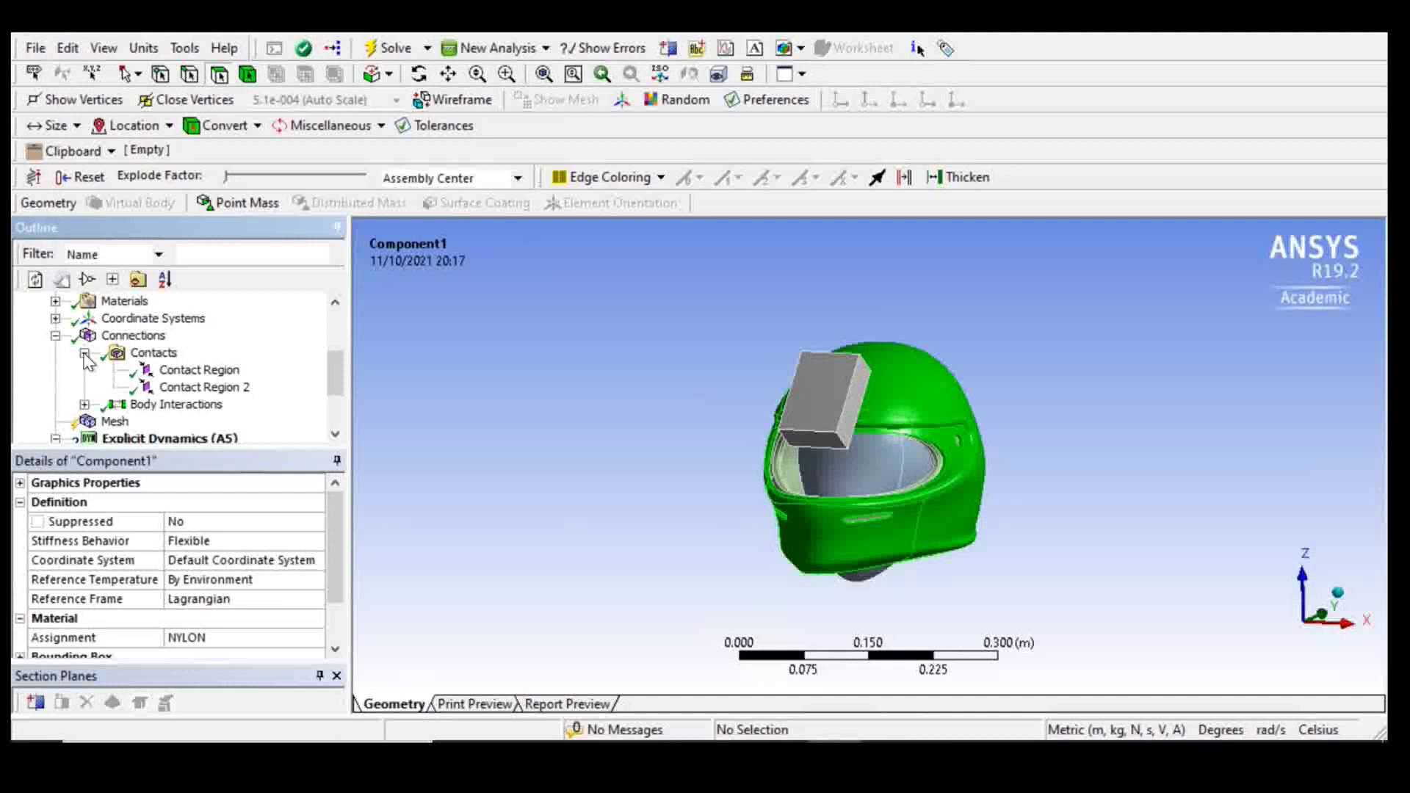
left_click(85, 353)
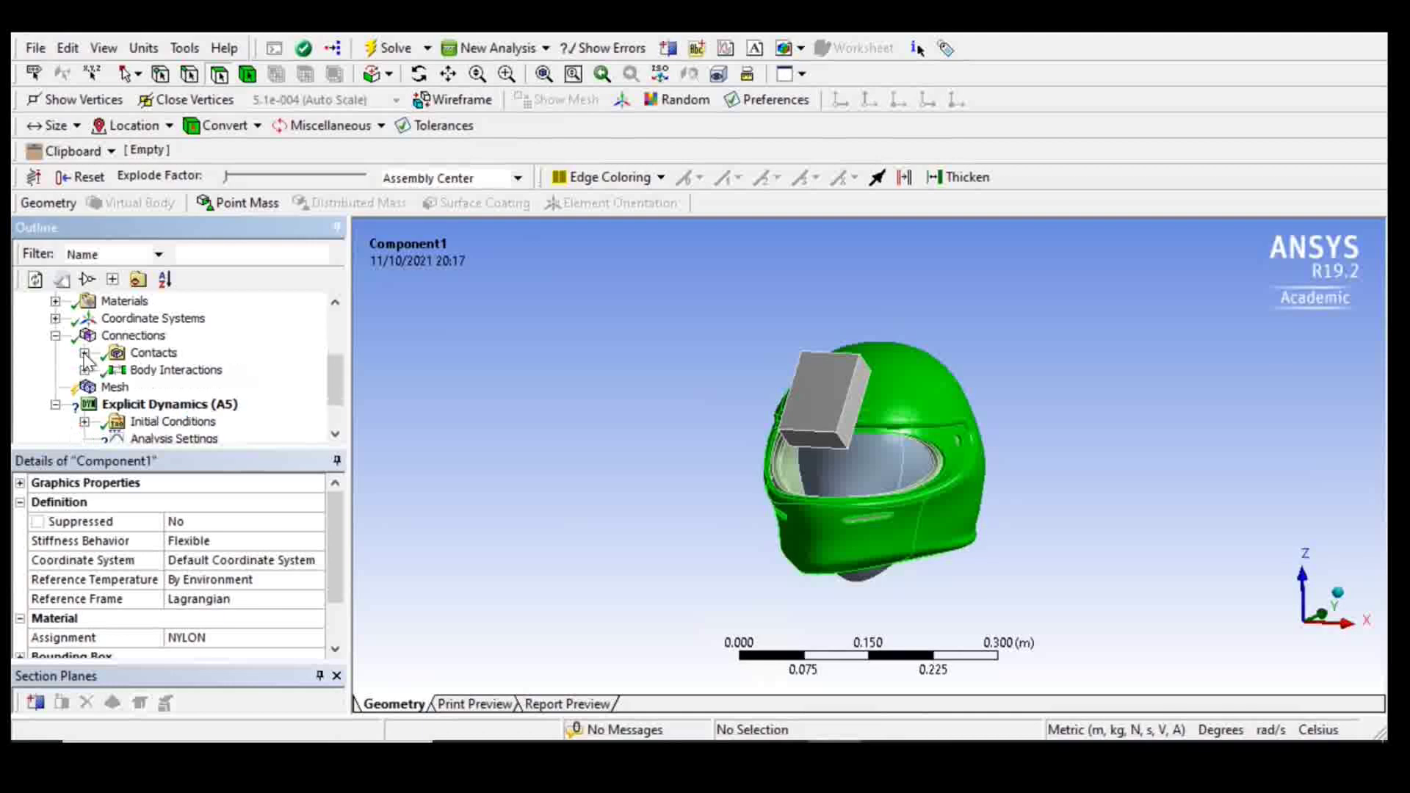
left_click(85, 370)
left_click(85, 370)
left_click(85, 370)
left_click(180, 389)
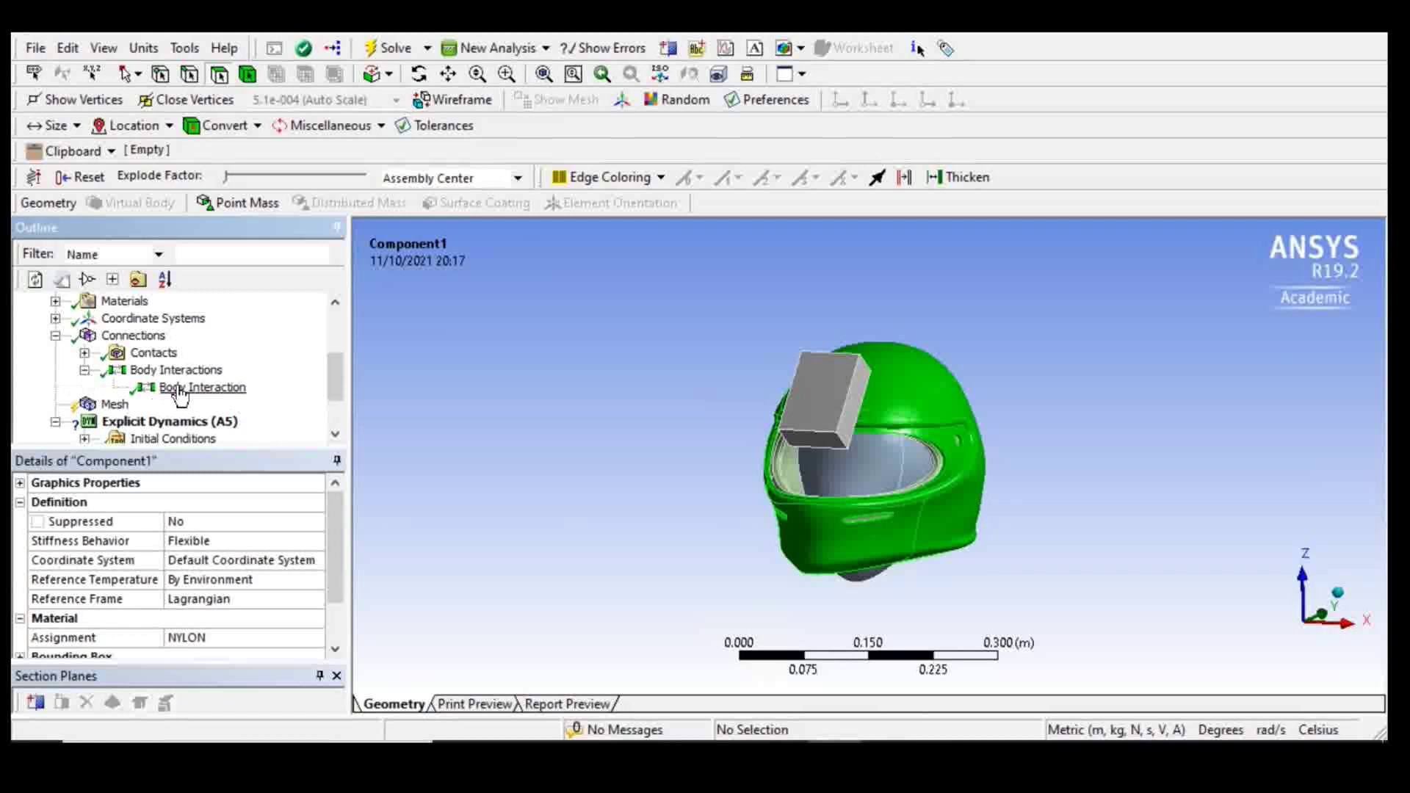
left_click(84, 370)
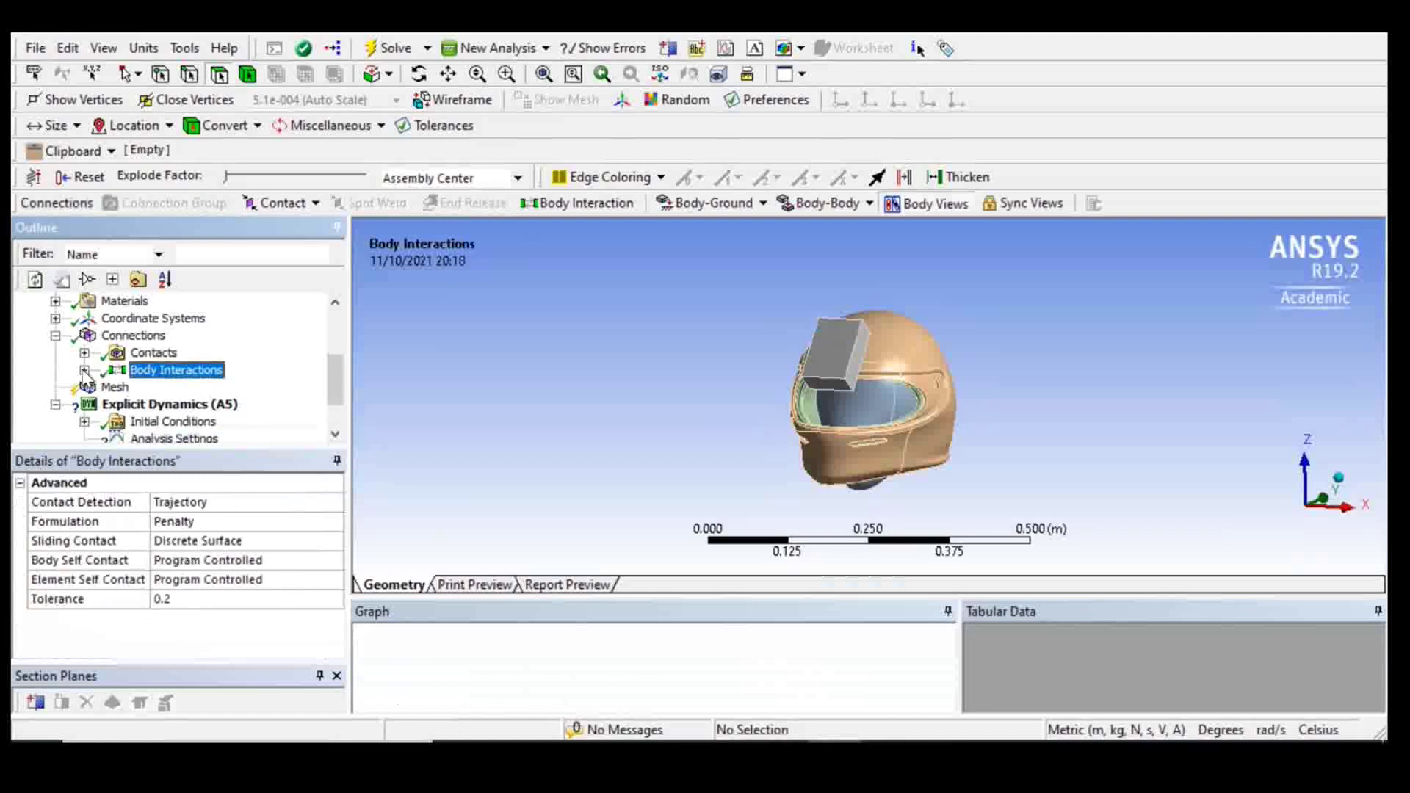
Set the mesh Sizing resolution to 3
left_click(116, 388)
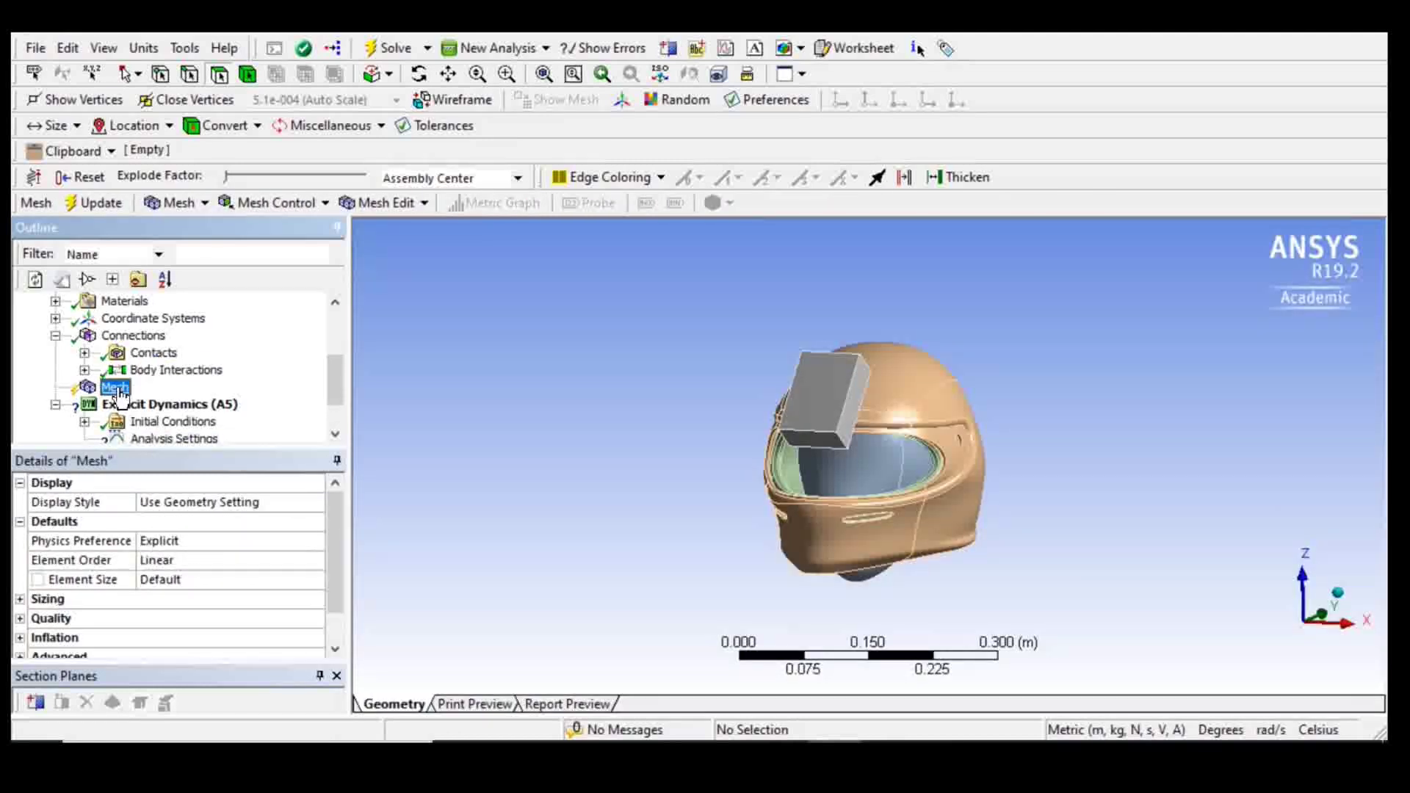
scroll(99, 610, "down", 1)
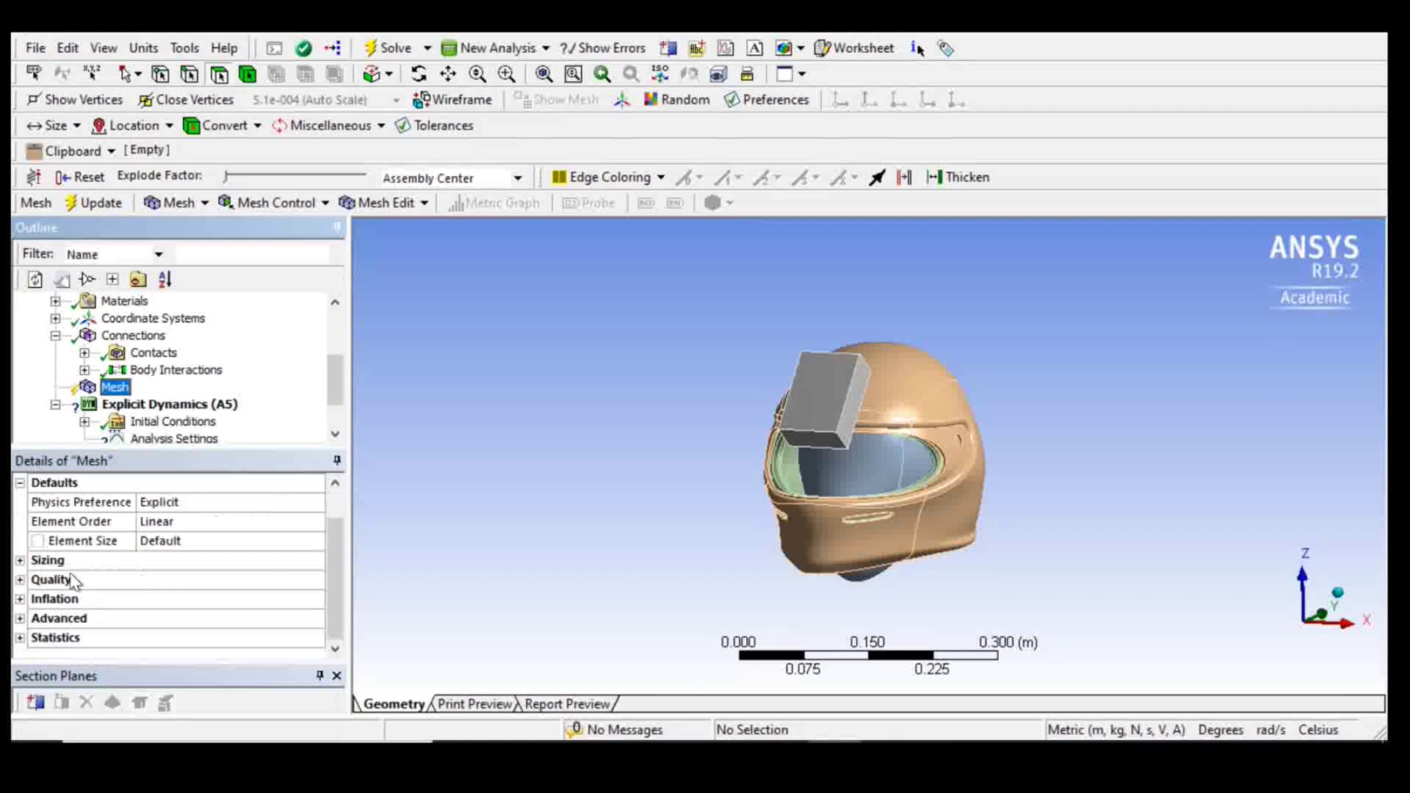
left_click(20, 561)
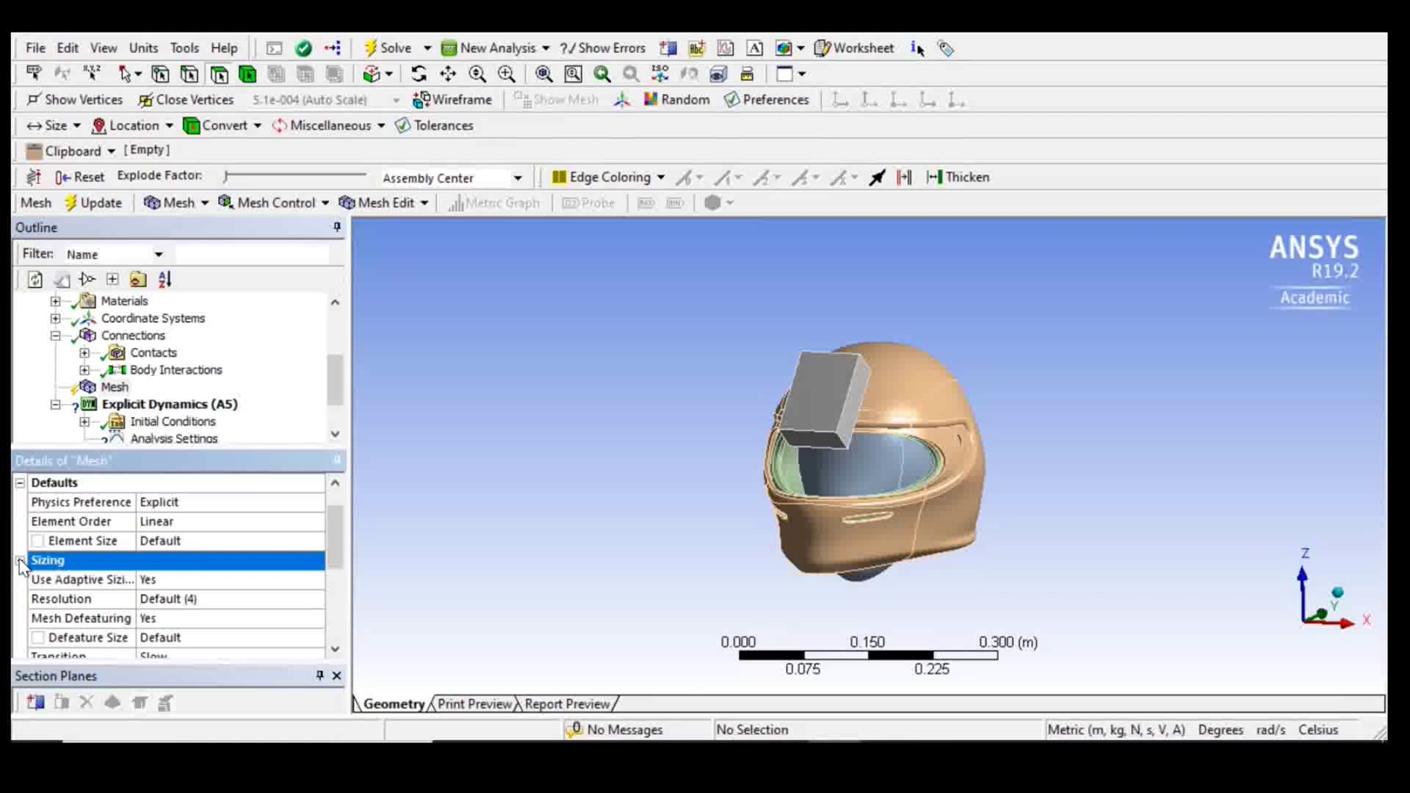
left_click(161, 600)
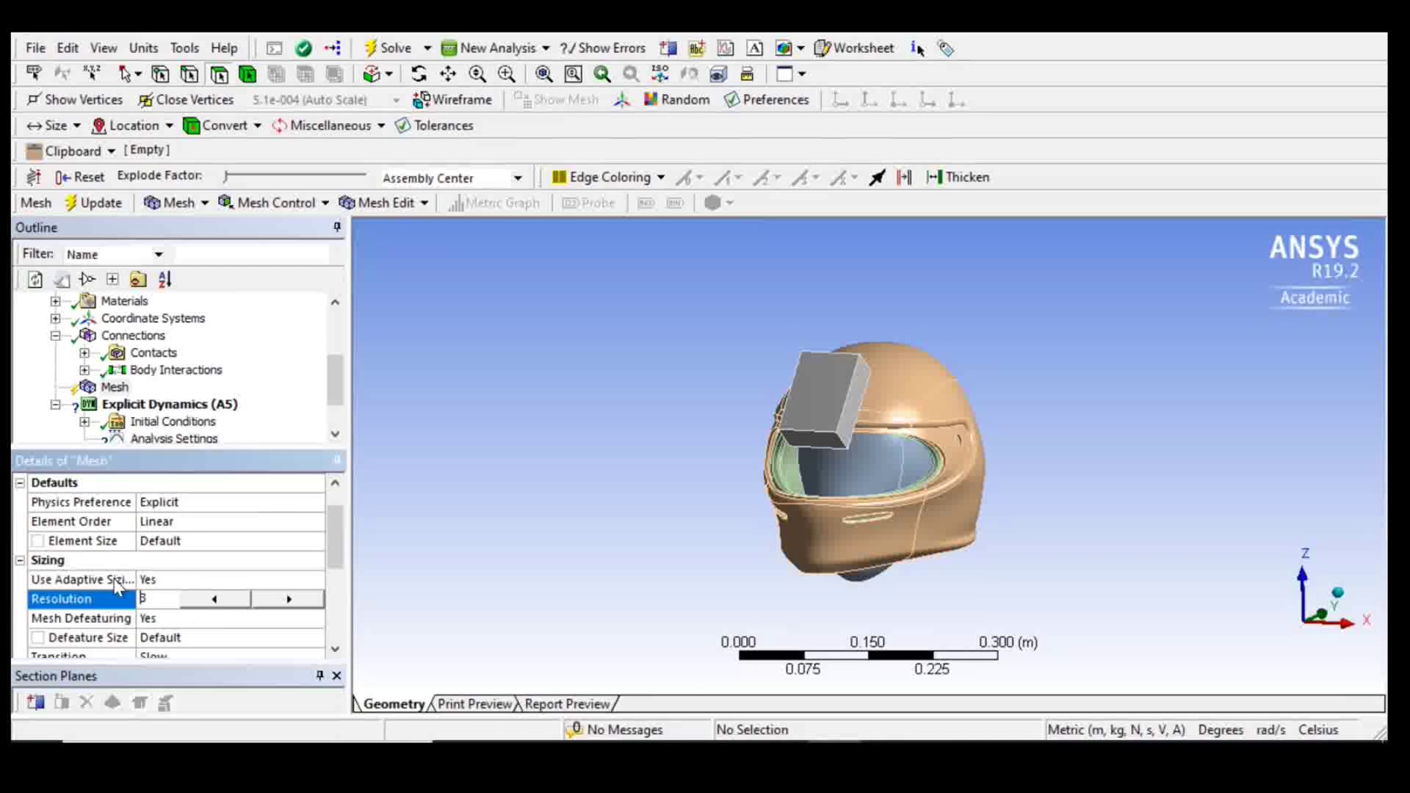
mouse_move(332, 533)
left_mouse_down()
mouse_move(336, 598)
mouse_move(327, 519)
left_mouse_up()
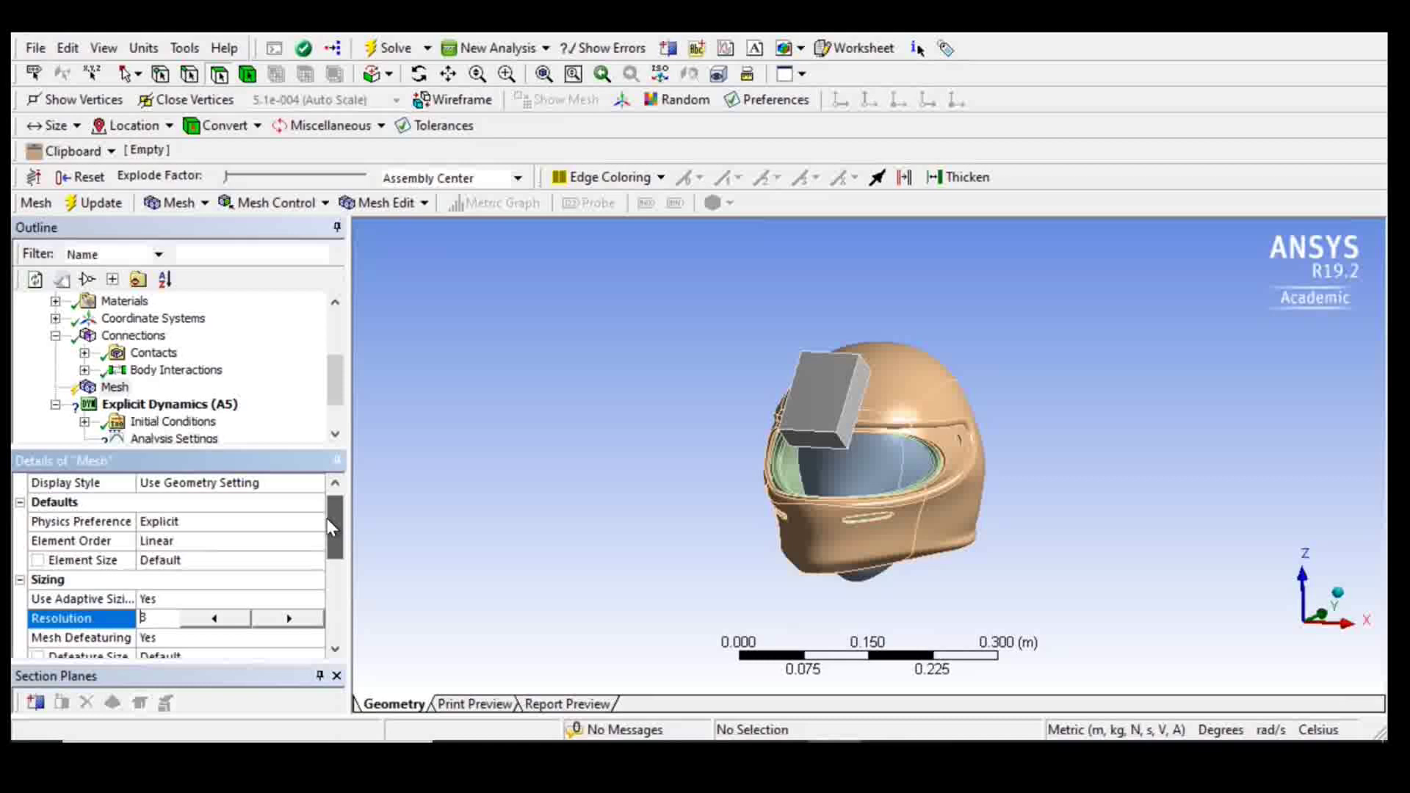
Generate the mesh over the helmet bodies and impact block
right_click(108, 385)
left_click(154, 460)
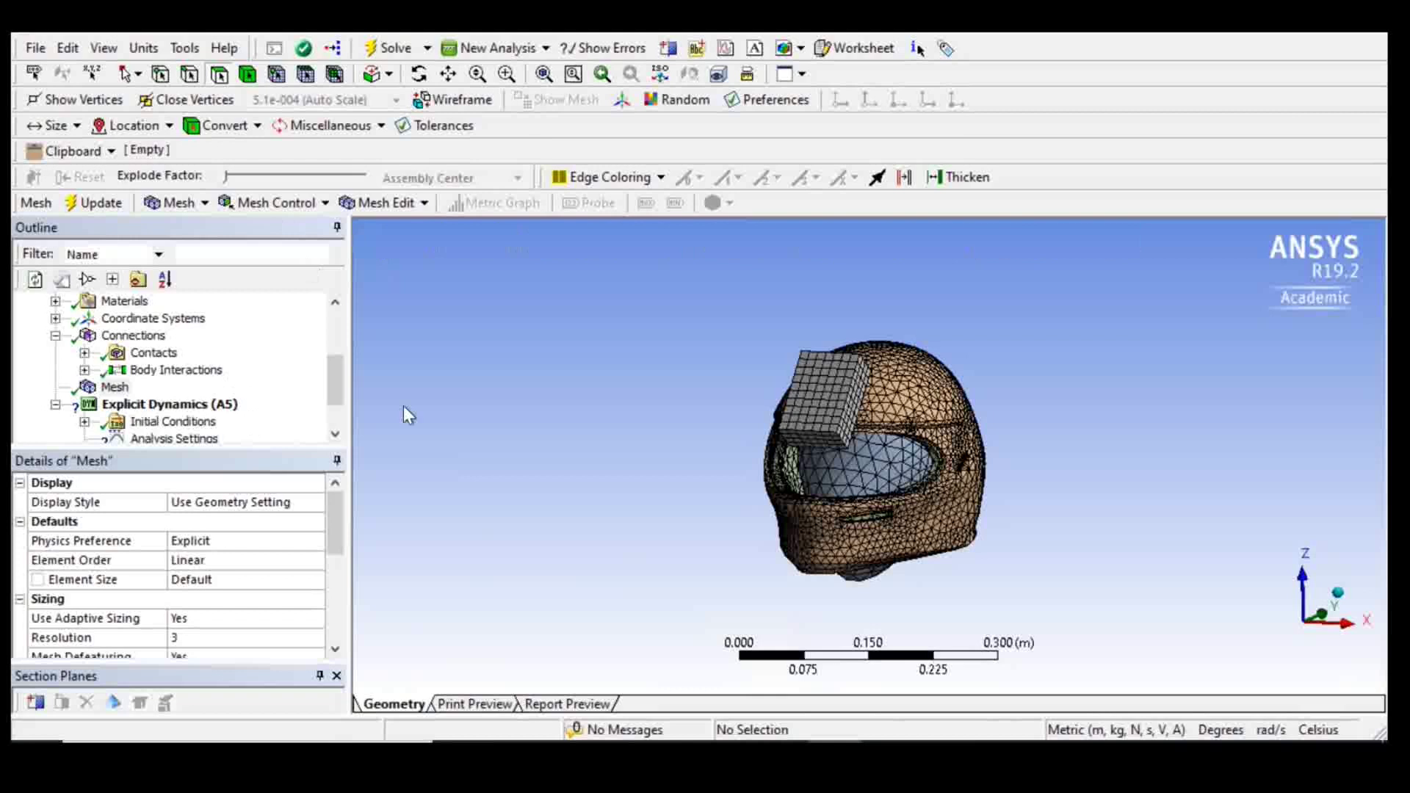
left_click_drag(347, 362, 378, 362)
Insert a Velocity initial condition under Initial Conditions
left_click_drag(261, 444, 262, 548)
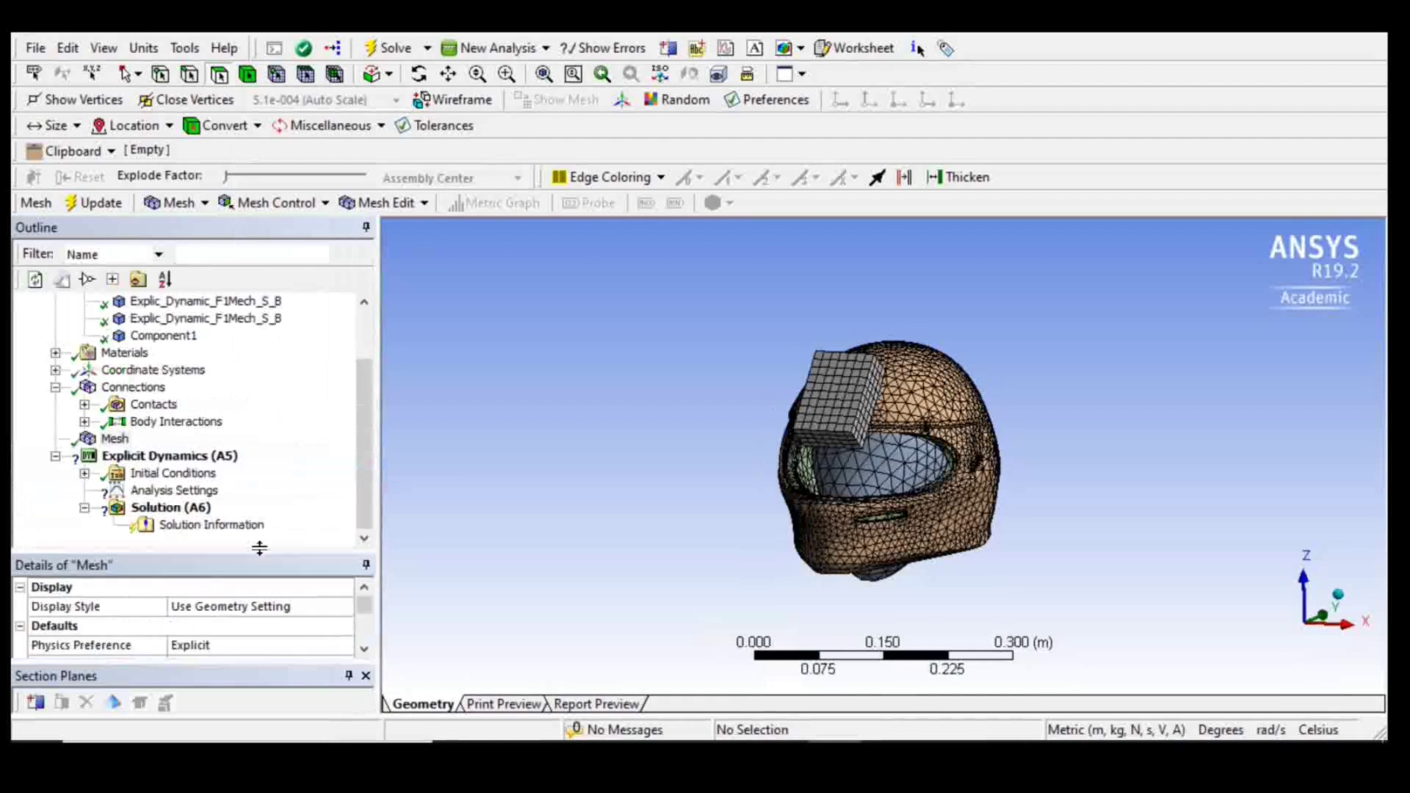
left_click(85, 474)
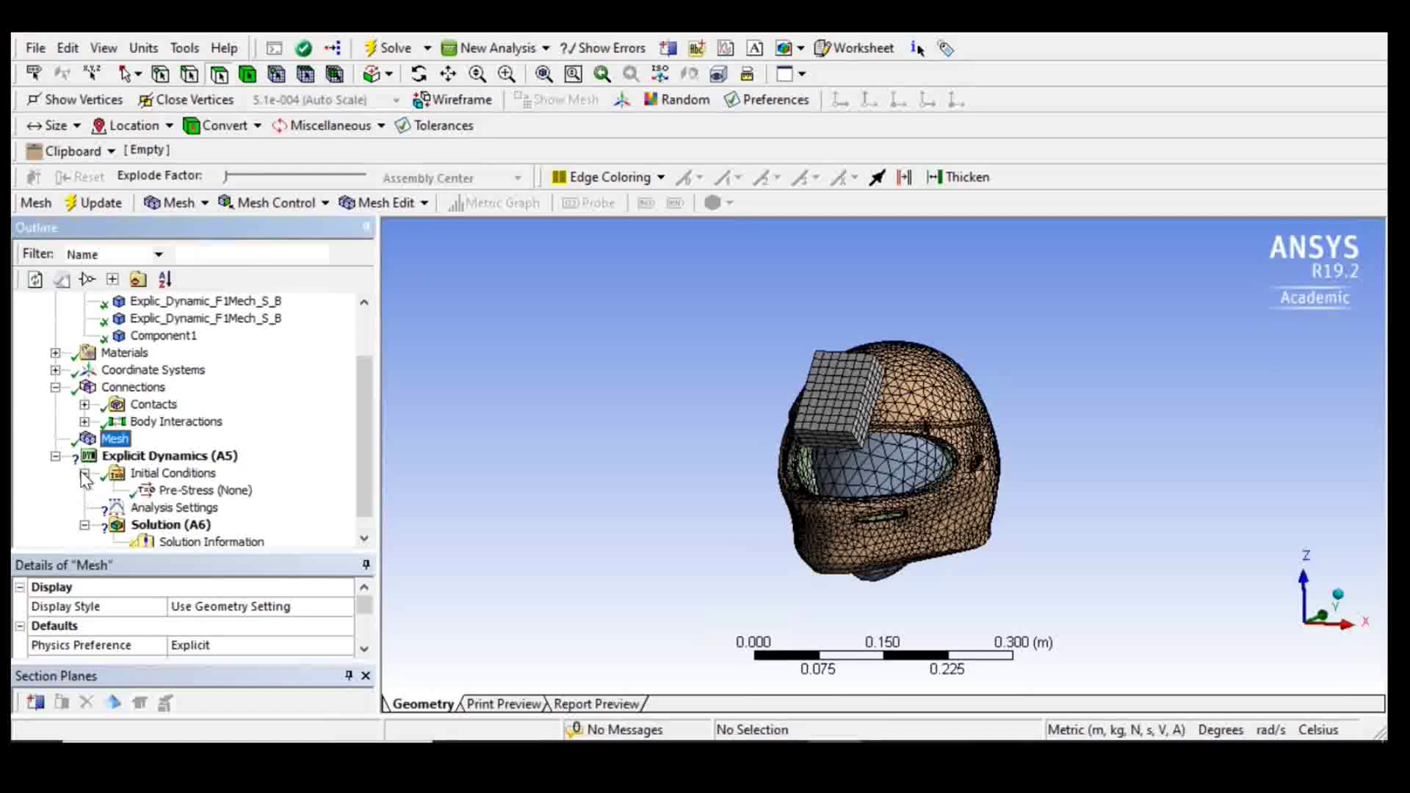
left_click(174, 478)
right_click(150, 471)
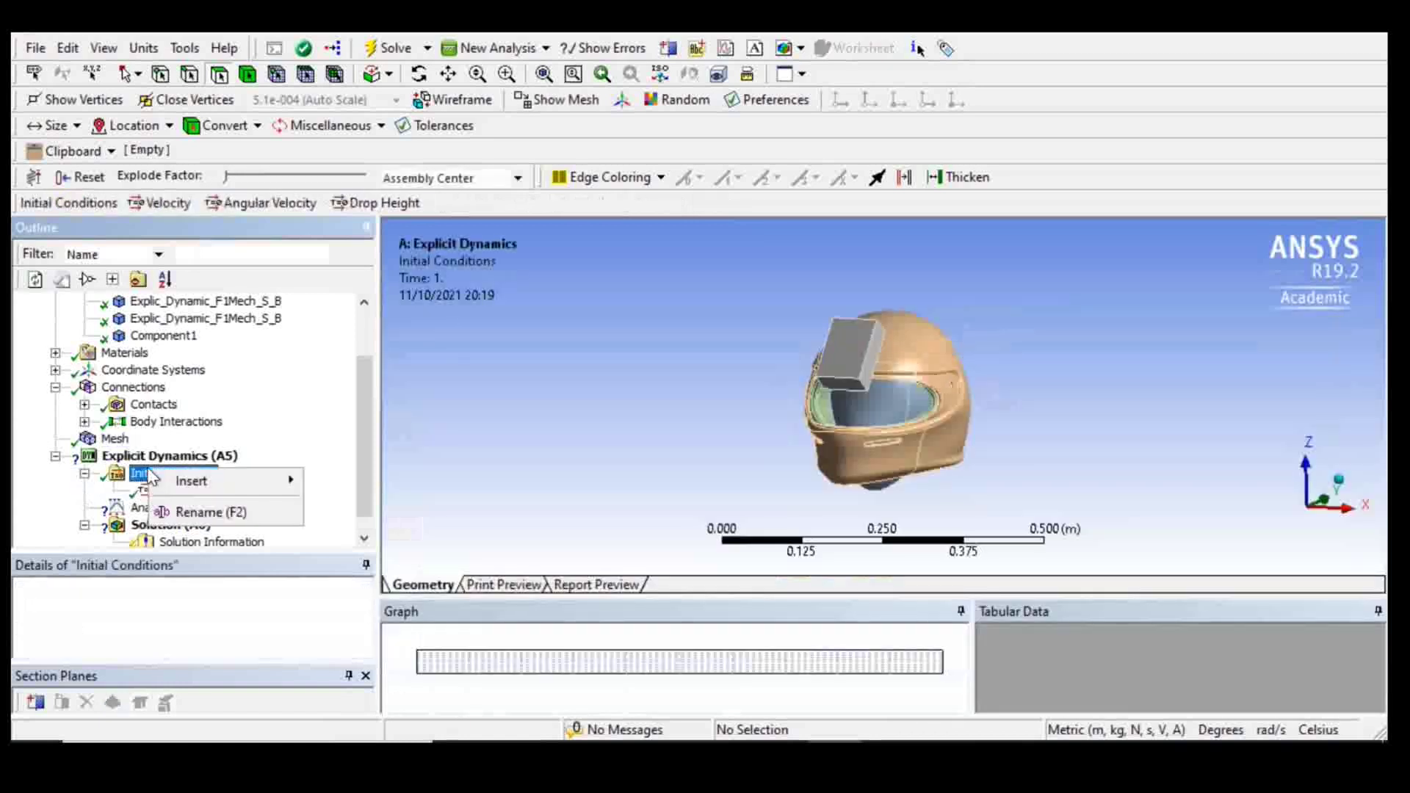
mouse_move(170, 487)
left_click(351, 479)
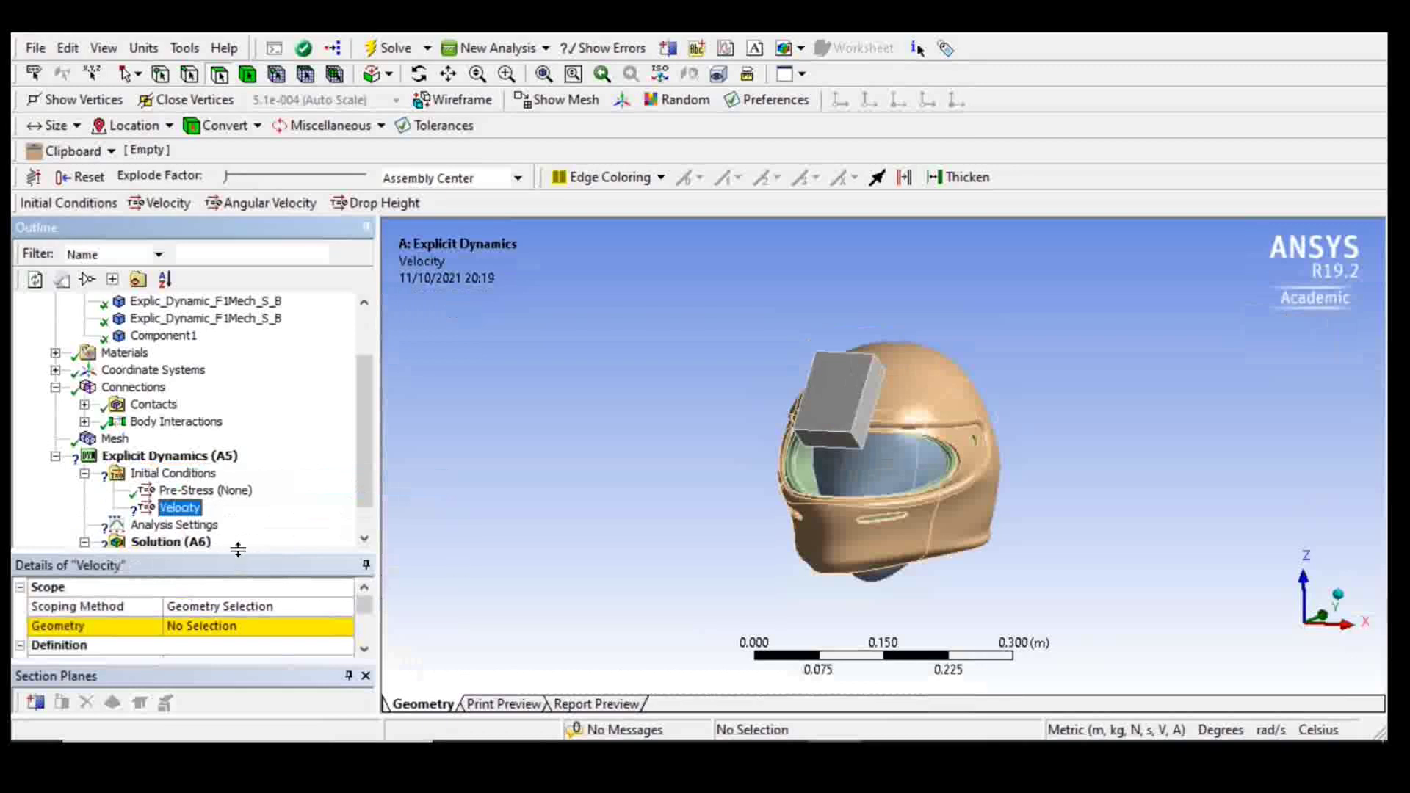
Scope the velocity to the three helmet bodies by geometry selection
left_click_drag(238, 555, 238, 459)
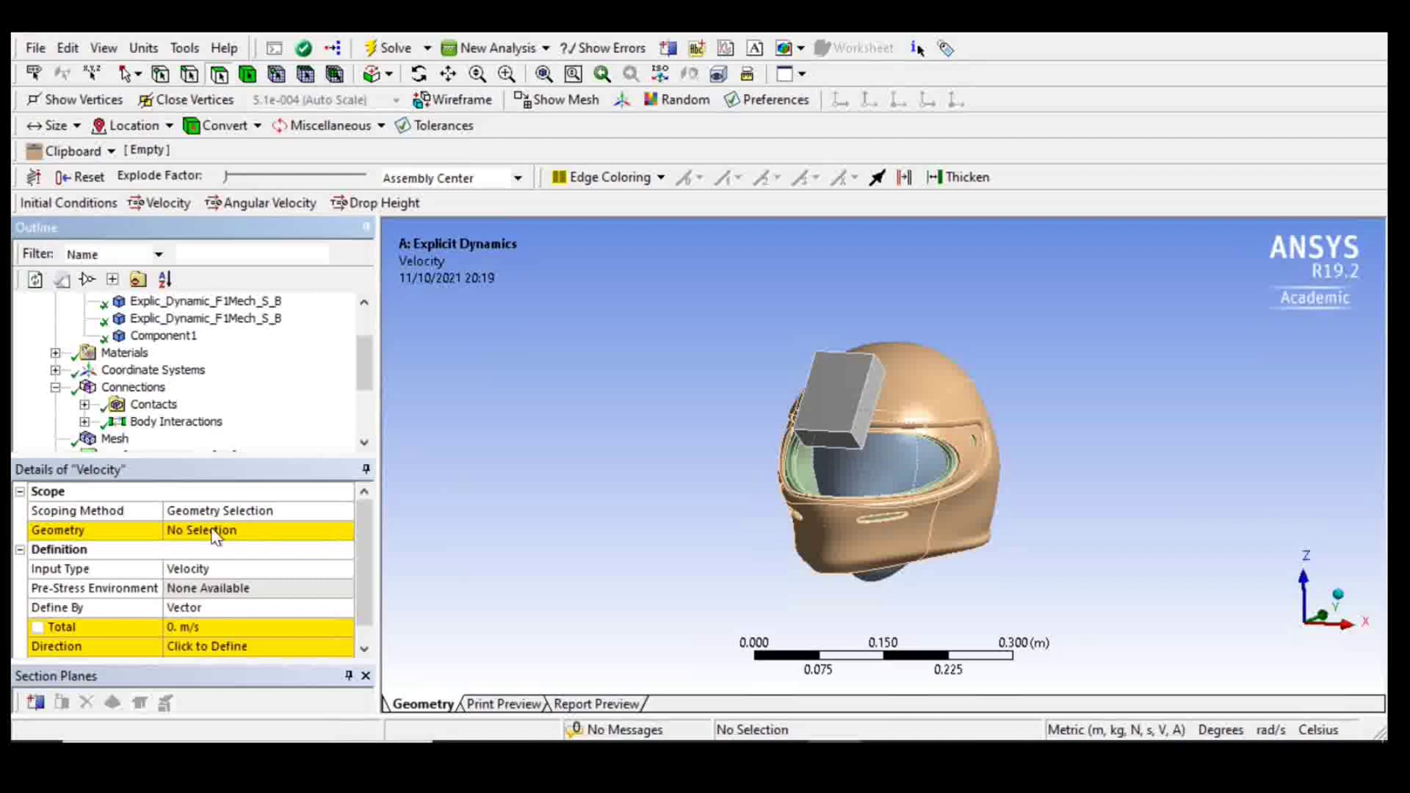
left_click(265, 511)
left_click(346, 510)
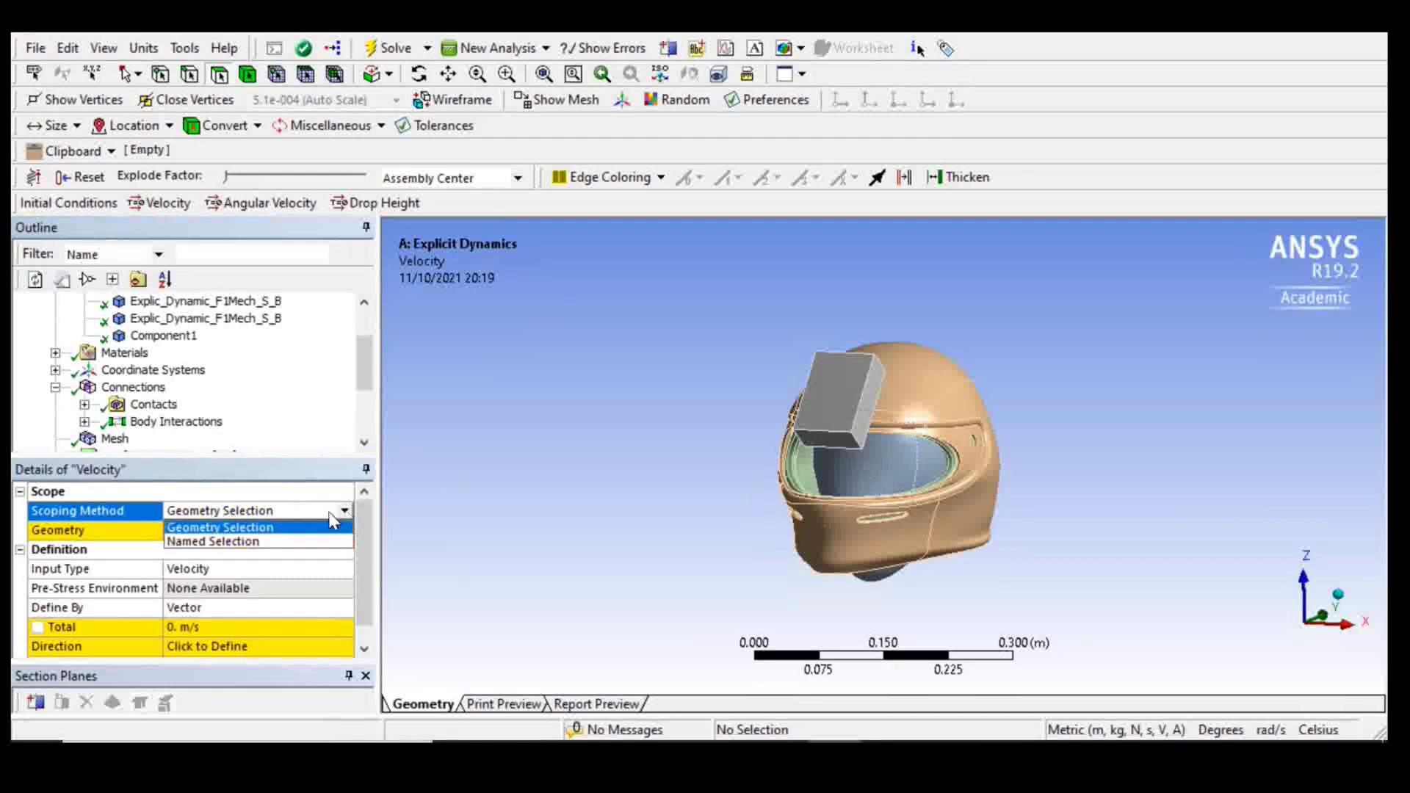
left_click(282, 529)
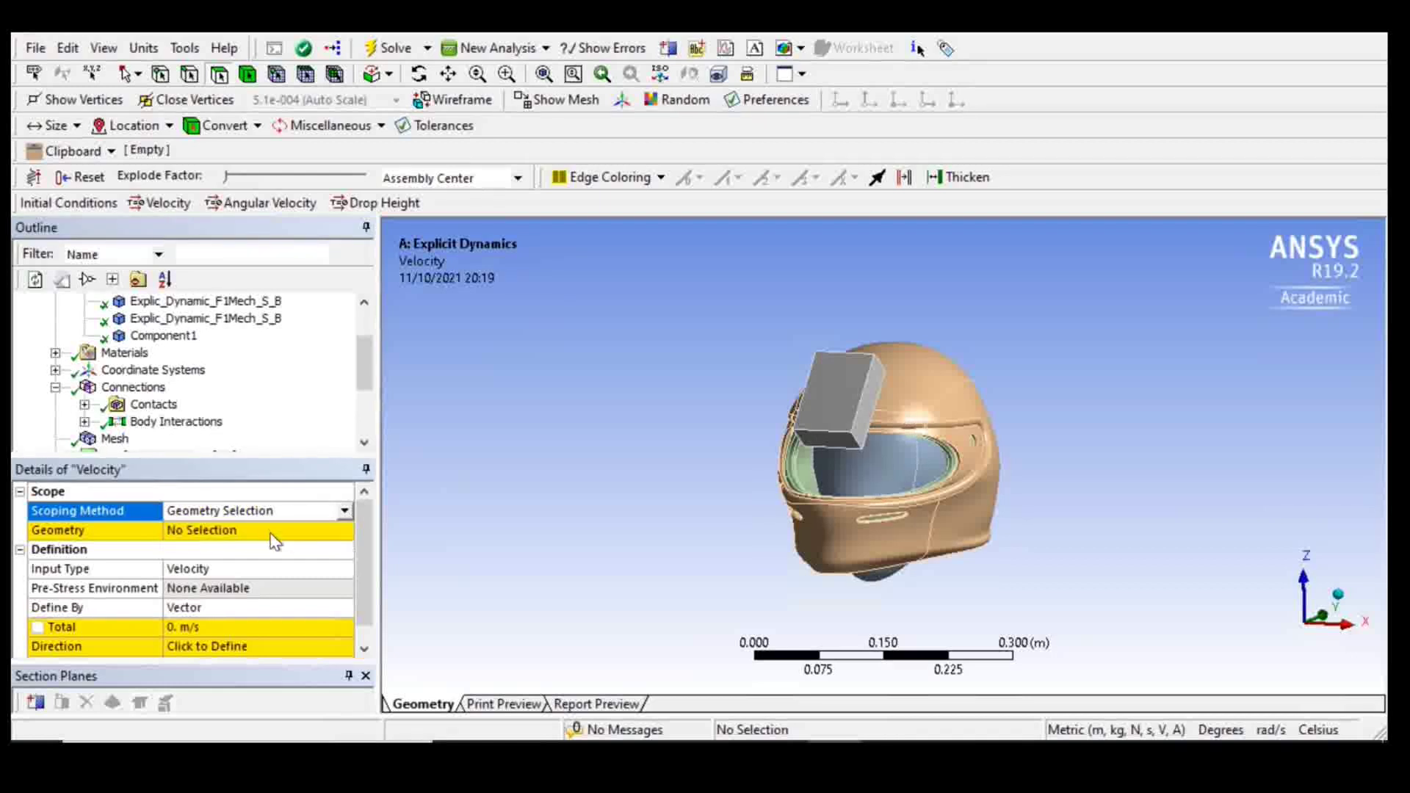
left_click(252, 78)
left_click(881, 471)
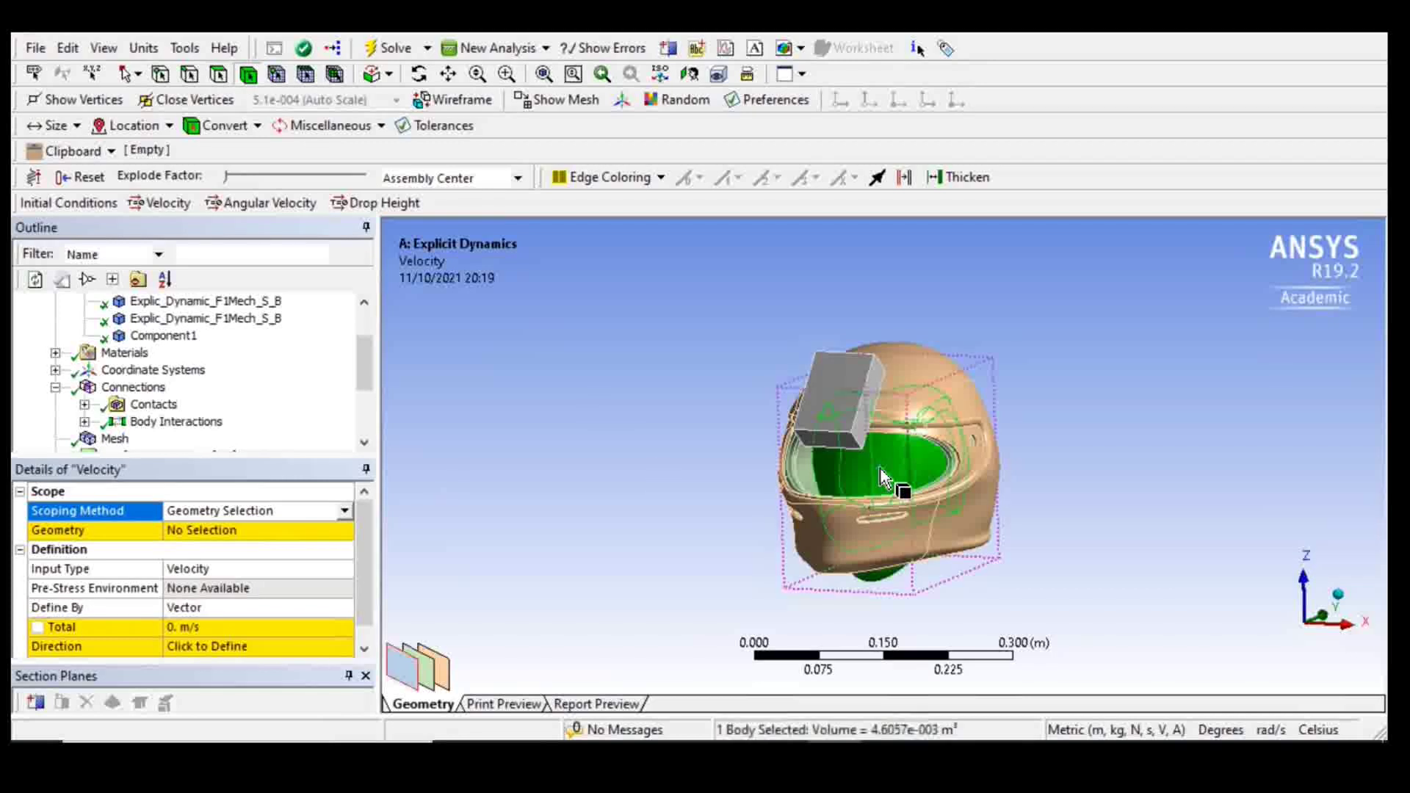
left_click(806, 468, "ctrl")
left_click(905, 388, "ctrl")
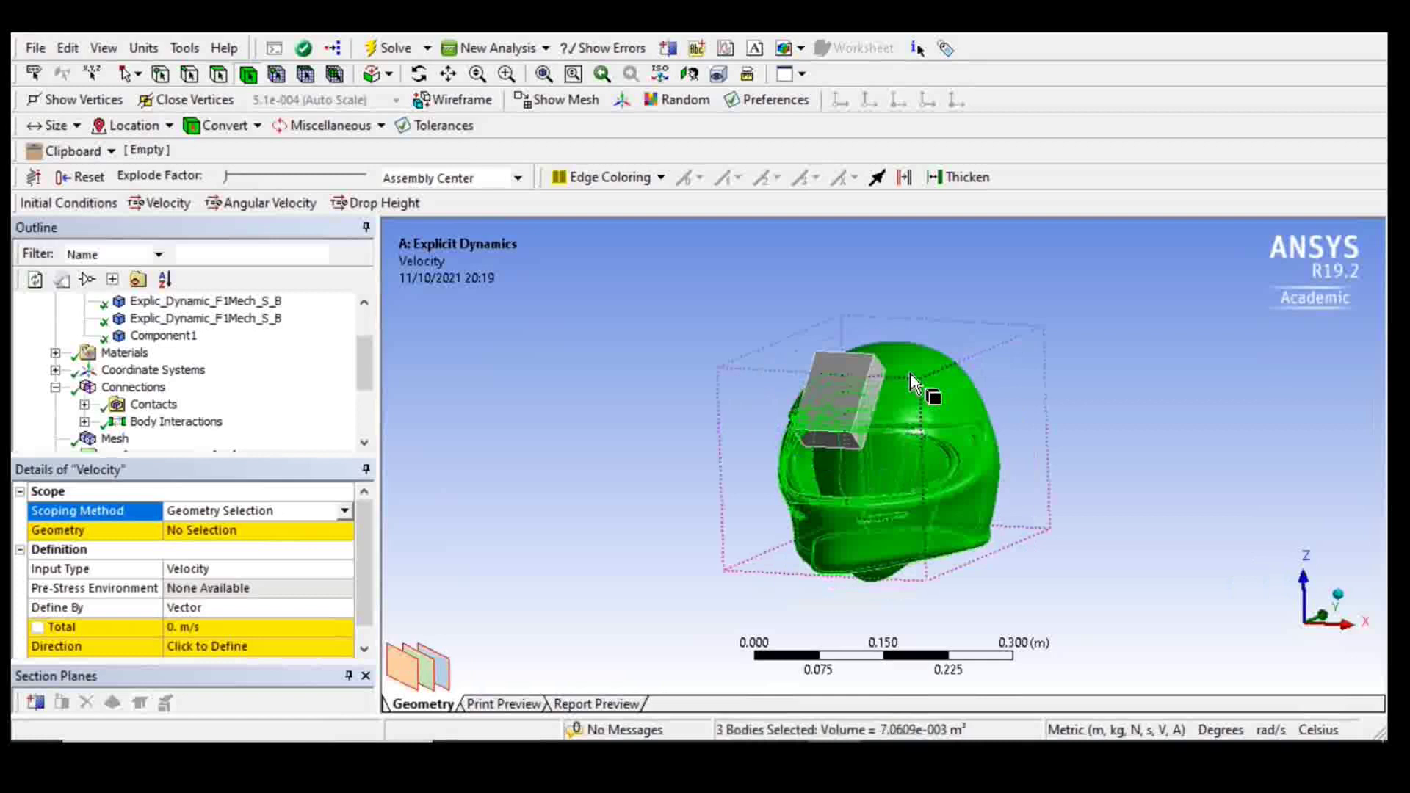
left_click(215, 530)
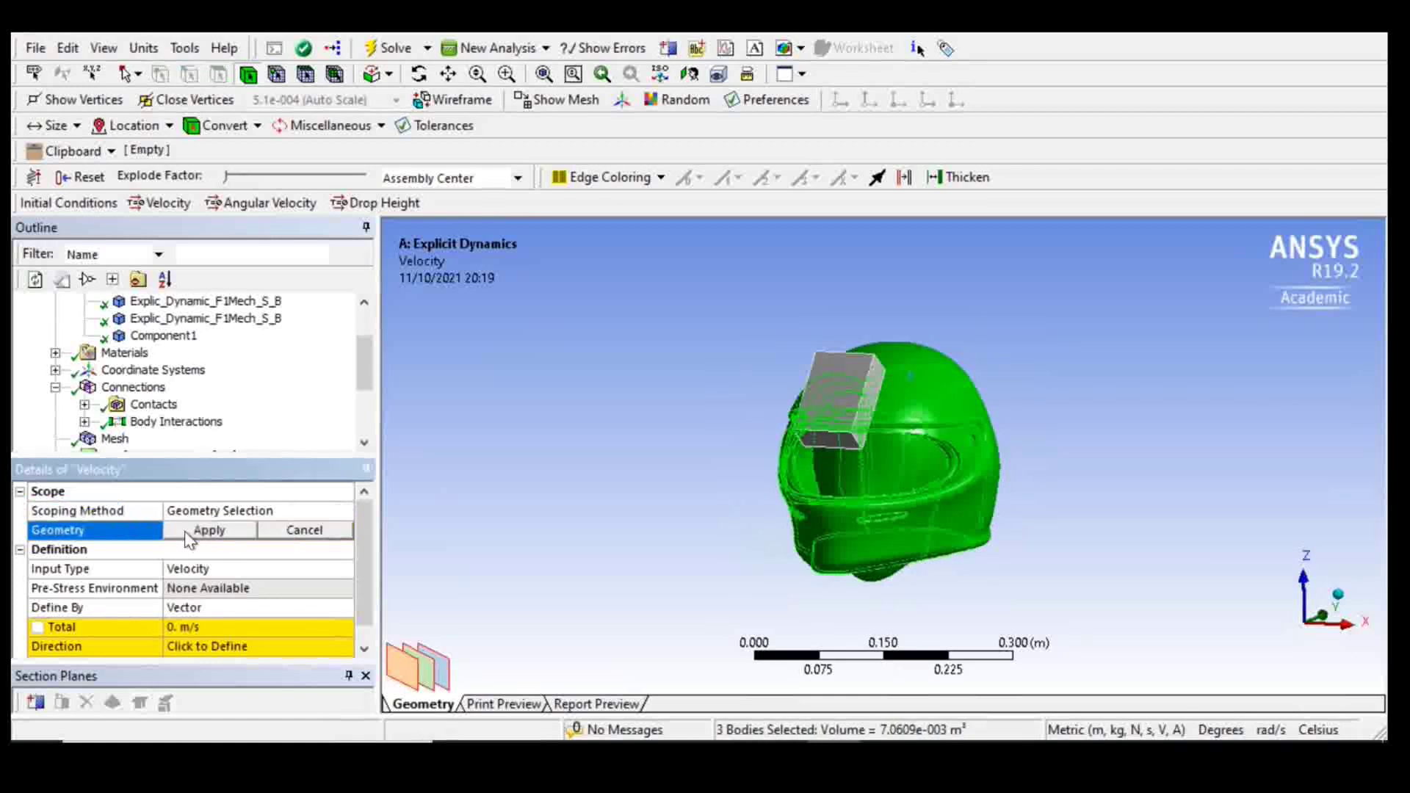
left_click(198, 530)
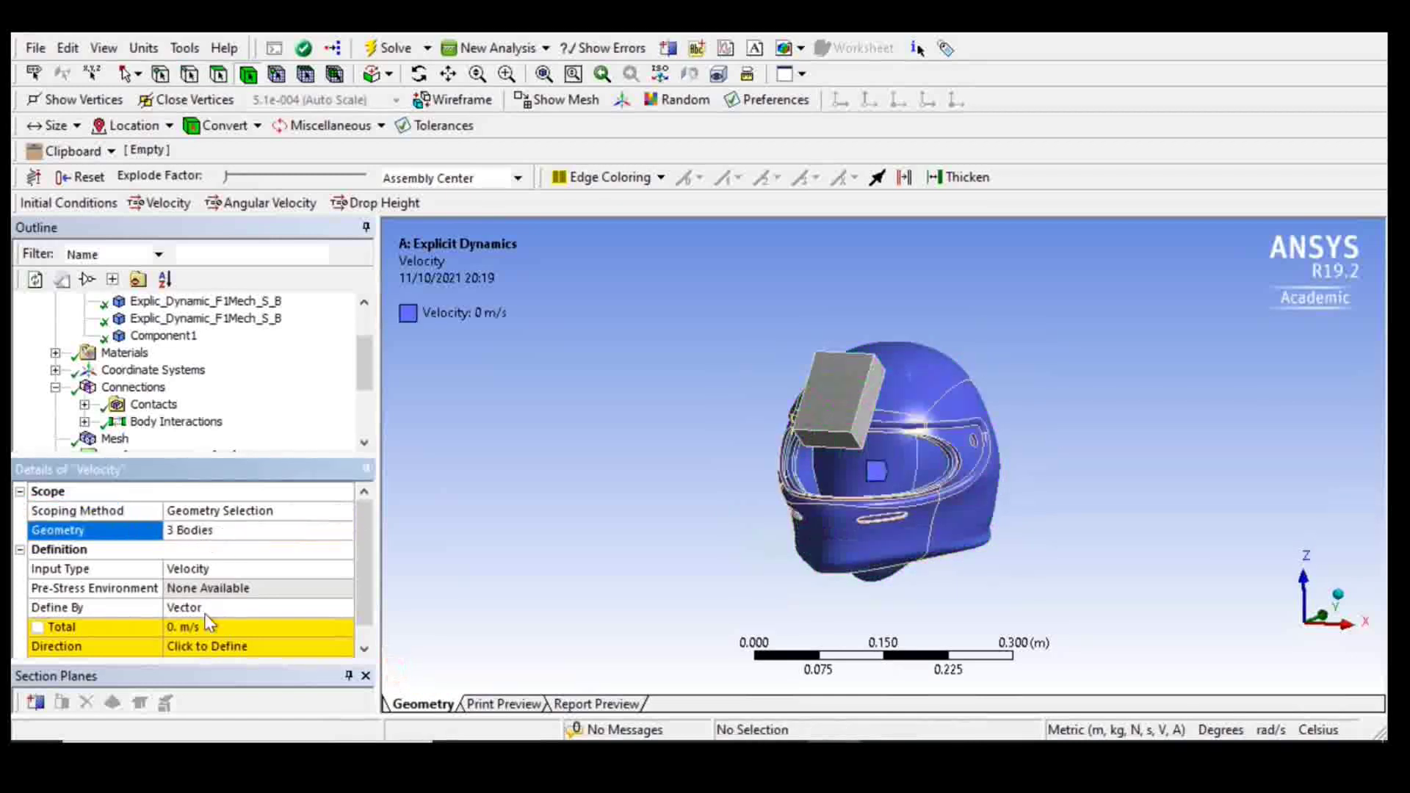
Define the velocity by Components with a Y component of -9 m/s
left_click(218, 605)
left_click(343, 609)
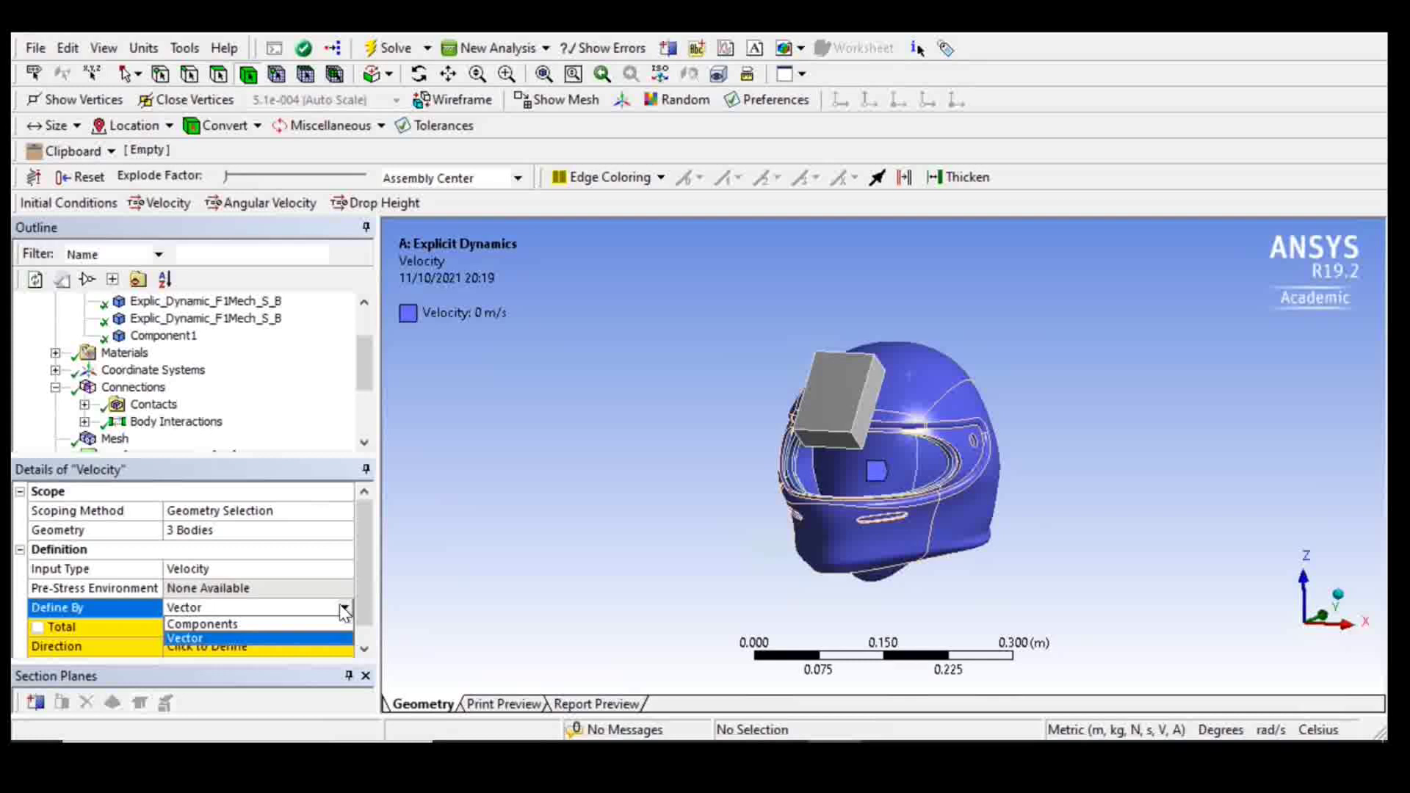
left_click(316, 623)
scroll(298, 553, "down", 1)
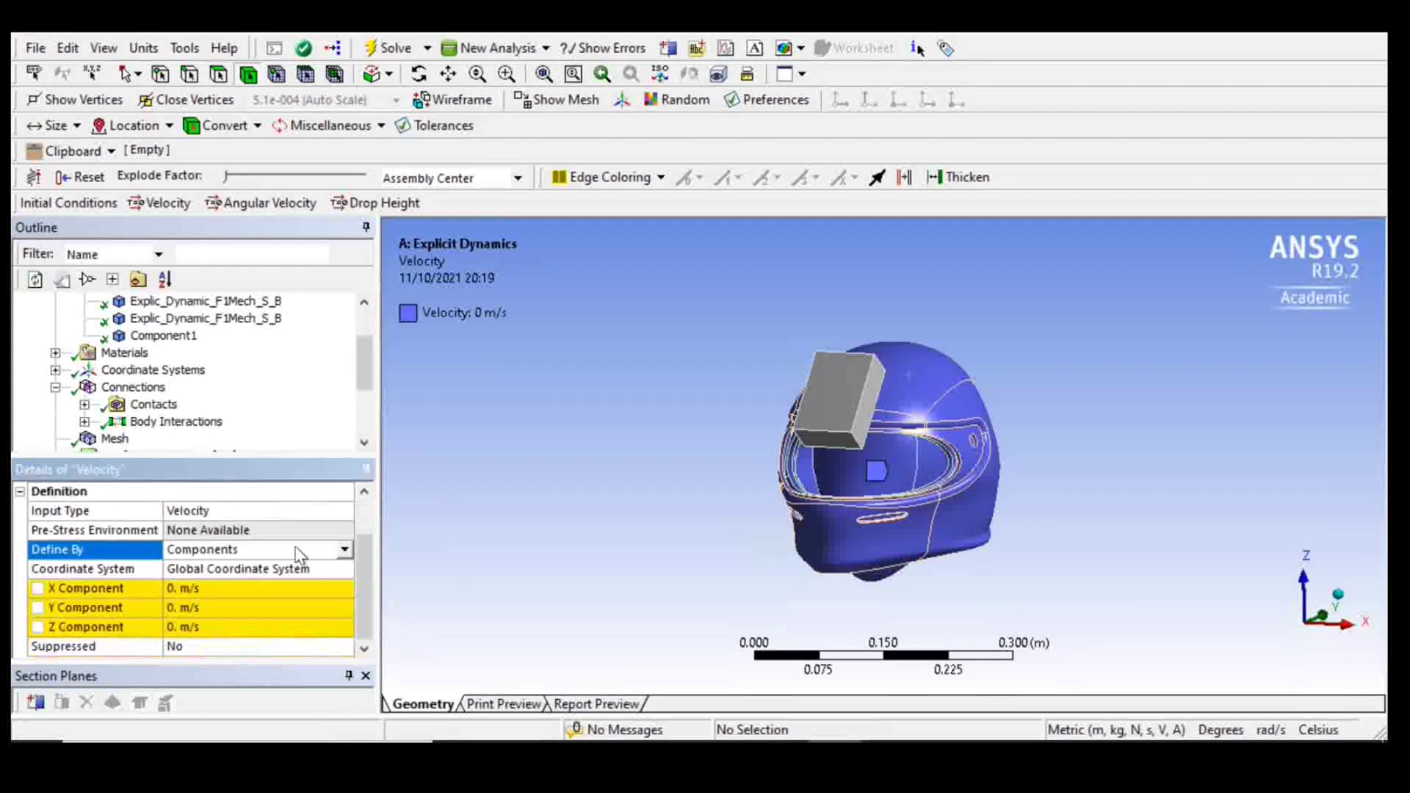
middle_click_drag(1123, 582, 1013, 572)
left_click(219, 606)
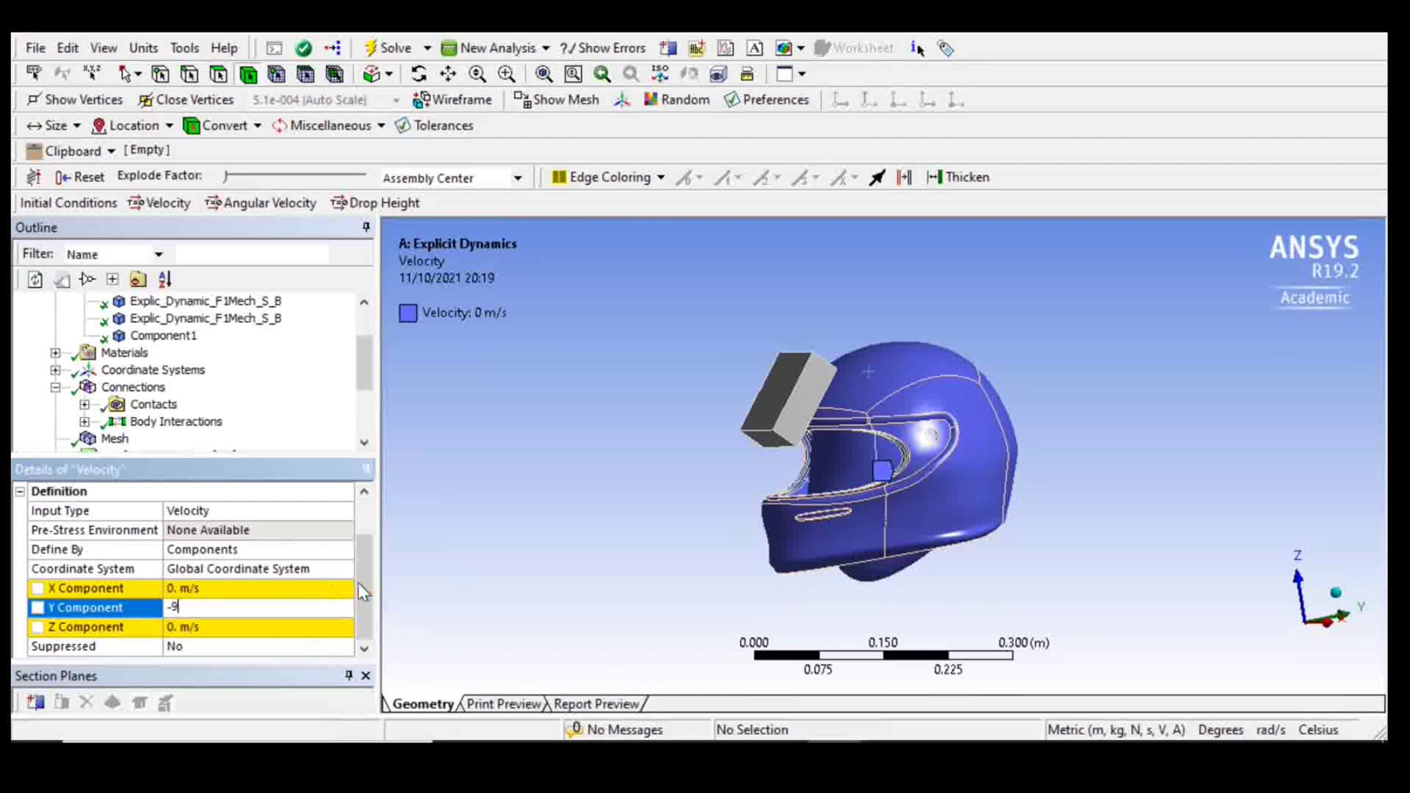
key("Return")
left_click(321, 562)
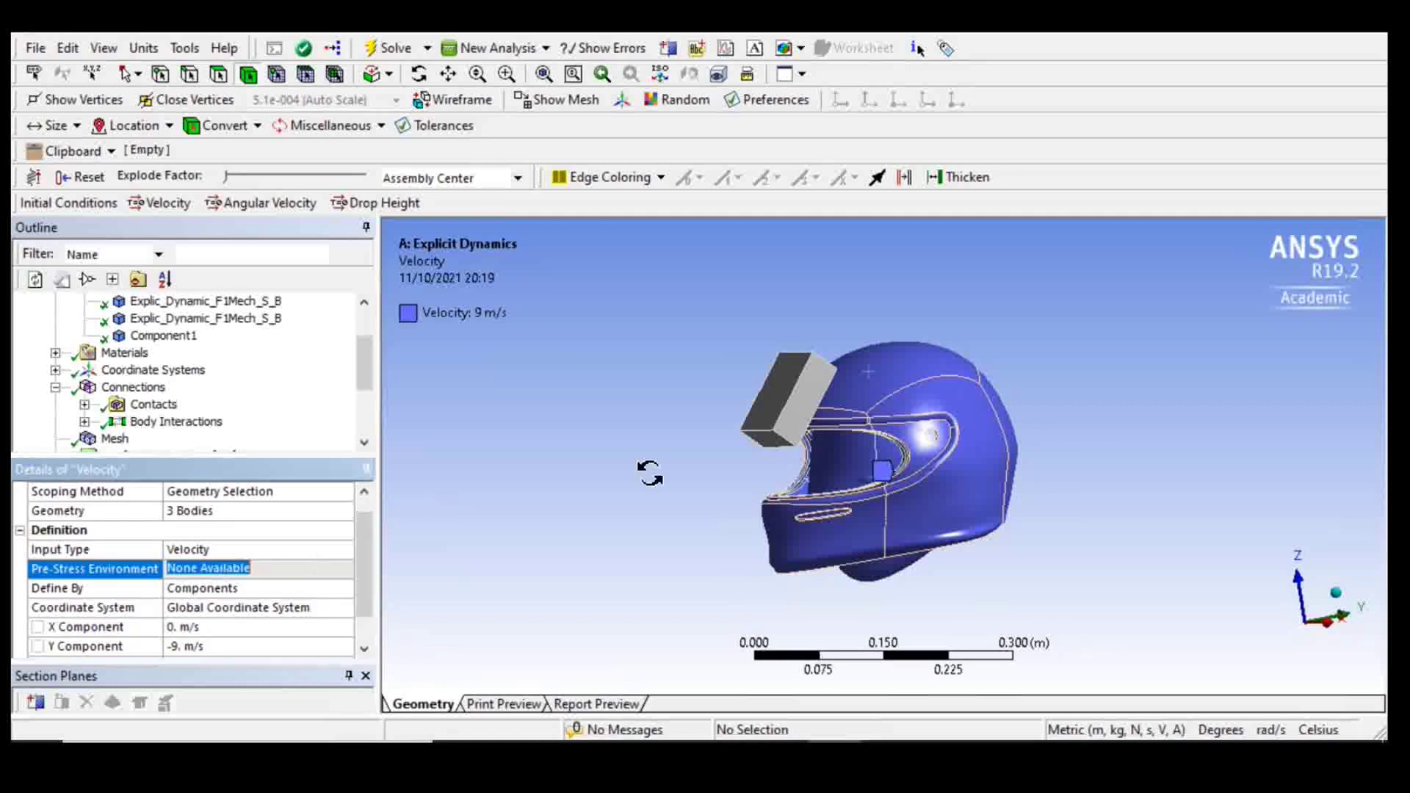
middle_click_drag(648, 465, 705, 515)
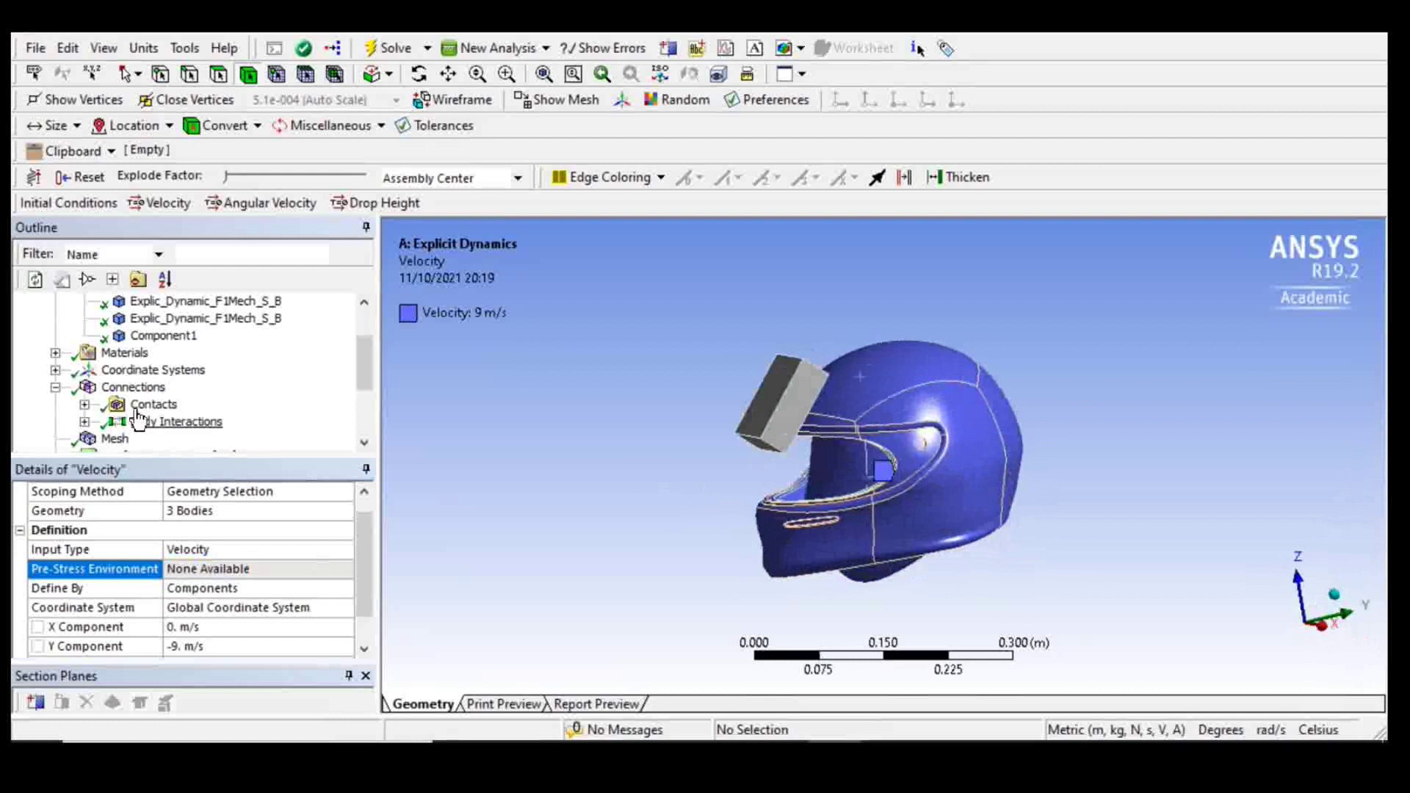
scroll(119, 382, "down", 2)
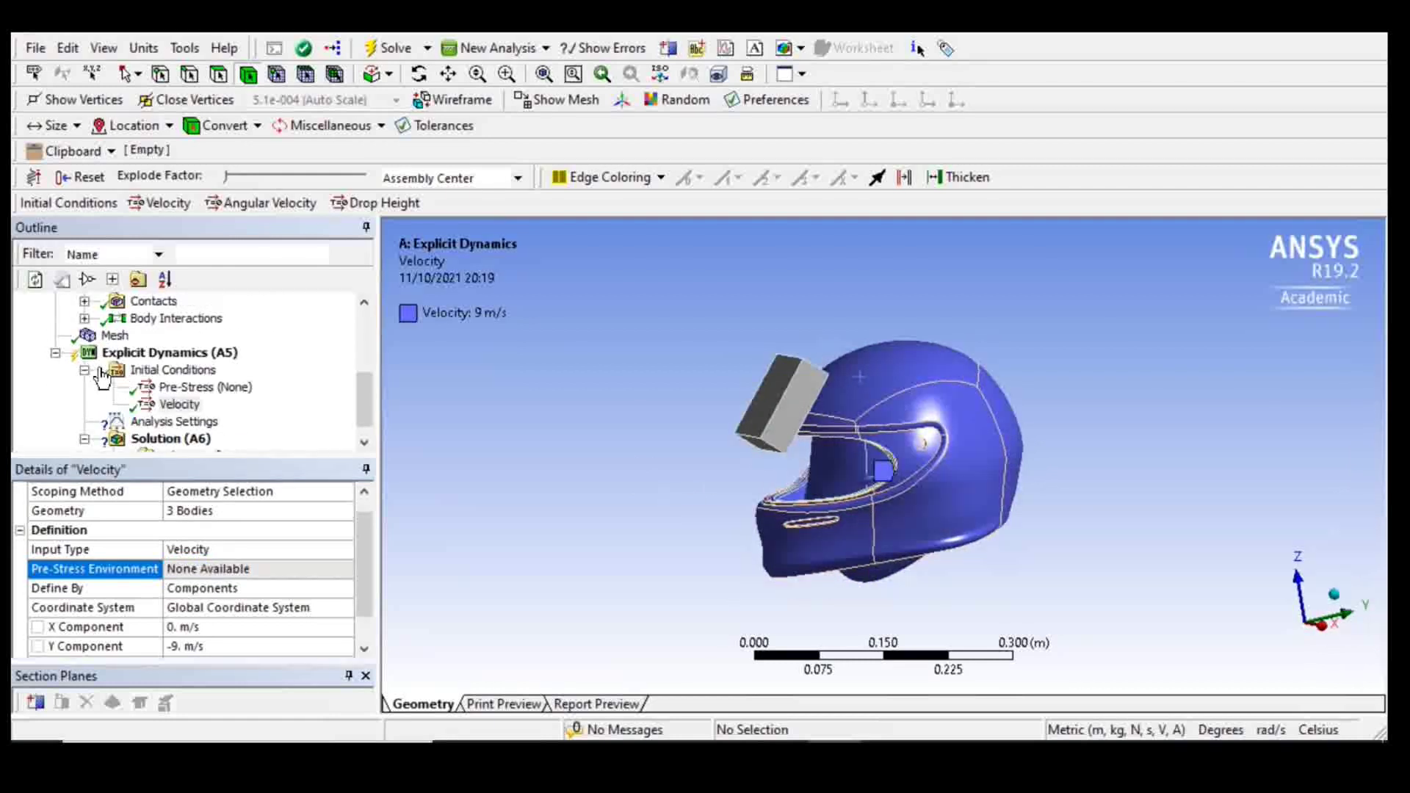
scroll(106, 386, "down", 1)
Insert a Fixed Support from the Analysis Settings context menu
left_click(173, 405)
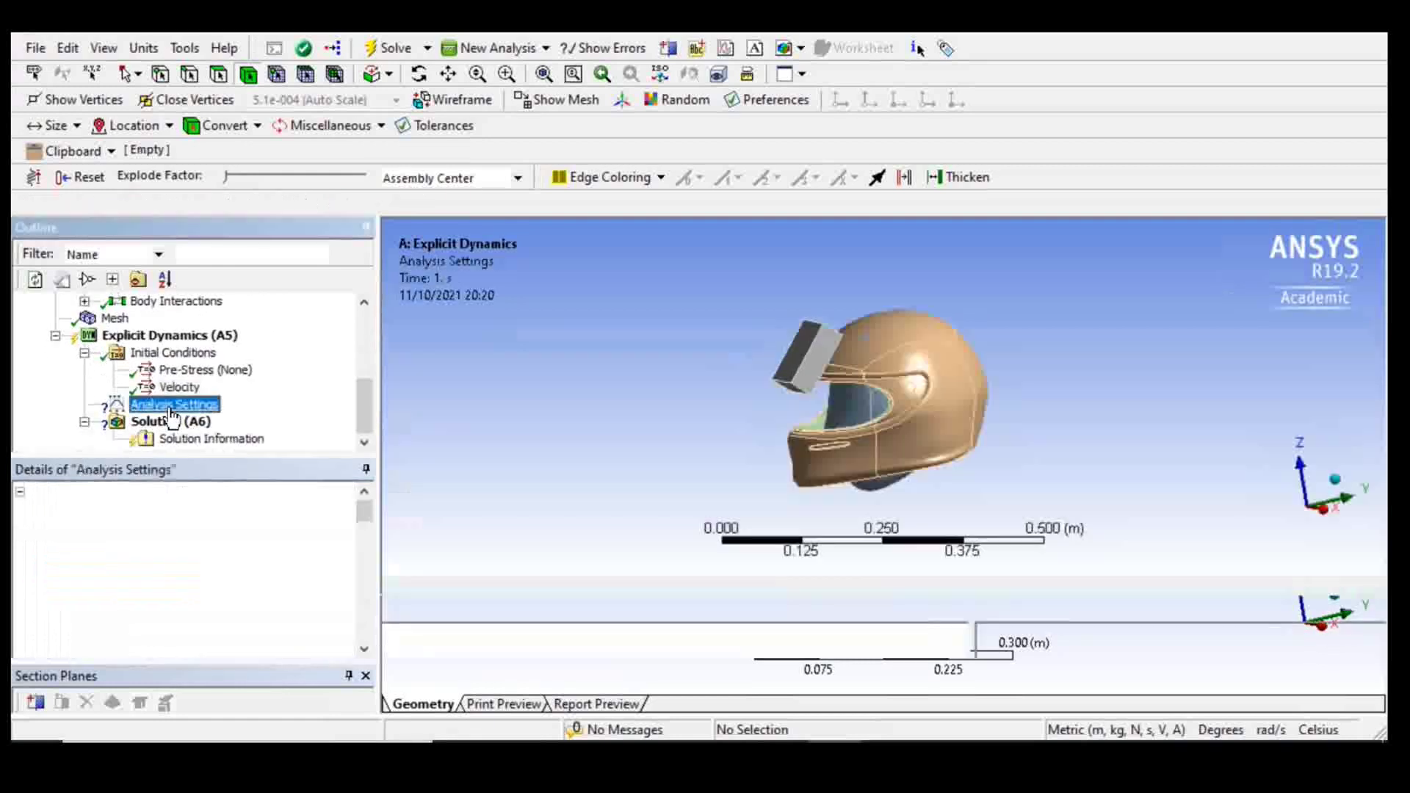
right_click(173, 407)
mouse_move(192, 425)
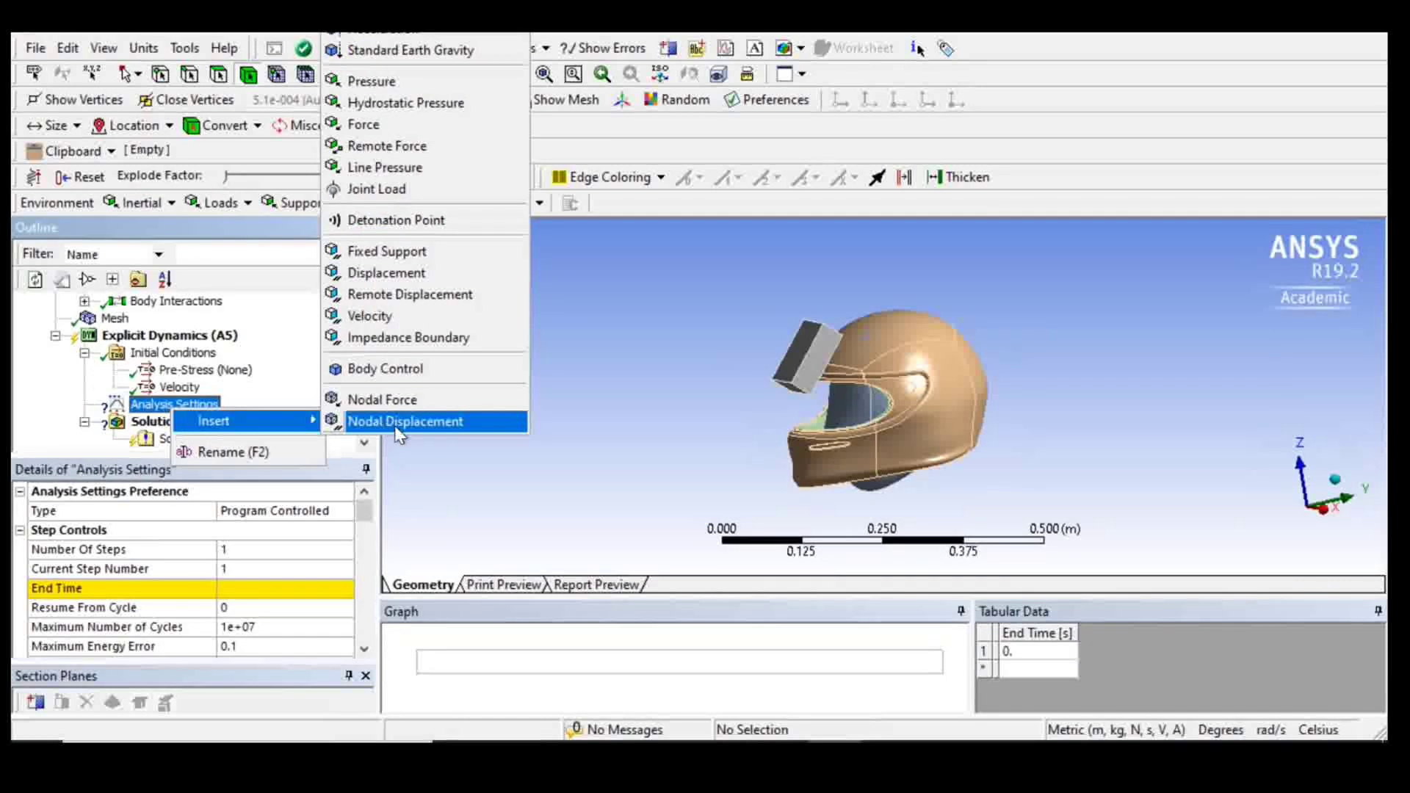
left_click(394, 253)
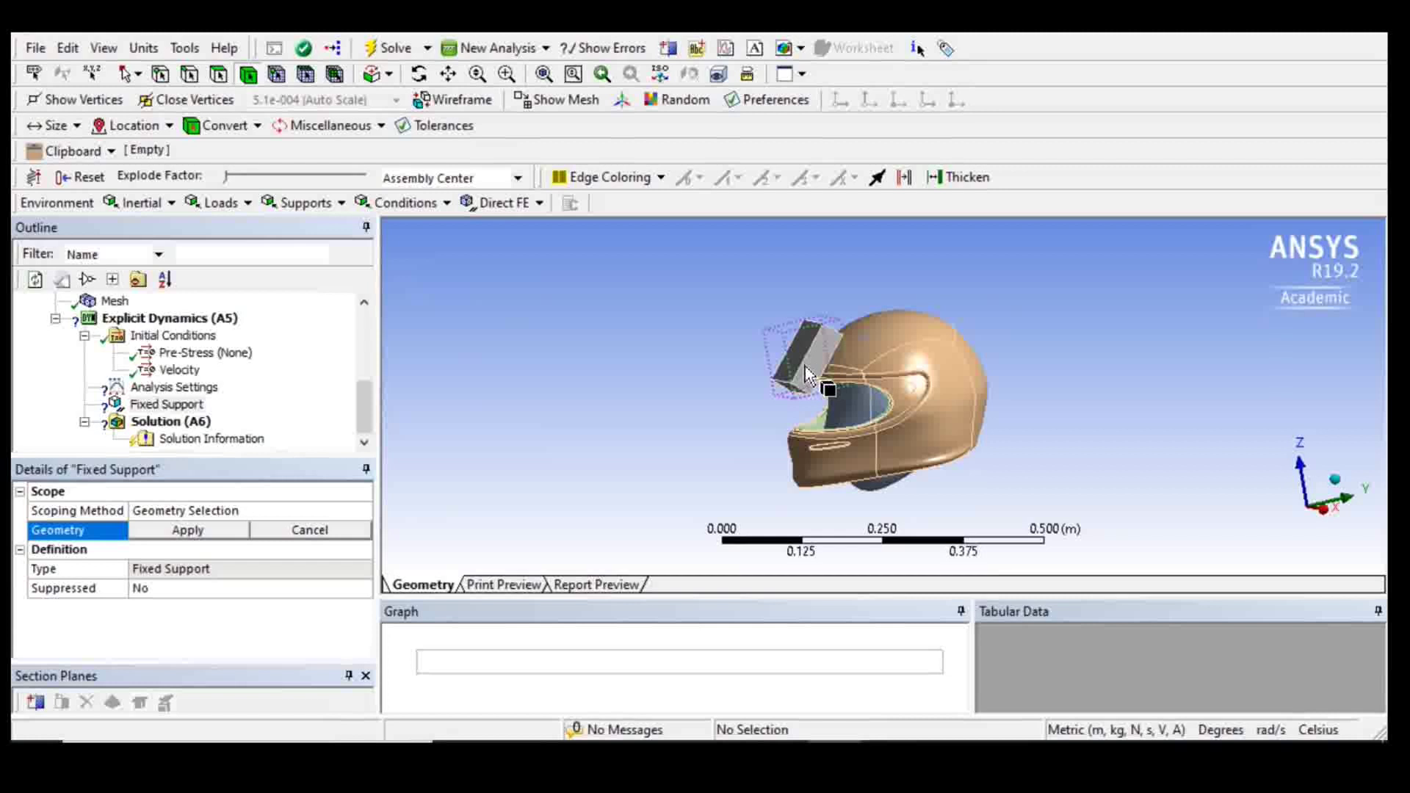
left_click(806, 375)
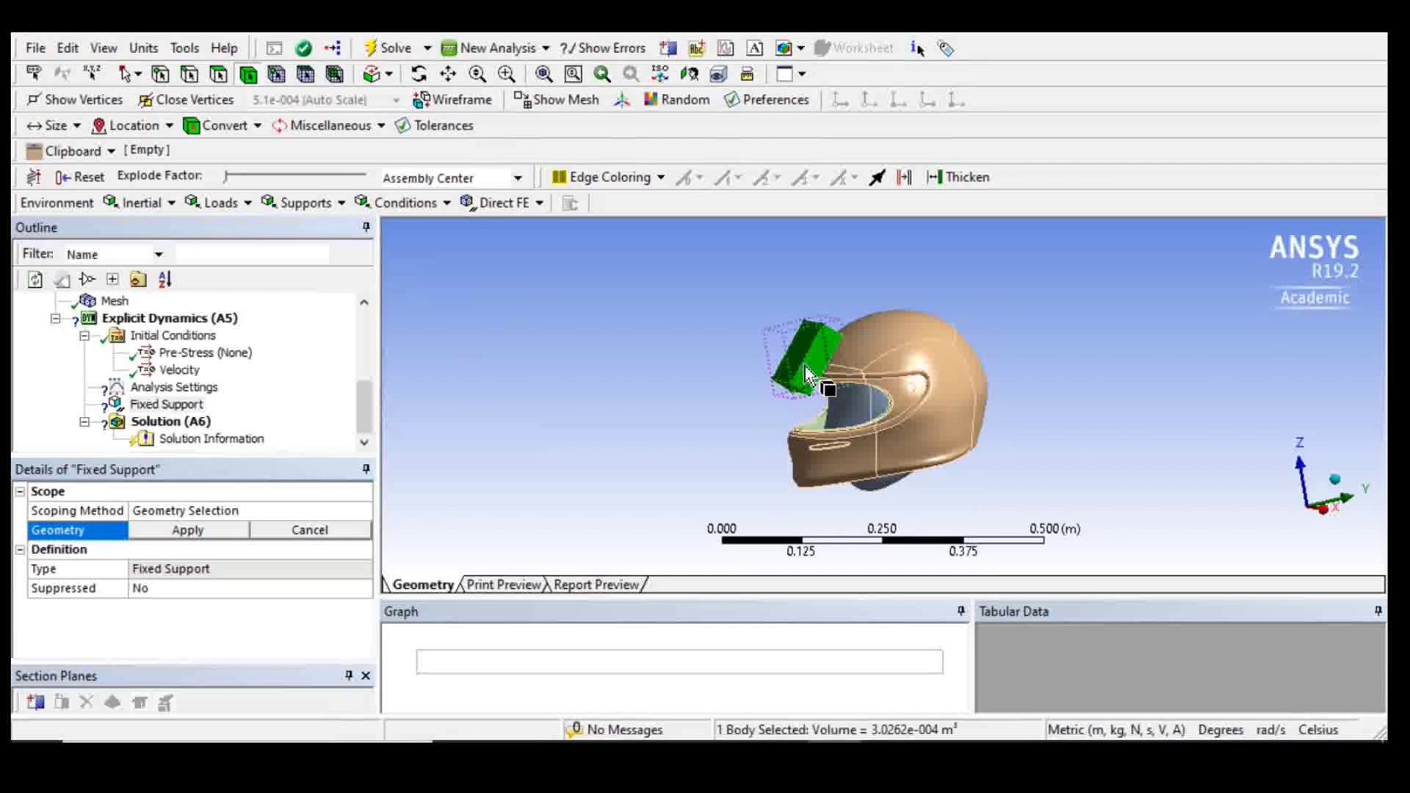
left_click(187, 535)
Scope the Fixed Support to the outer face of the block rather than the whole body
left_click(184, 533)
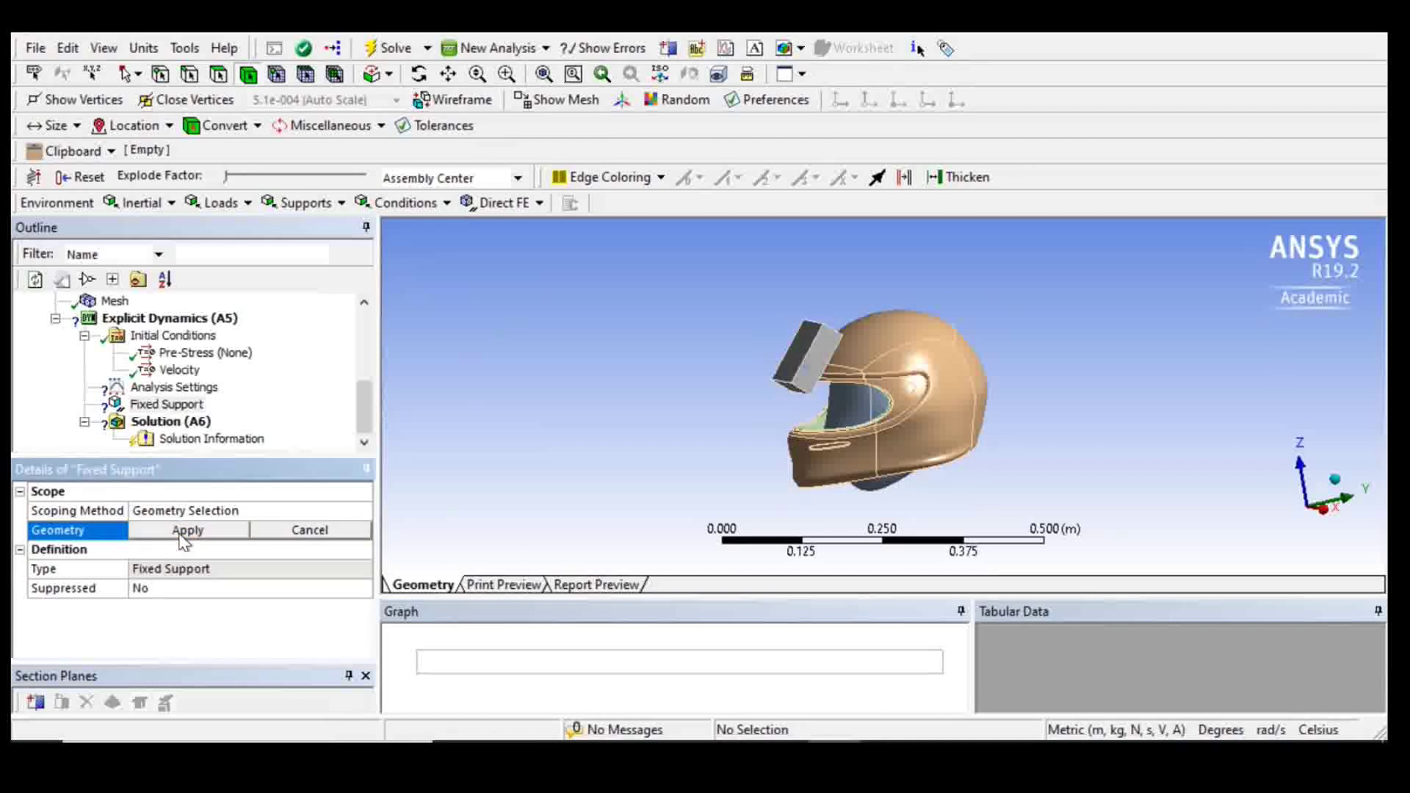
left_click(186, 510)
left_click(363, 511)
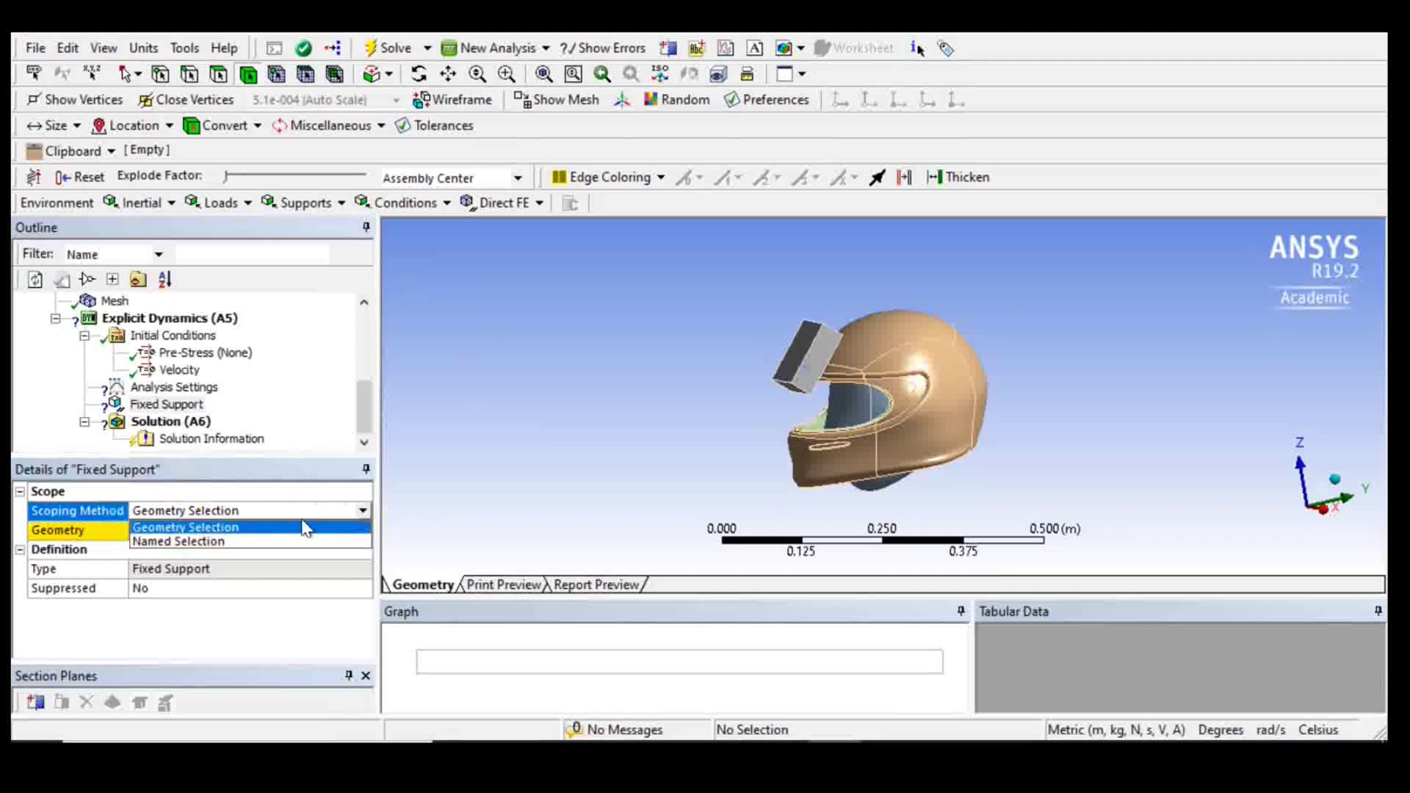
left_click(302, 527)
left_click(238, 534)
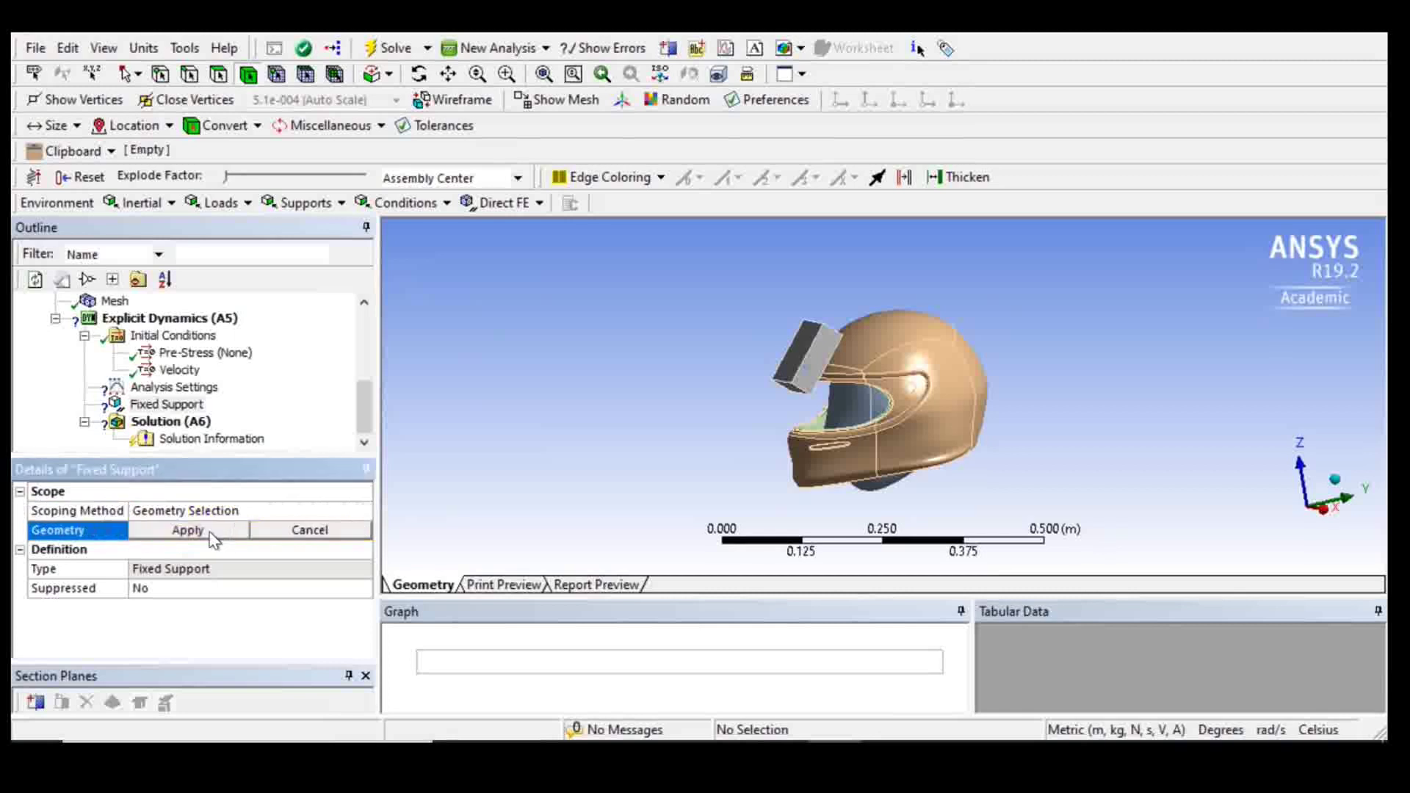
left_click(211, 534)
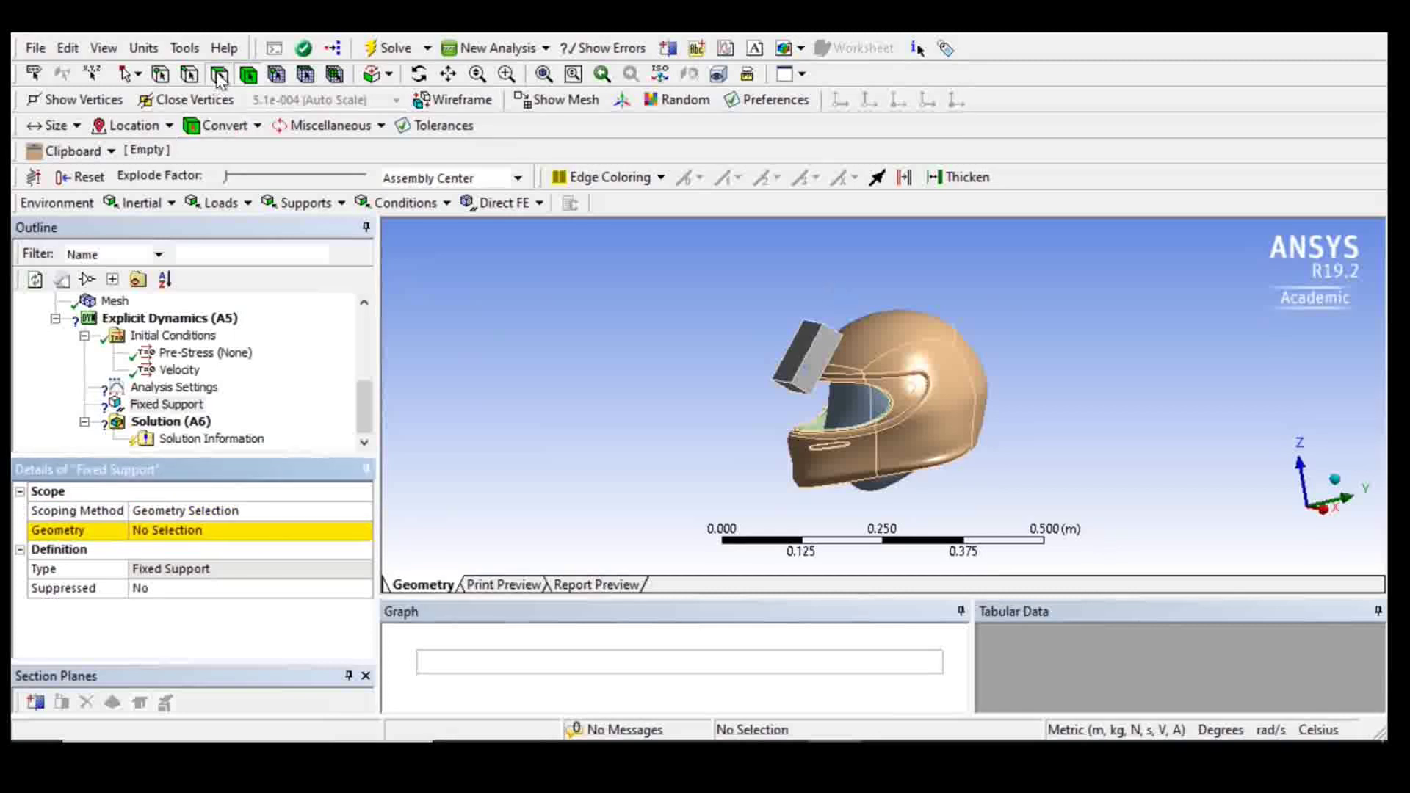
left_click(247, 74)
left_click(791, 358)
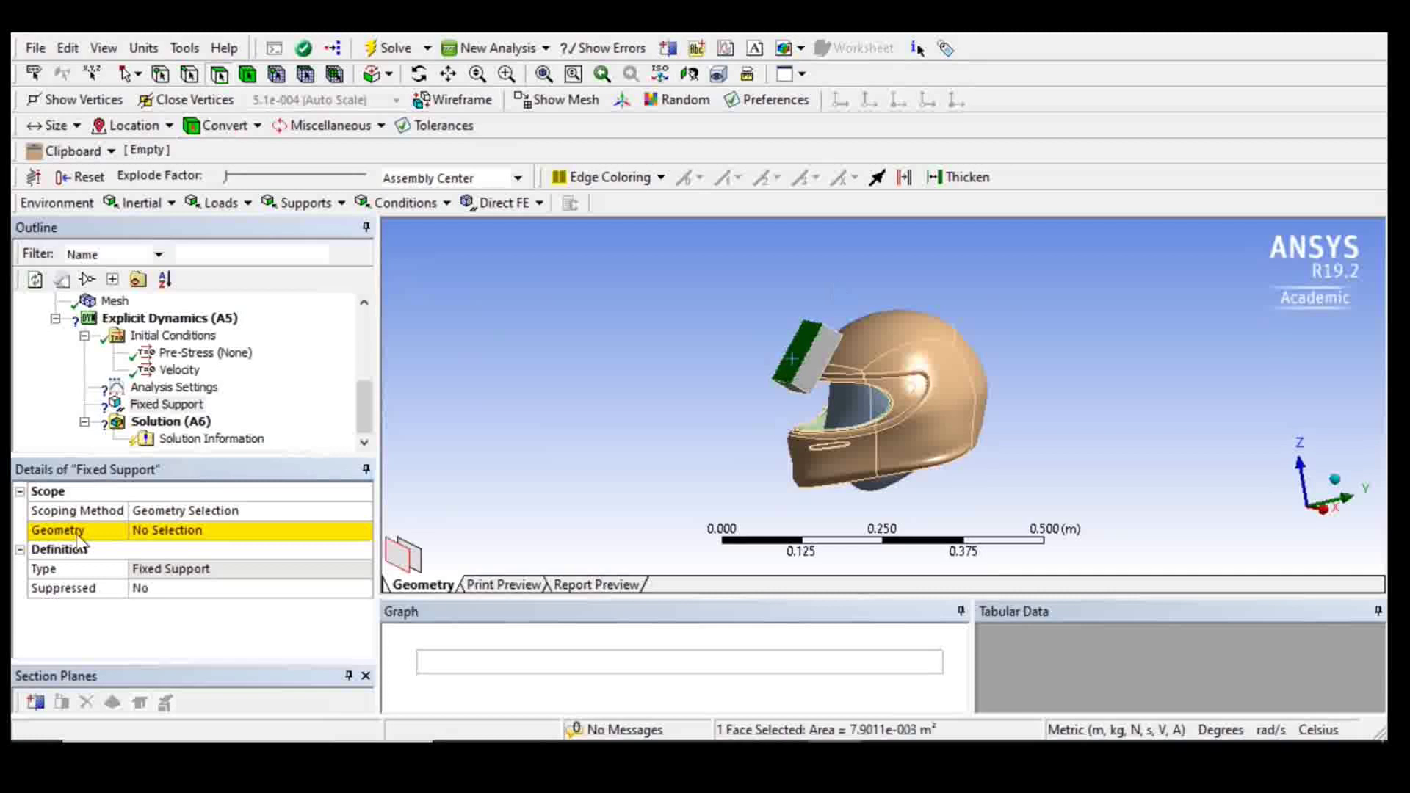
left_click(200, 532)
left_click(189, 531)
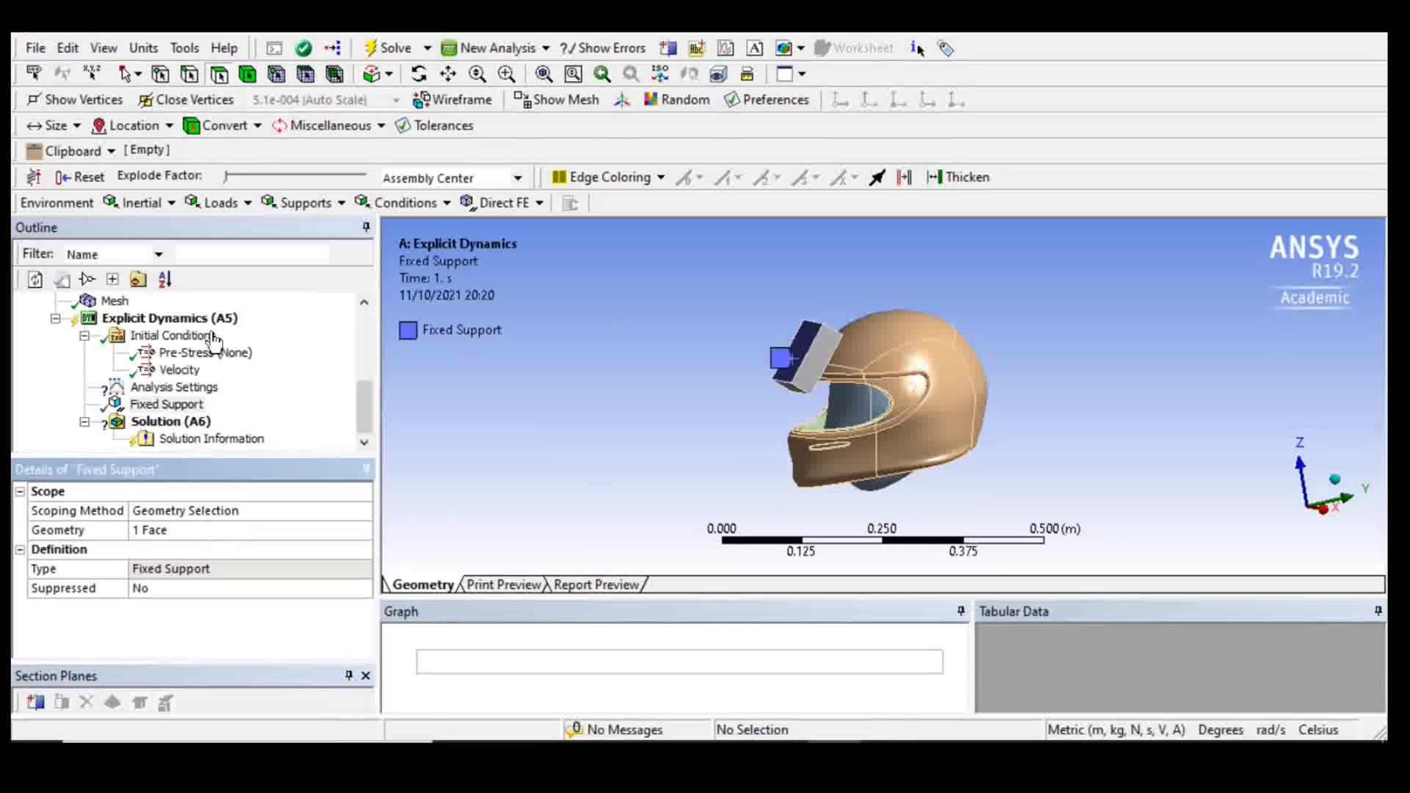
left_click(168, 405)
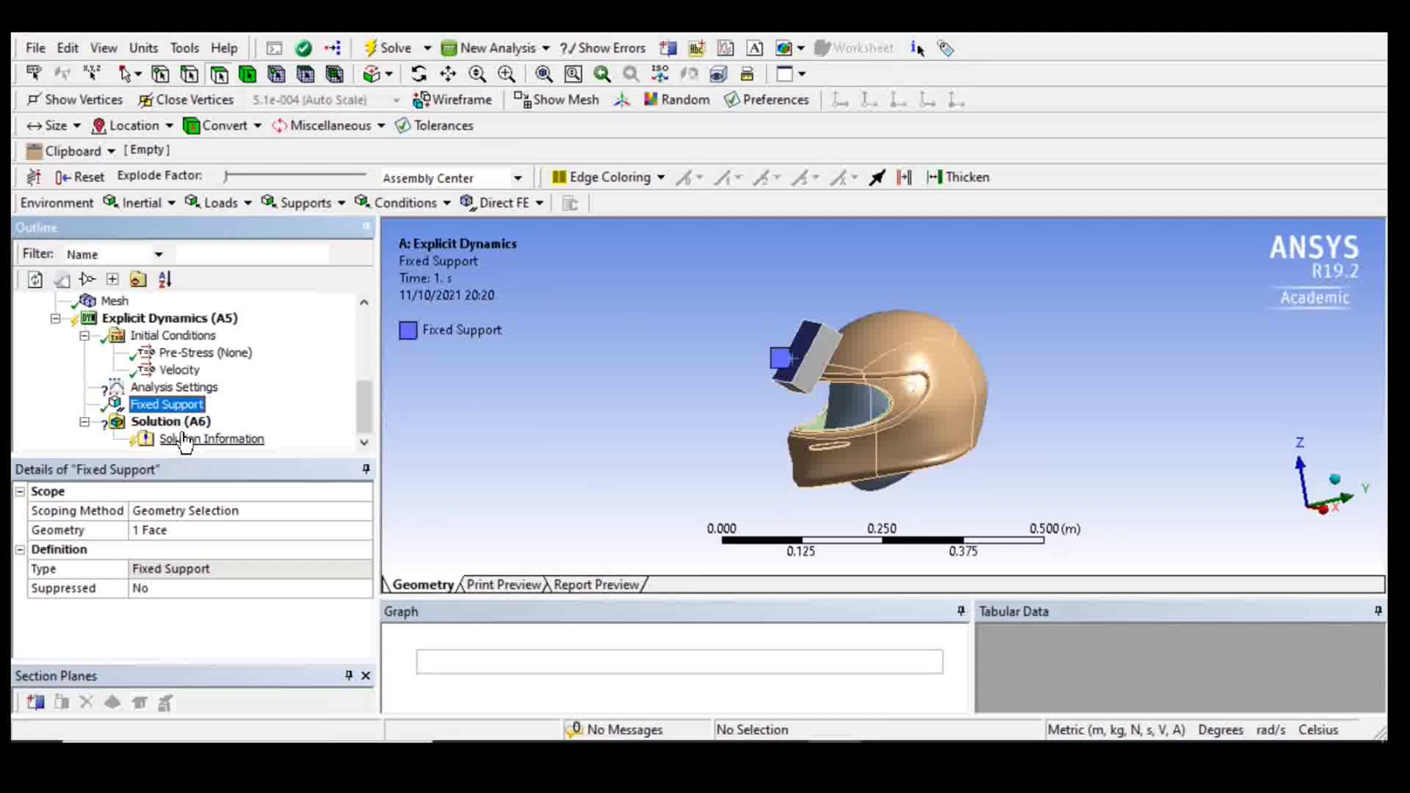
Insert a Force Reaction tracker located by Geometry Selection
left_click(184, 439)
right_click(184, 439)
mouse_move(224, 446)
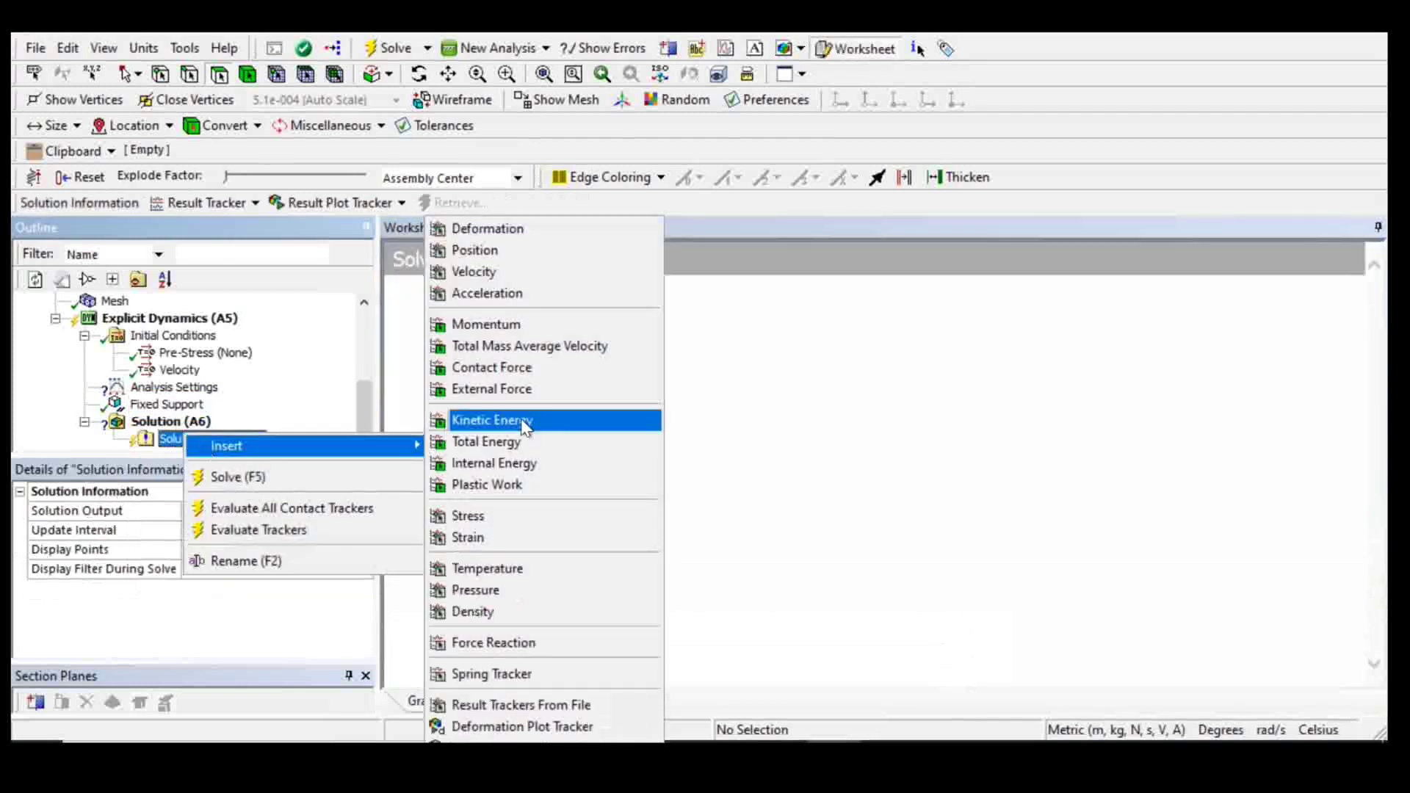
left_click(466, 645)
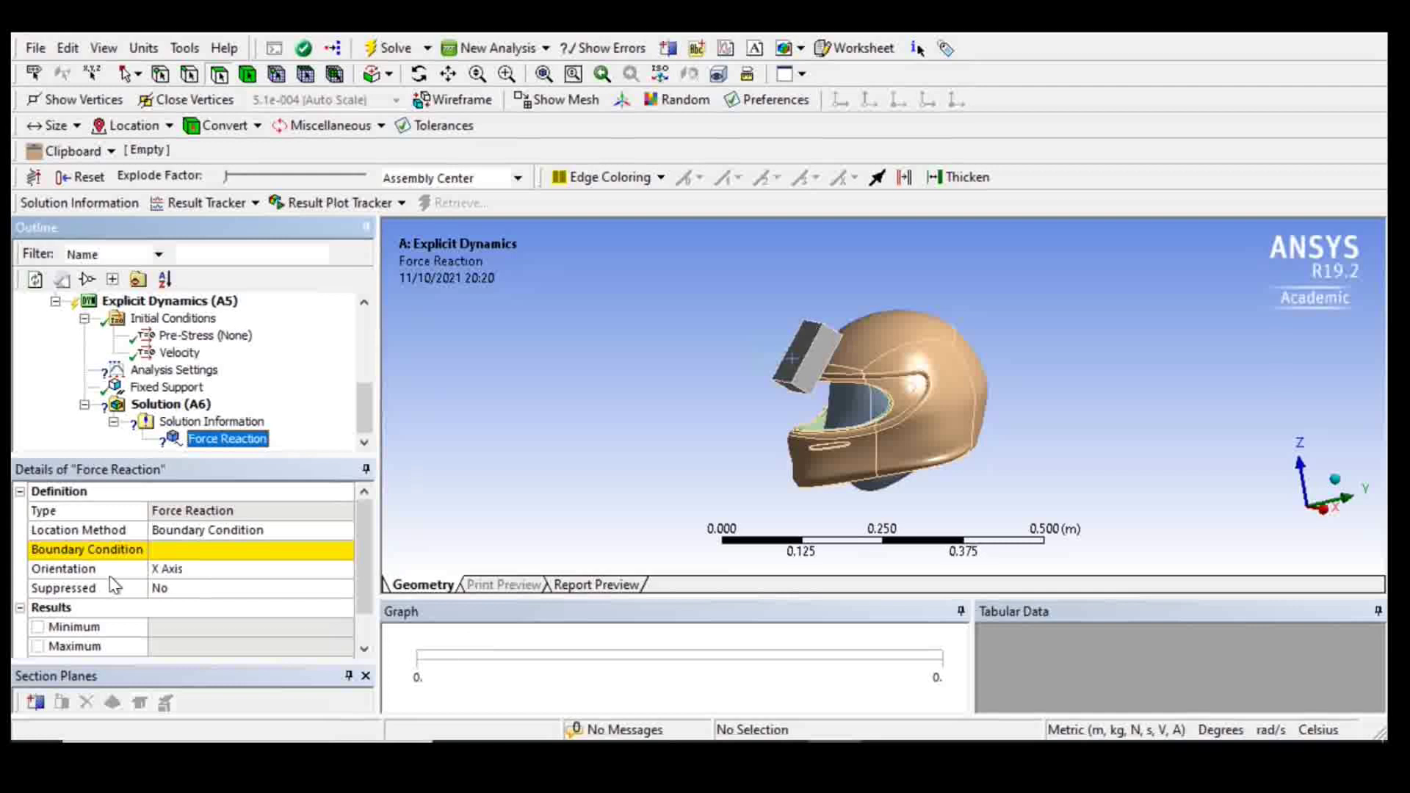
left_click(196, 530)
left_click(343, 531)
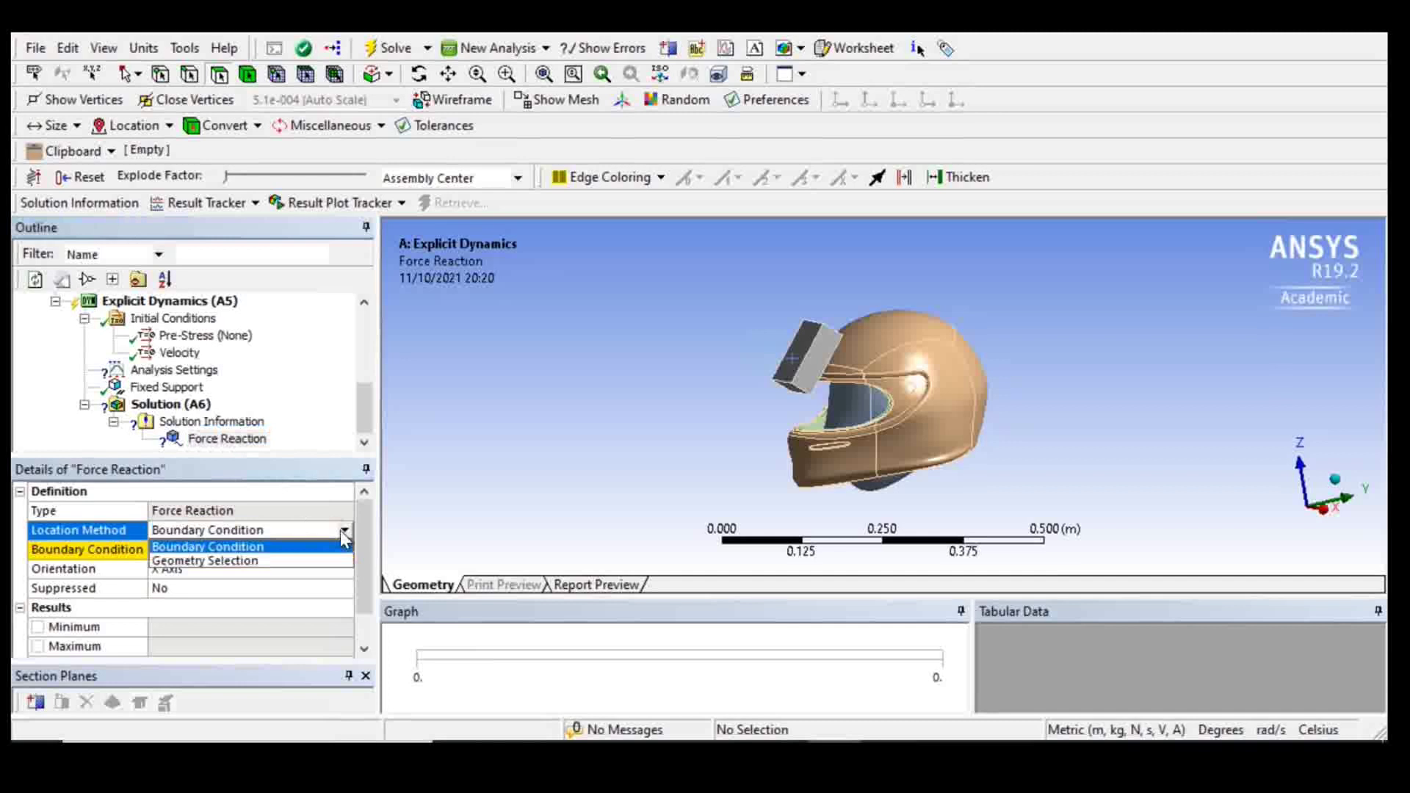
left_click(281, 560)
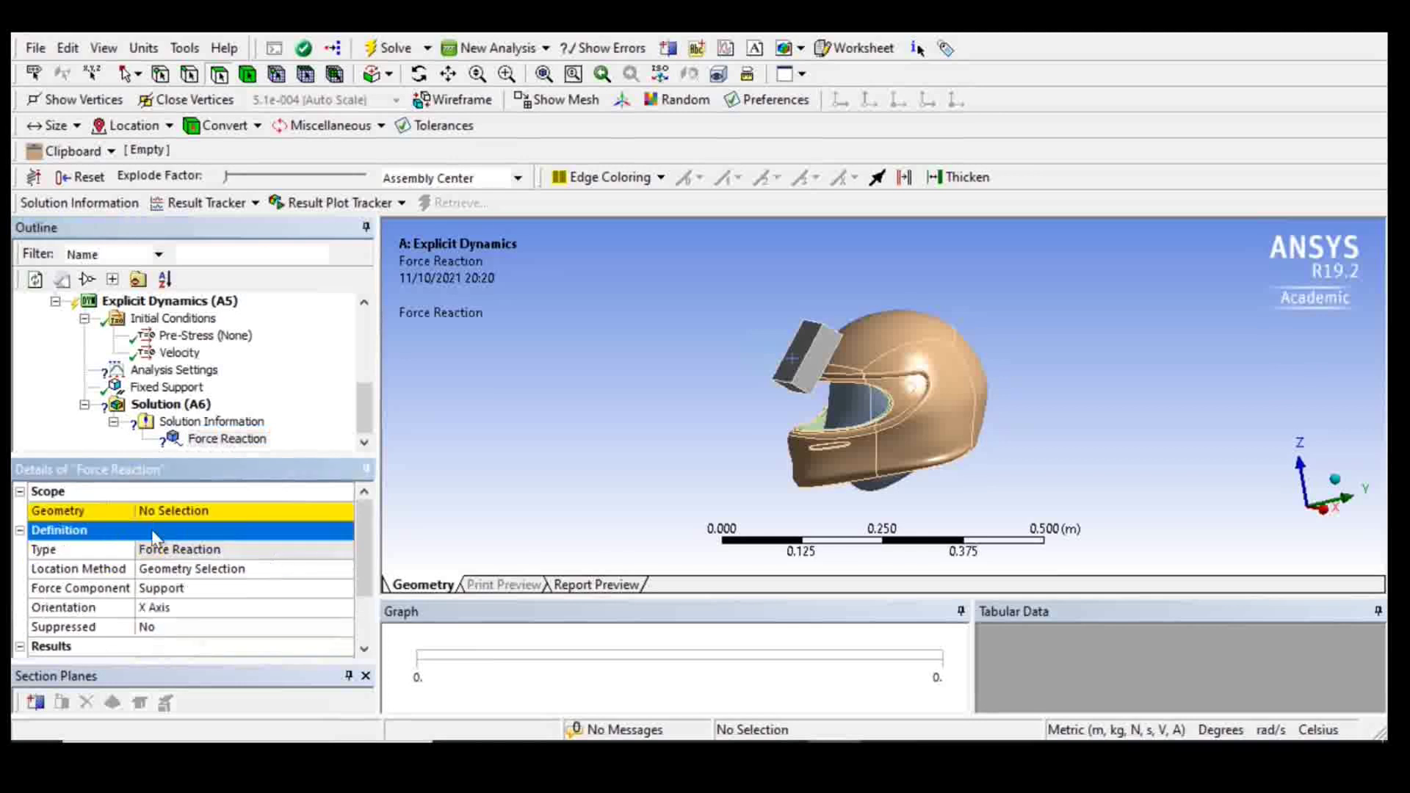
Assign the block's supported face to the tracker and set orientation to Total
left_click(800, 341)
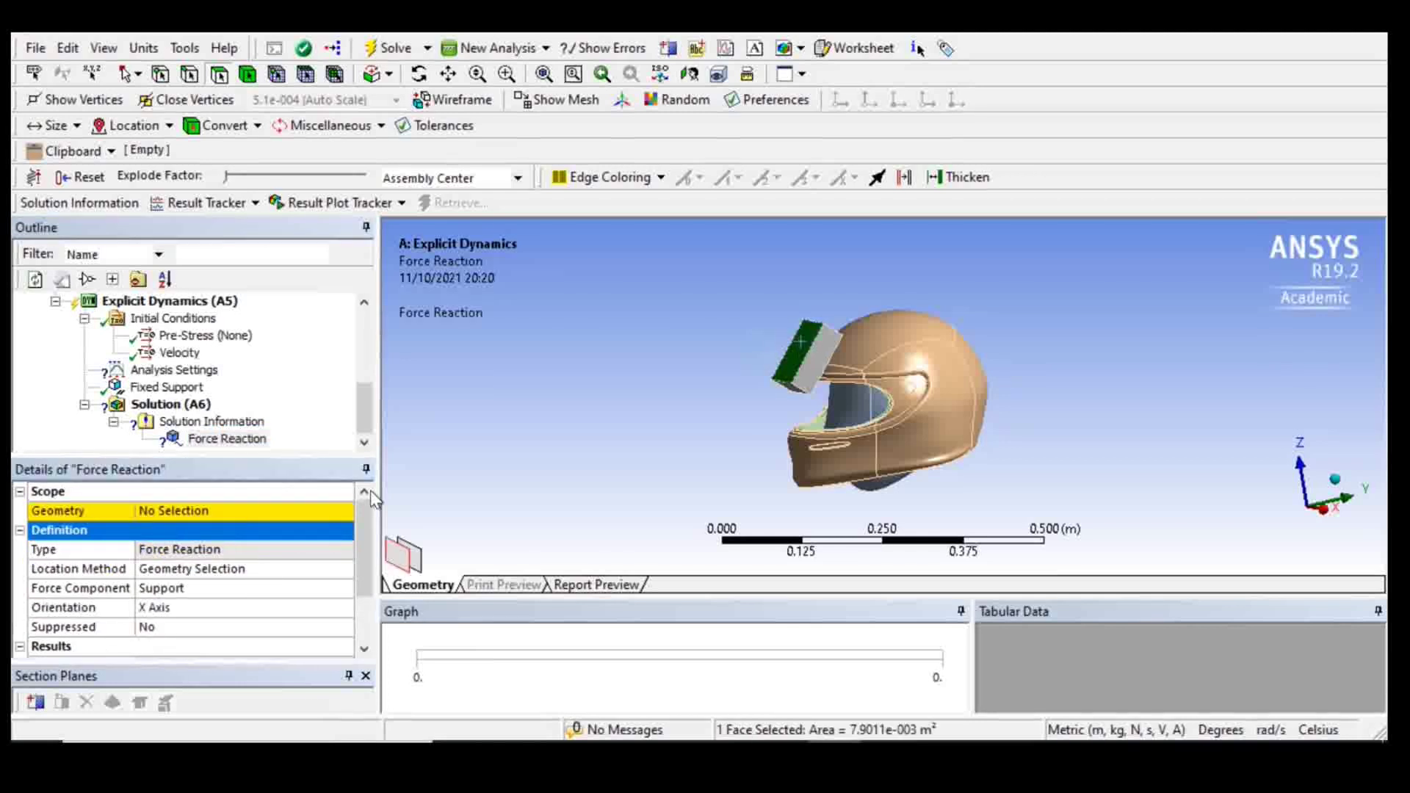
left_click(160, 513)
left_click(164, 514)
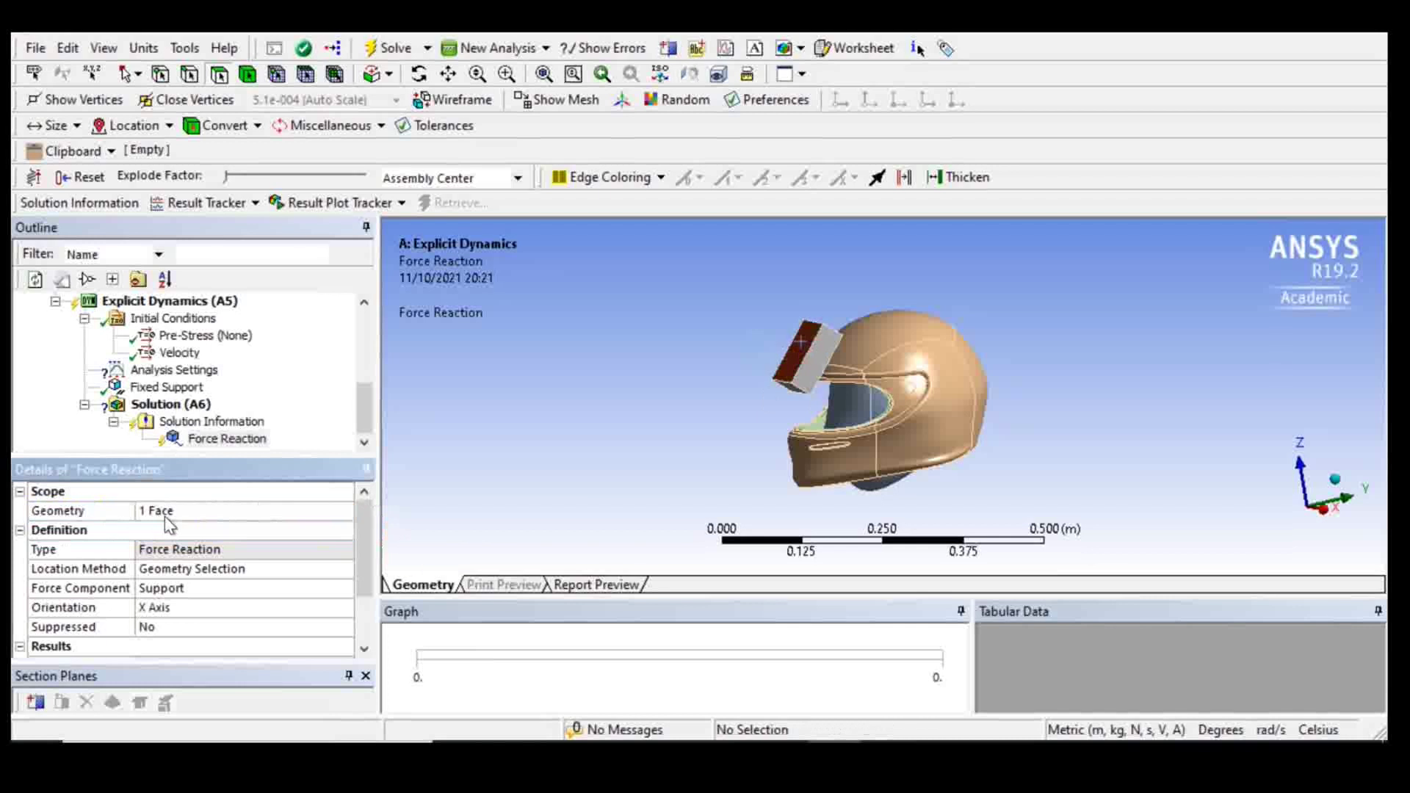
left_click(182, 610)
left_click(343, 607)
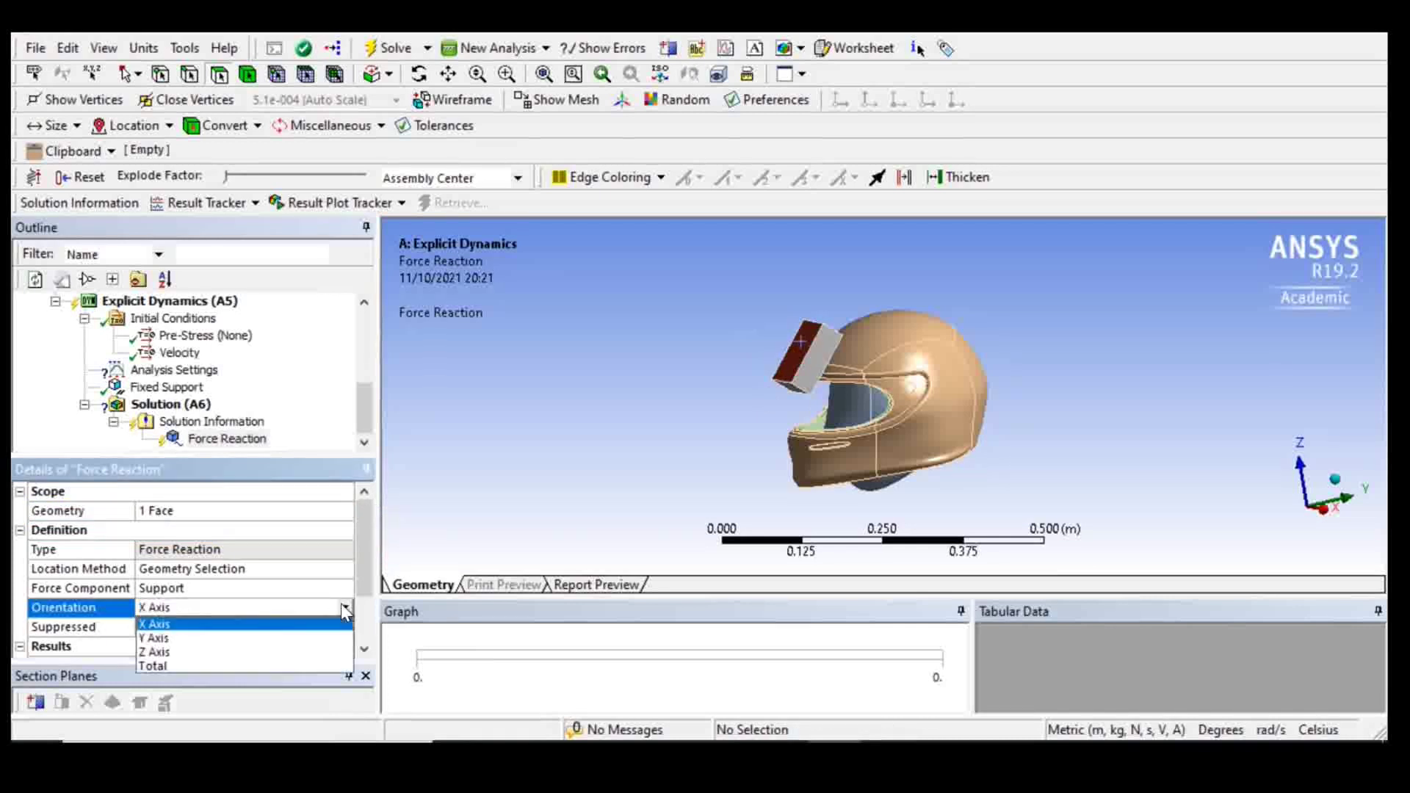
left_click(222, 665)
scroll(224, 596, "down", 1)
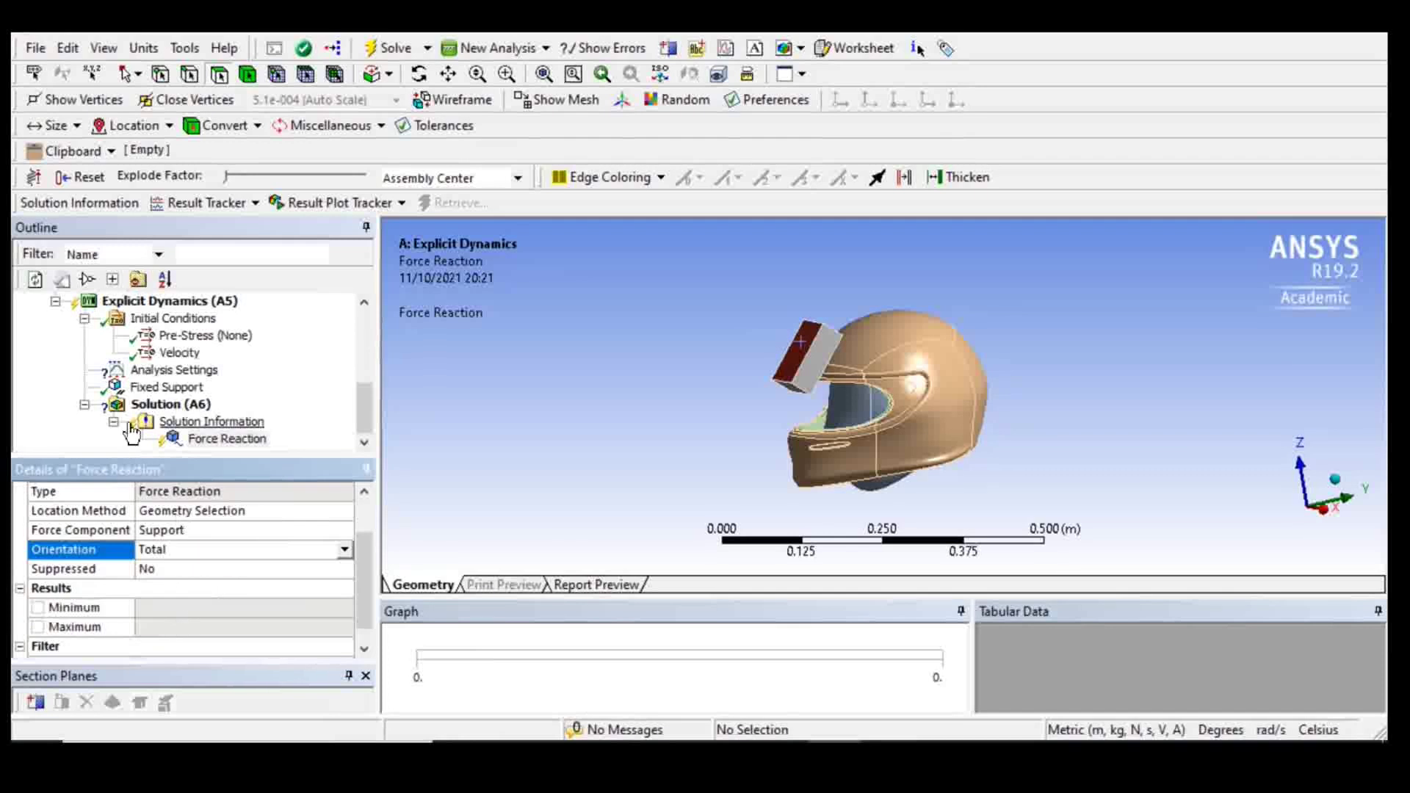
Insert an Equivalent (von-Mises) stress result under Solution, then select the End Time field in Analysis Settings
left_click(156, 404)
right_click(158, 404)
mouse_move(176, 413)
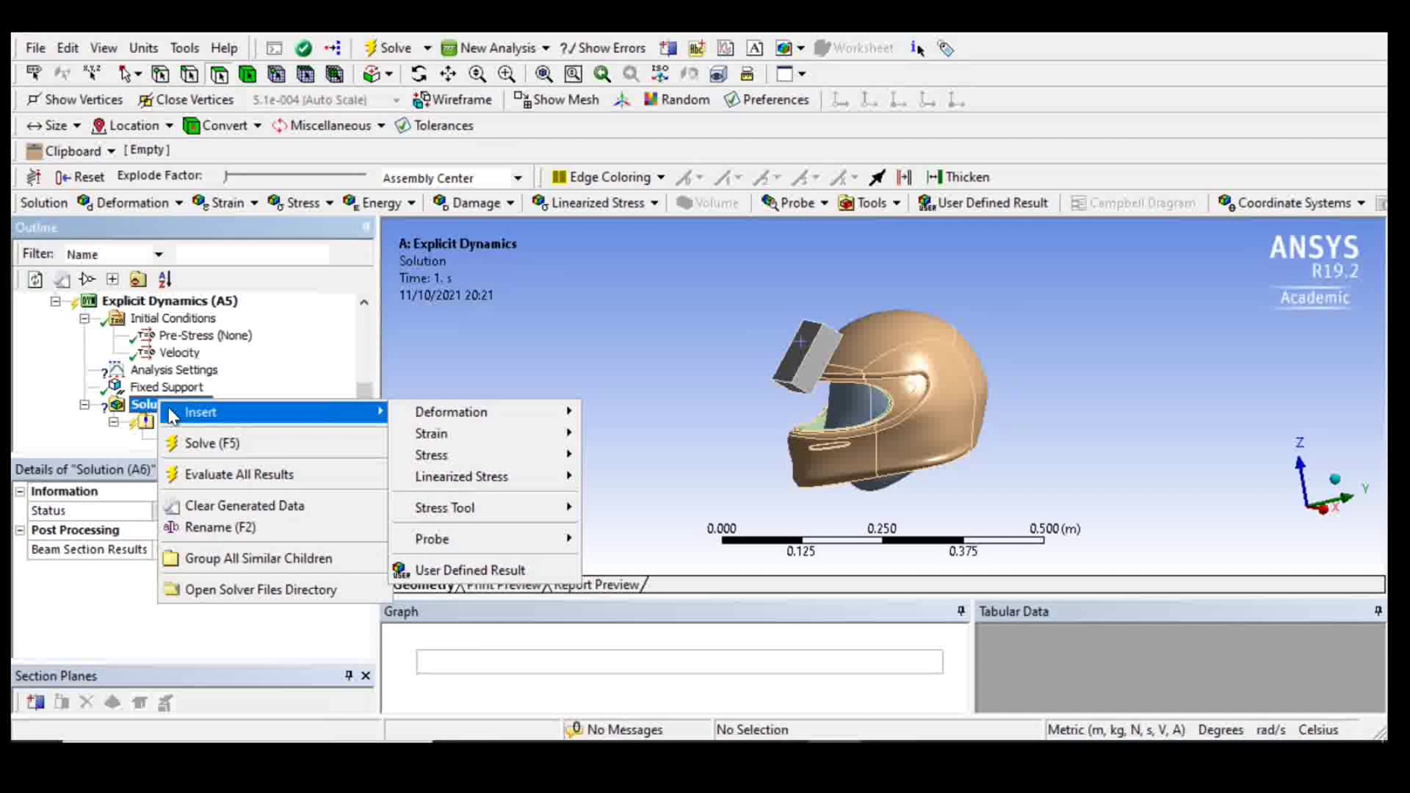
mouse_move(453, 457)
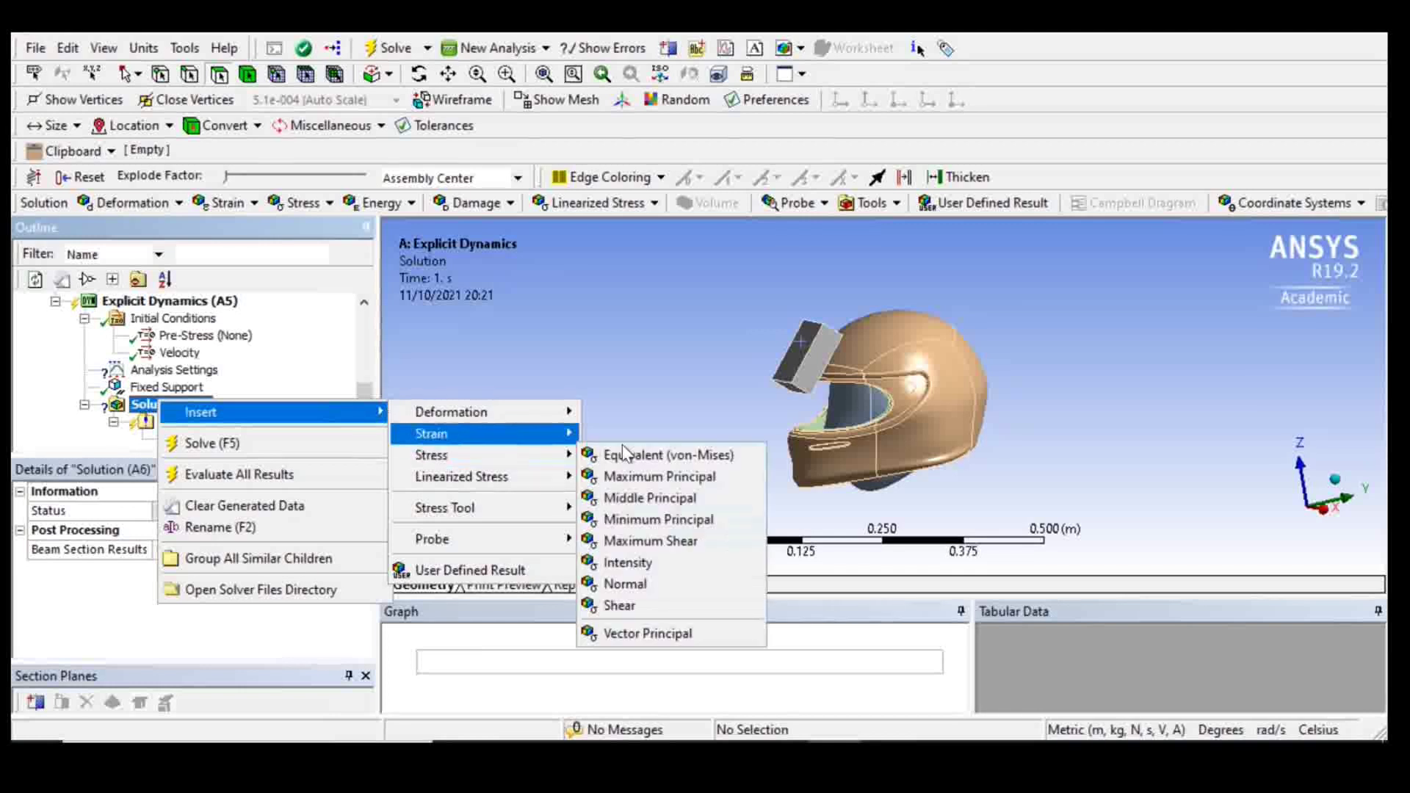
mouse_move(511, 428)
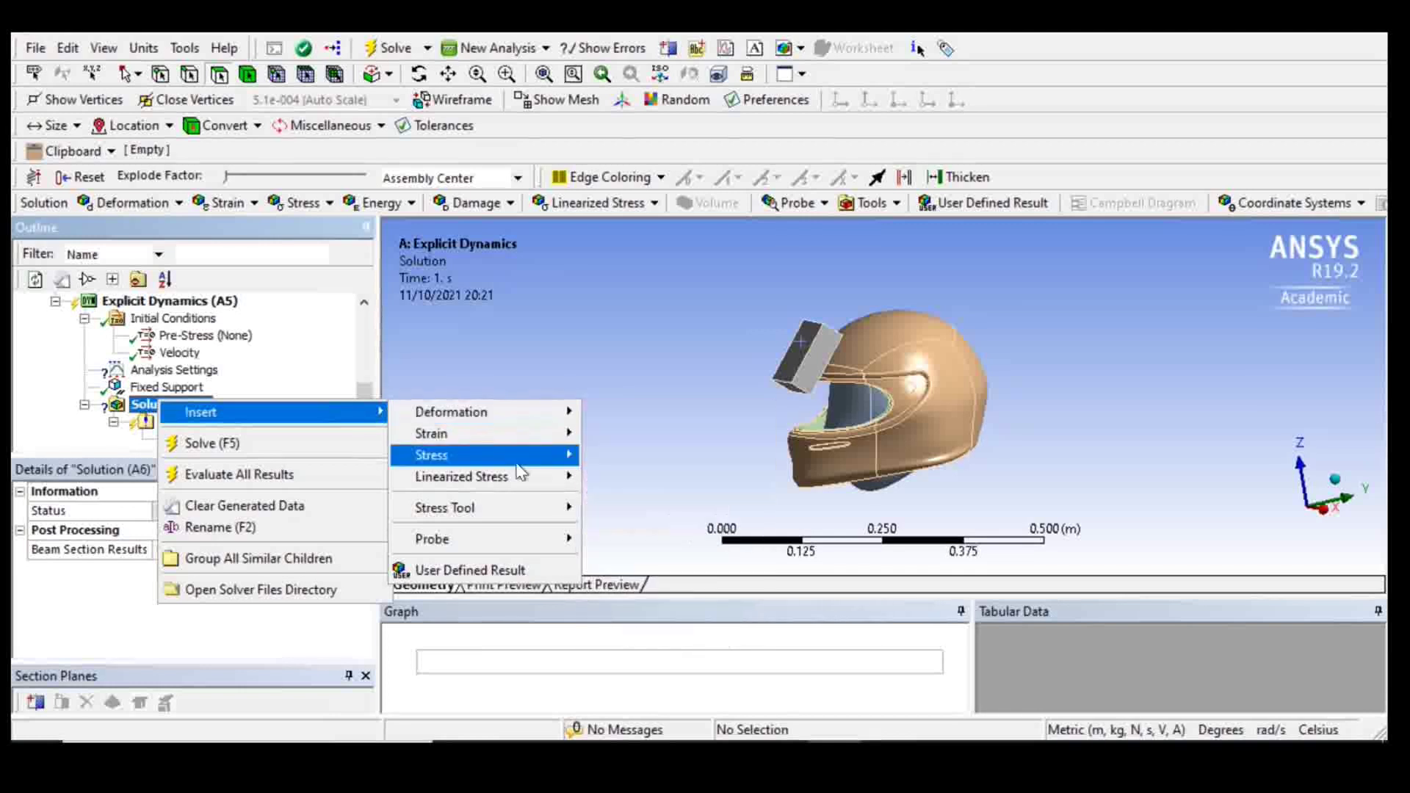
left_click(623, 455)
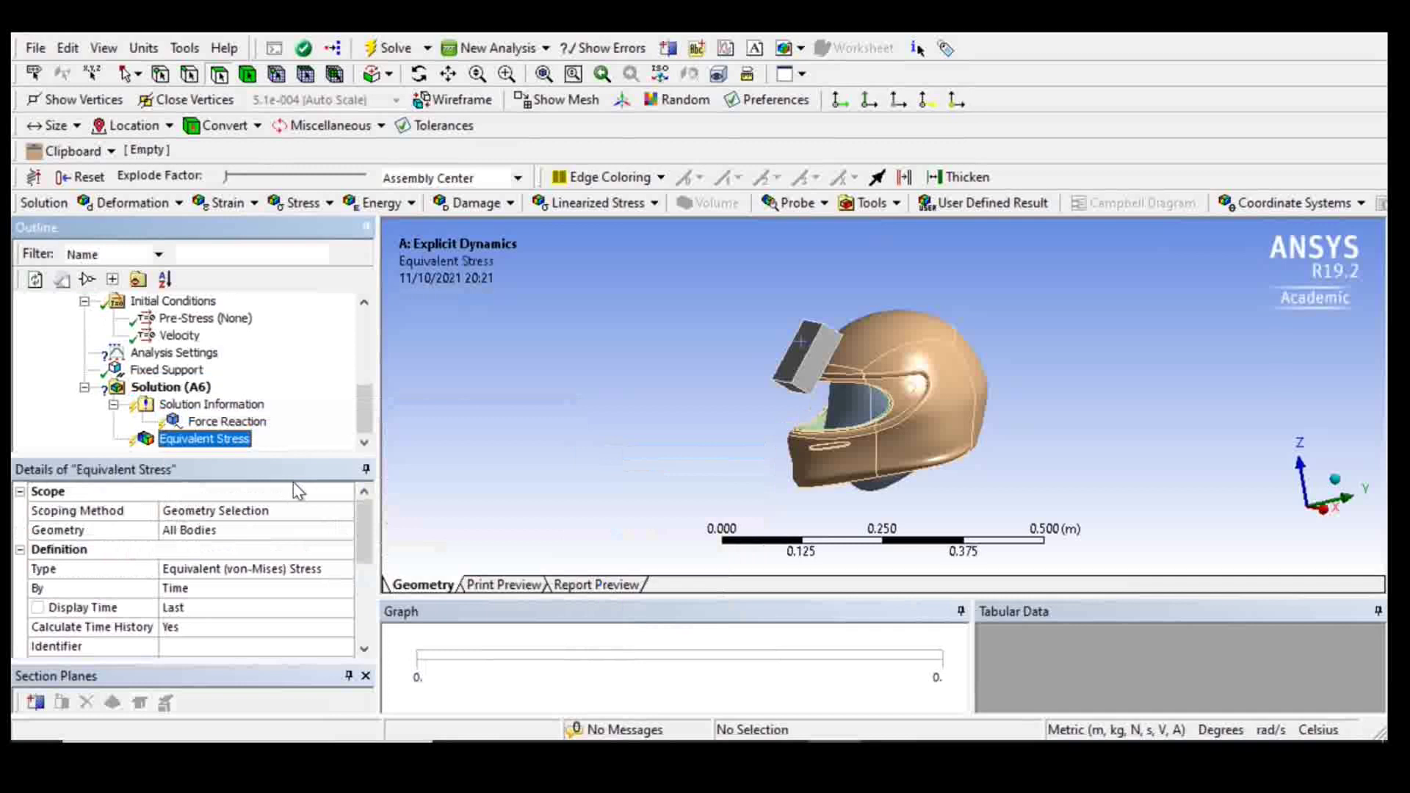
left_click(174, 352)
left_click(243, 591)
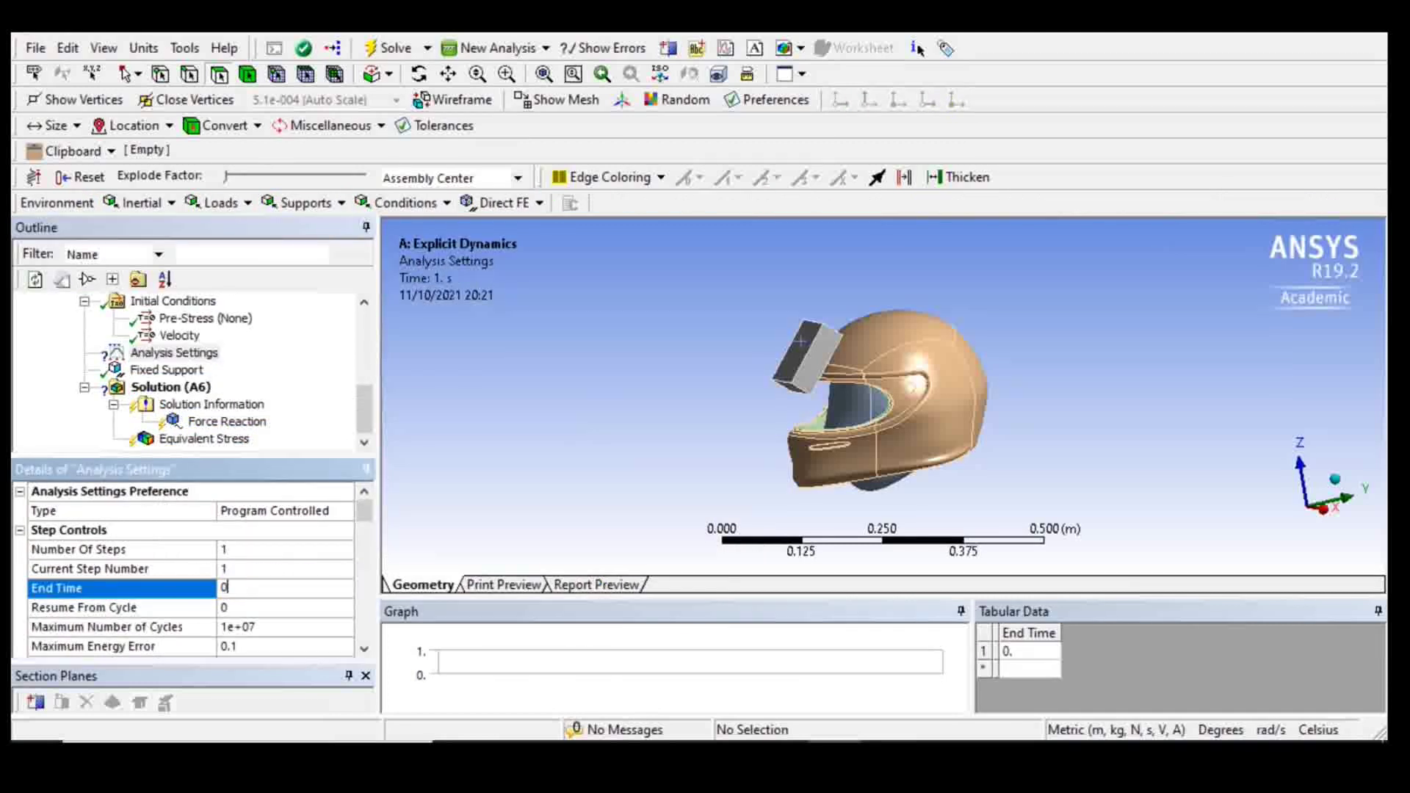
Set the End Time to 0.009 s and solve the explicit dynamics analysis
type("0.009")
mouse_move(626, 376)
middle_mouse_down()
mouse_move(806, 396)
mouse_move(693, 356)
mouse_move(632, 369)
middle_mouse_up()
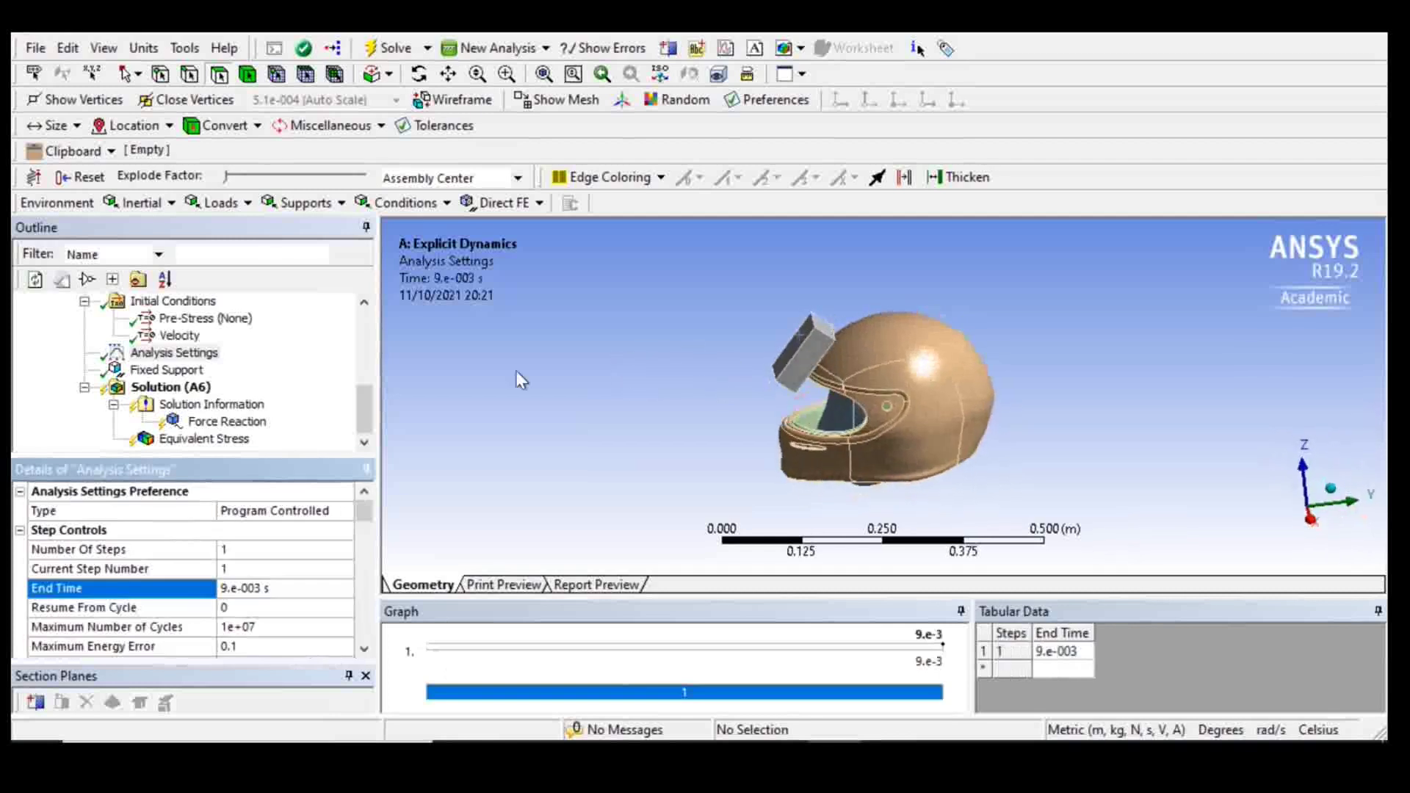
left_click(389, 47)
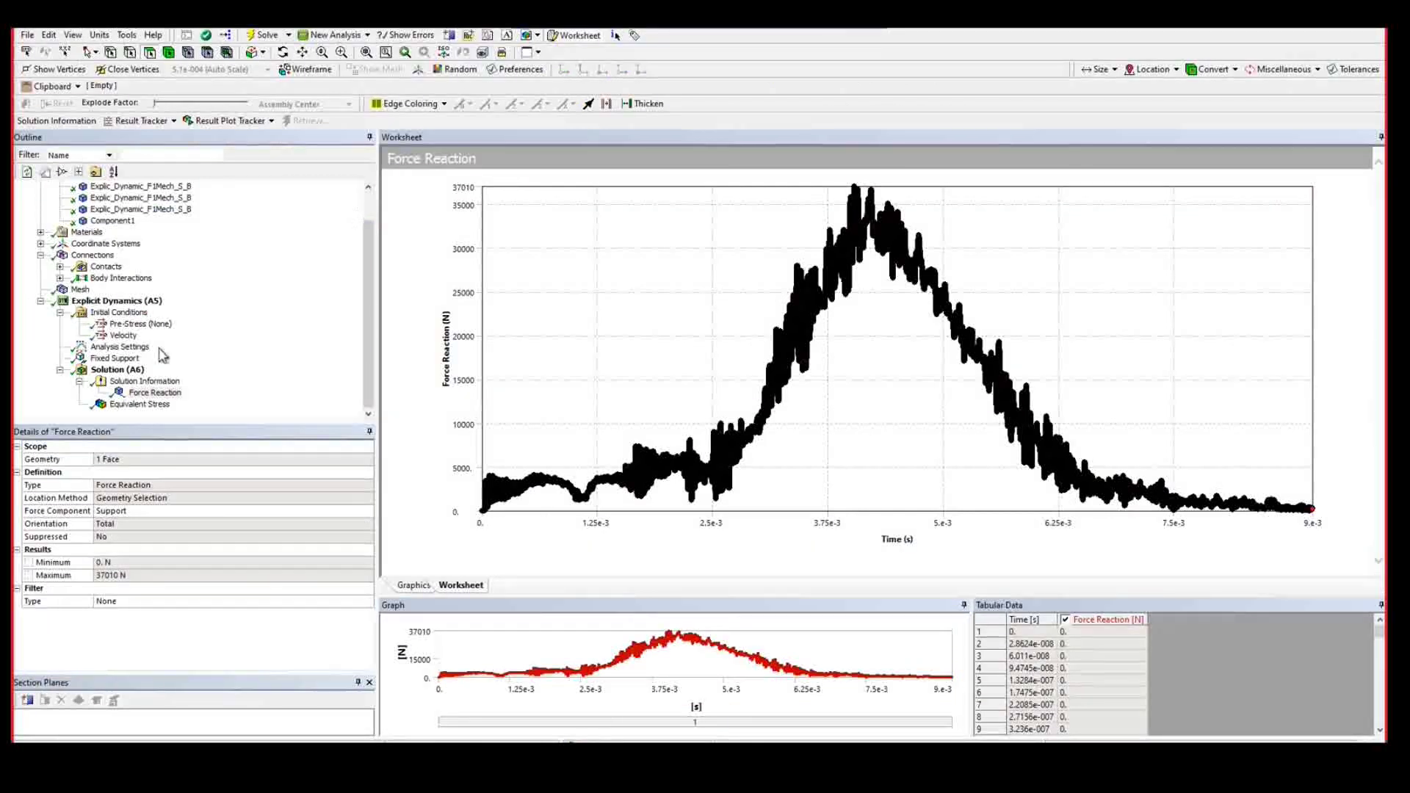
View the Force Reaction vs time plot, then the Equivalent Stress contours
left_click(151, 393)
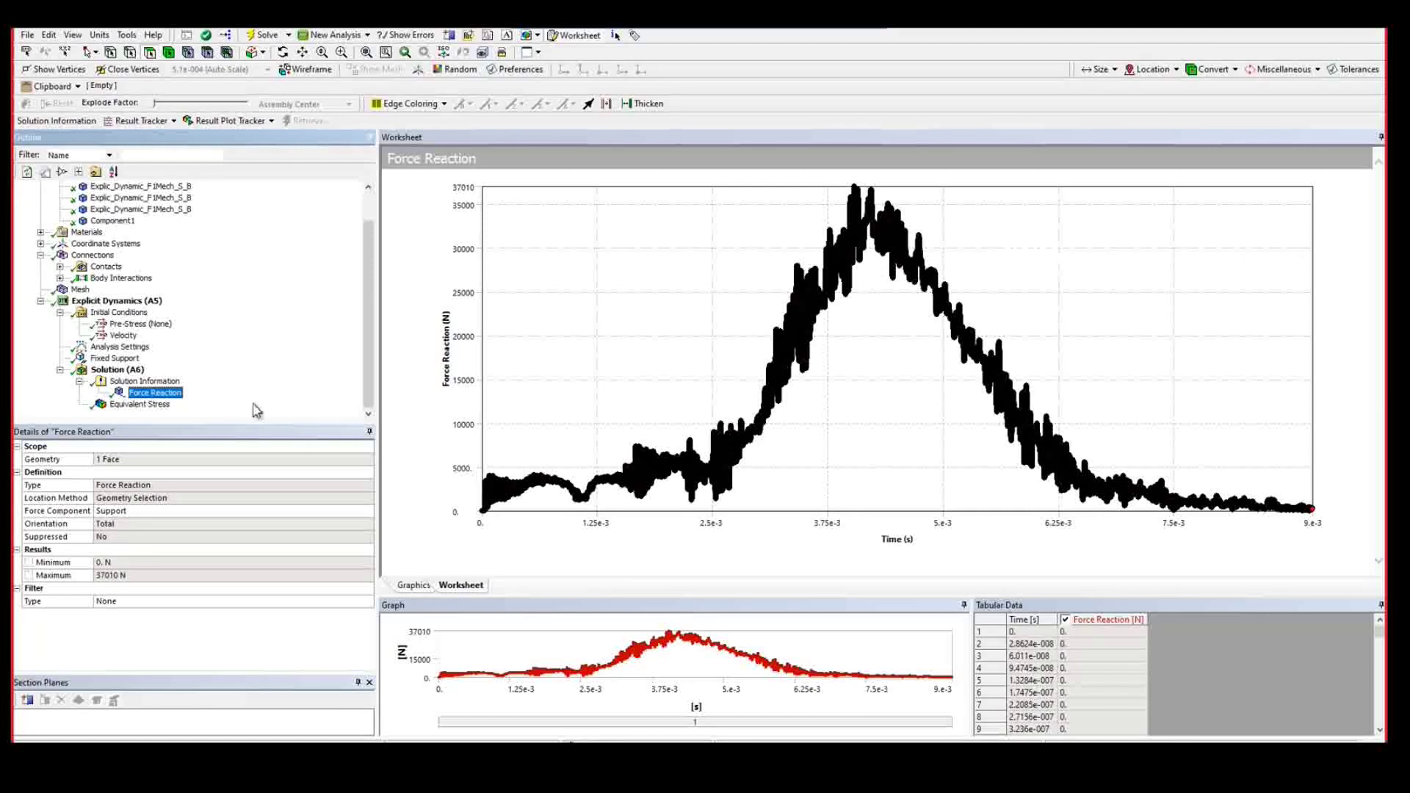
left_click(156, 406)
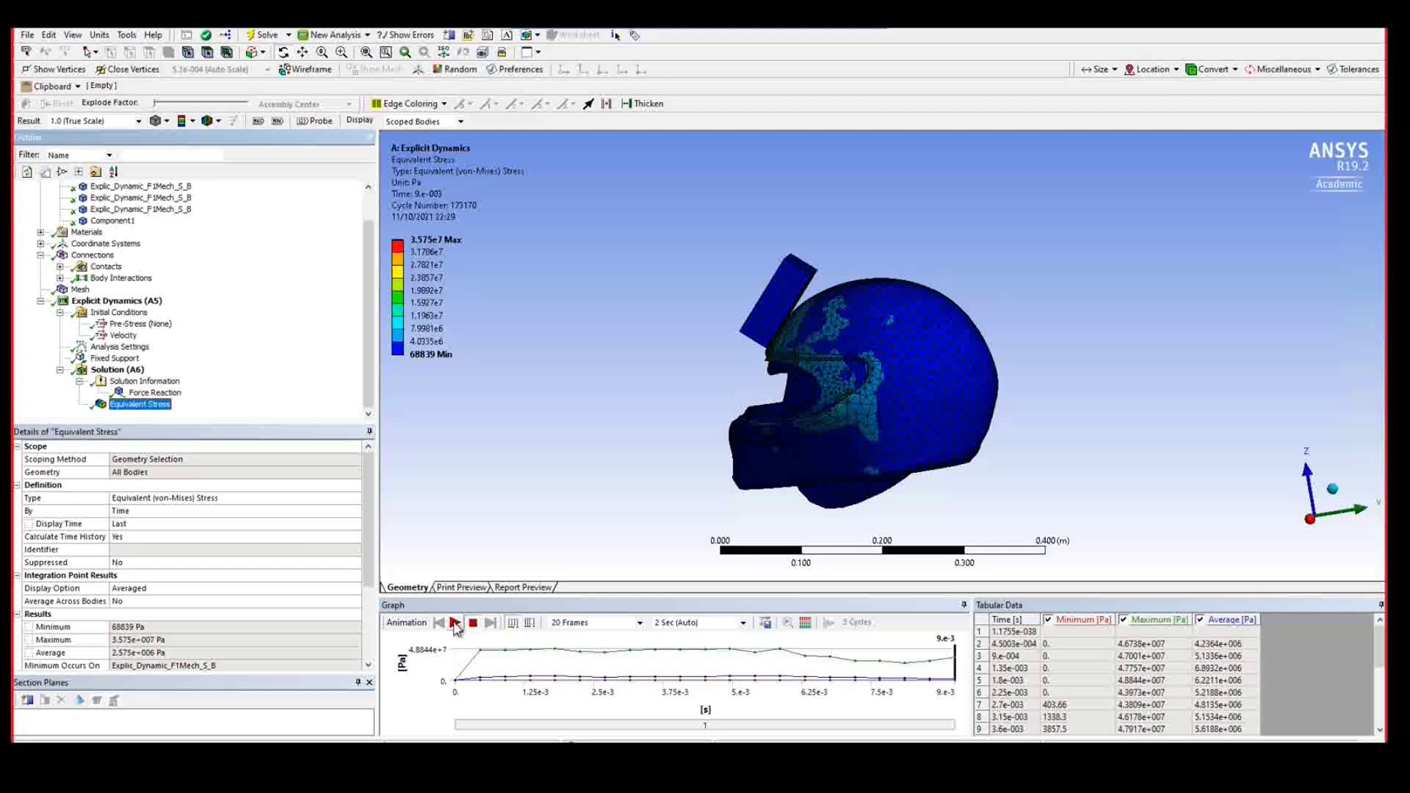
Play and stop the equivalent stress animation, then show the Force Reaction result again
left_click(454, 624)
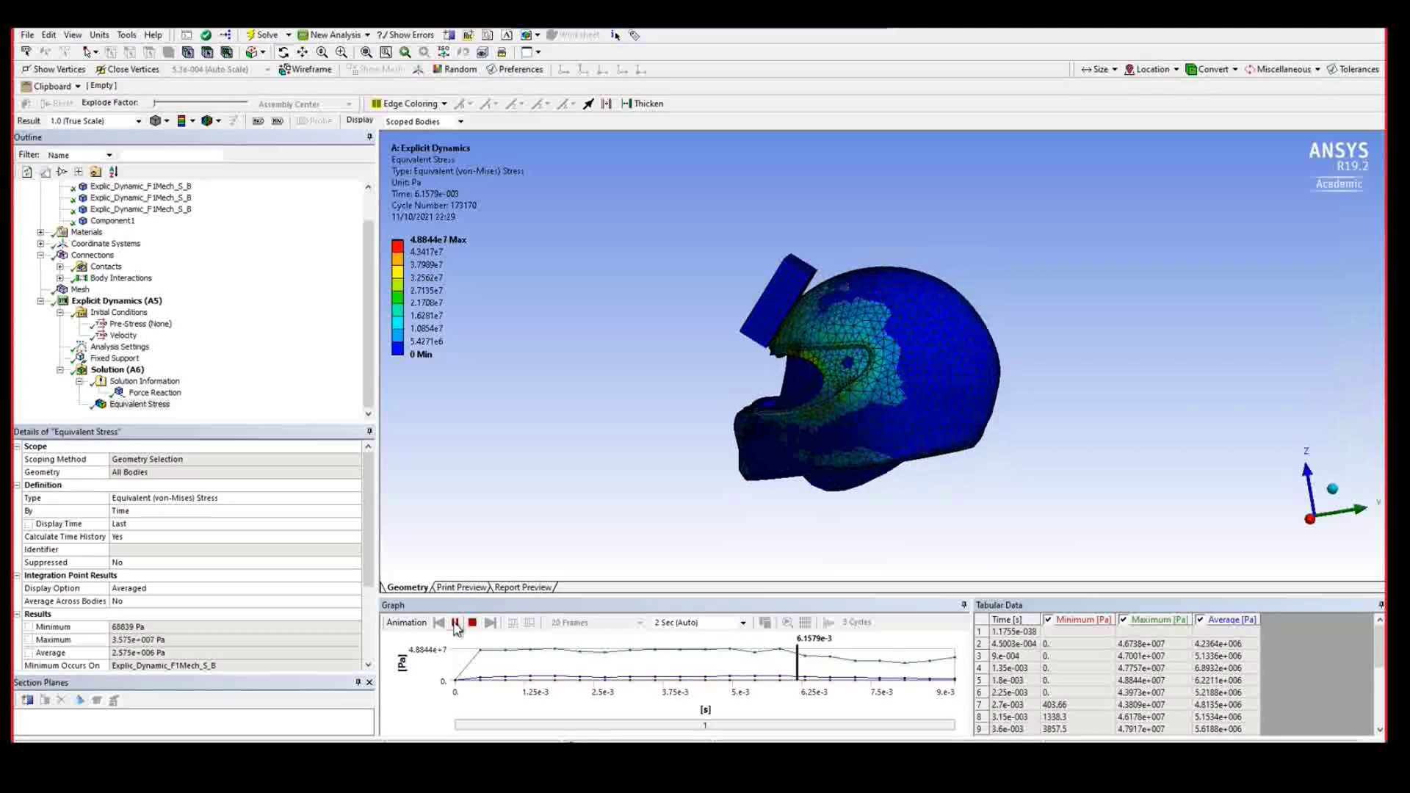
left_click(454, 624)
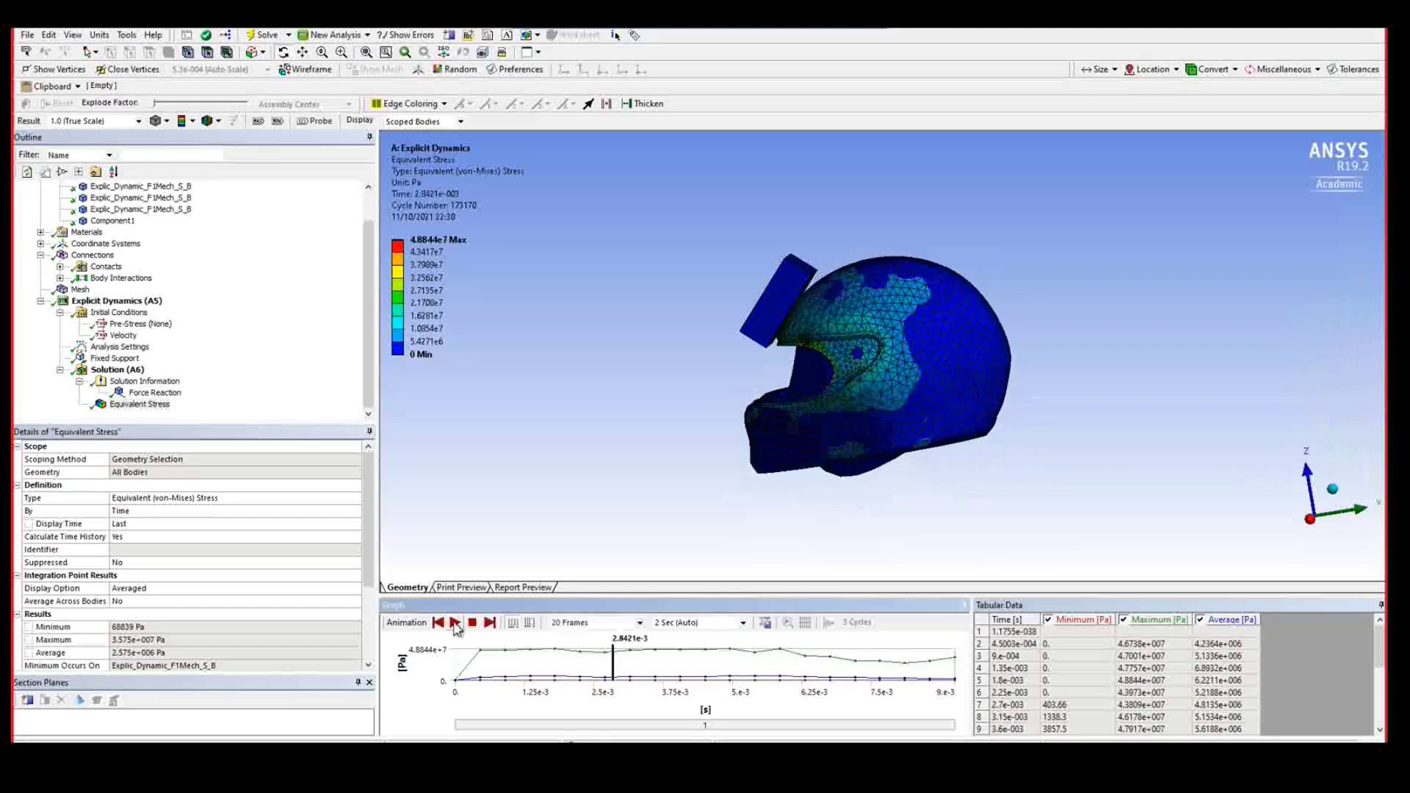
left_click(156, 394)
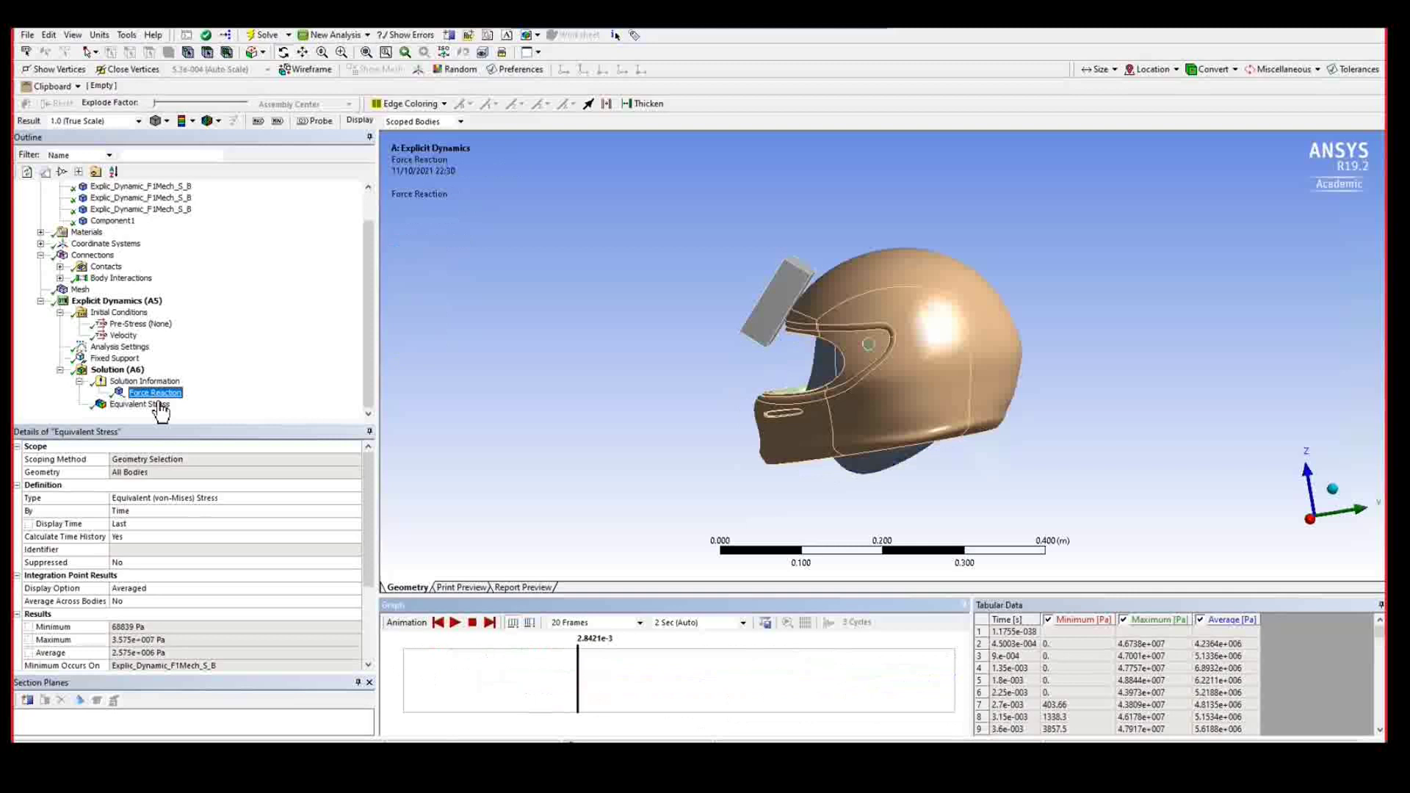